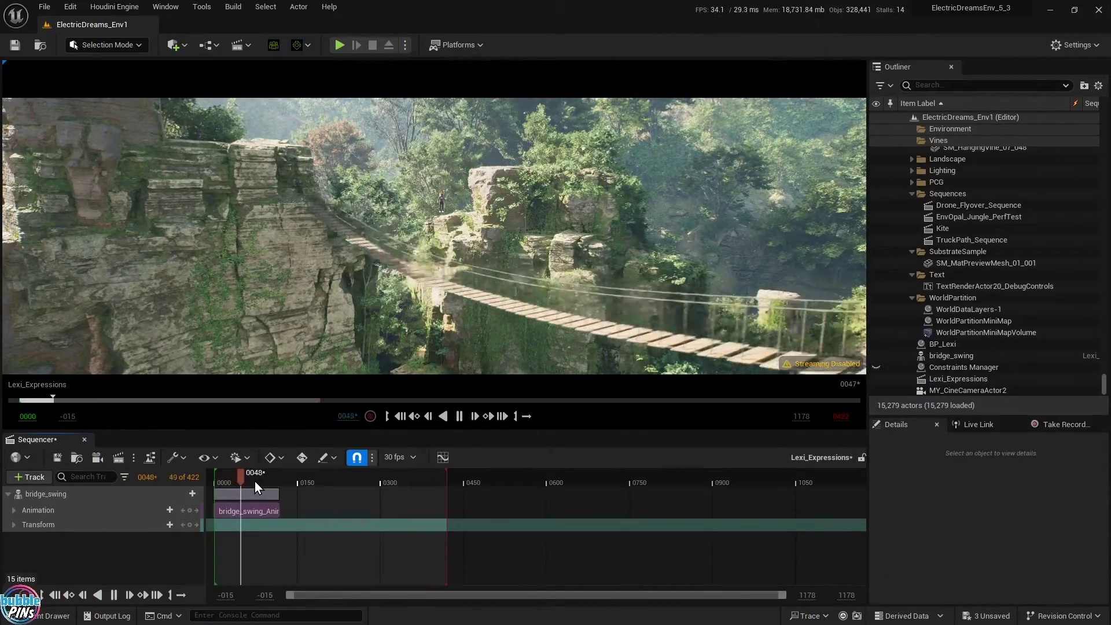
Extend the bridge_swing animation section to the end of the playback range and add BP_Lexi to the sequence.
click(255, 481)
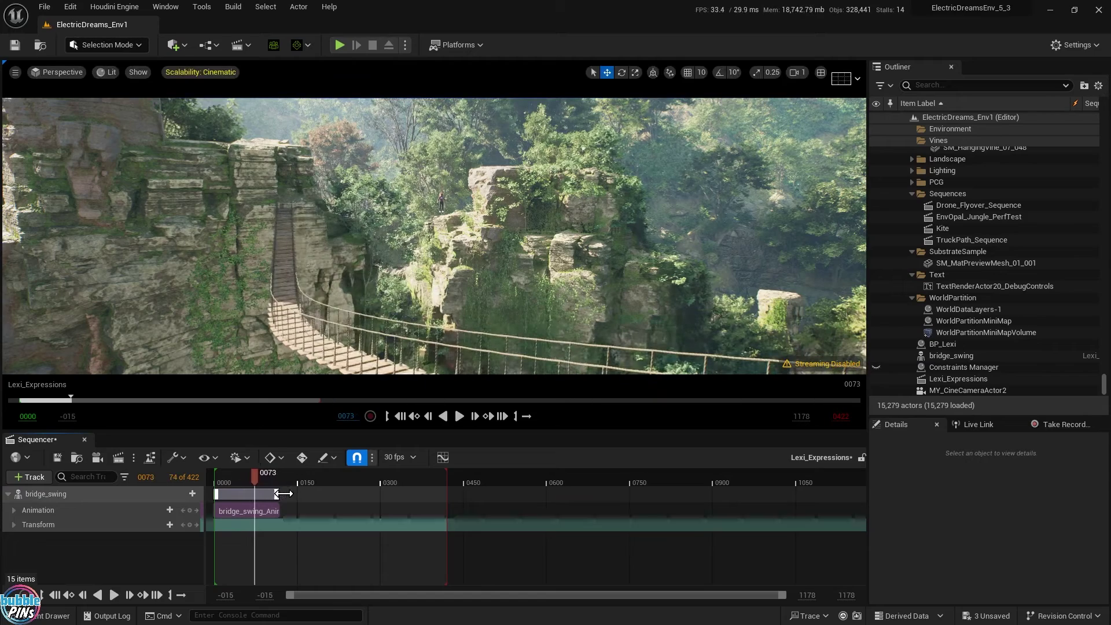
drag(296, 492, 441, 492)
key(space)
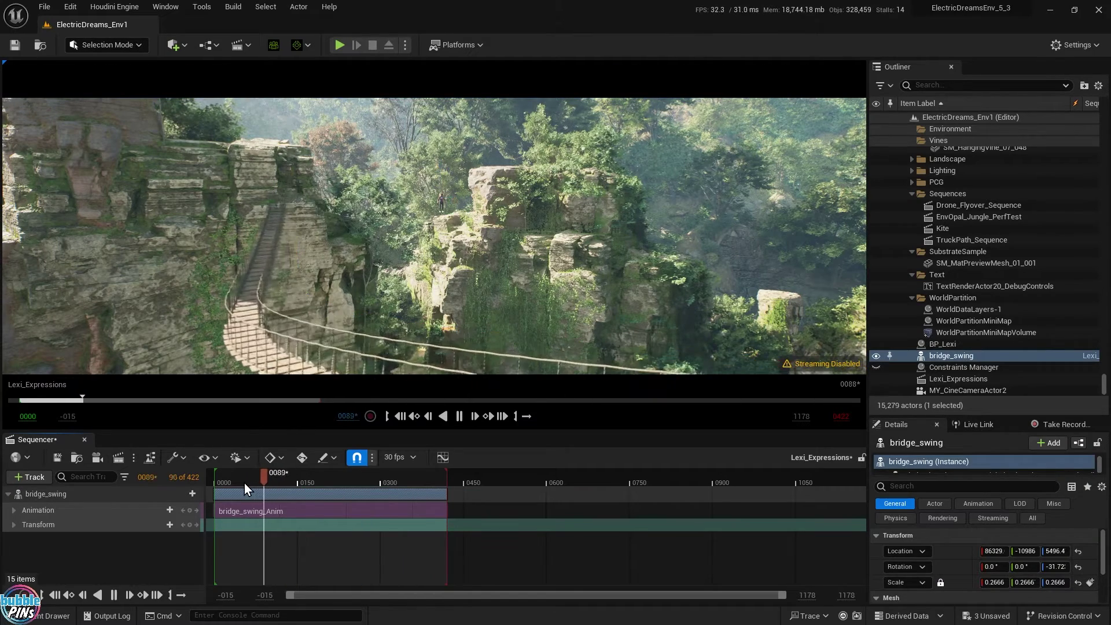
key(space)
drag(223, 475, 217, 482)
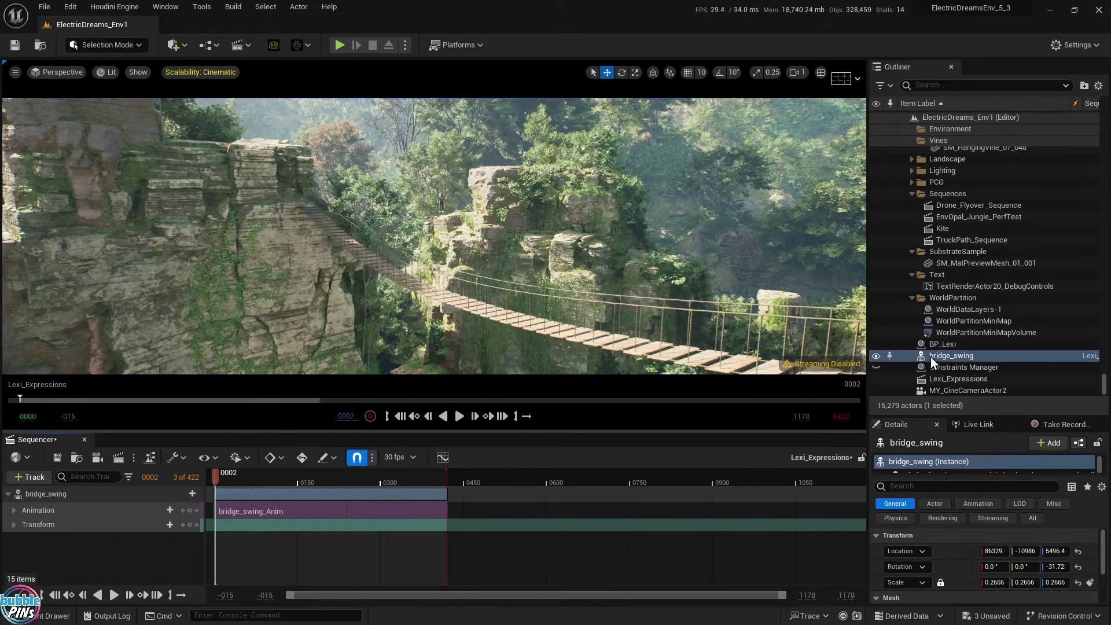
click(940, 345)
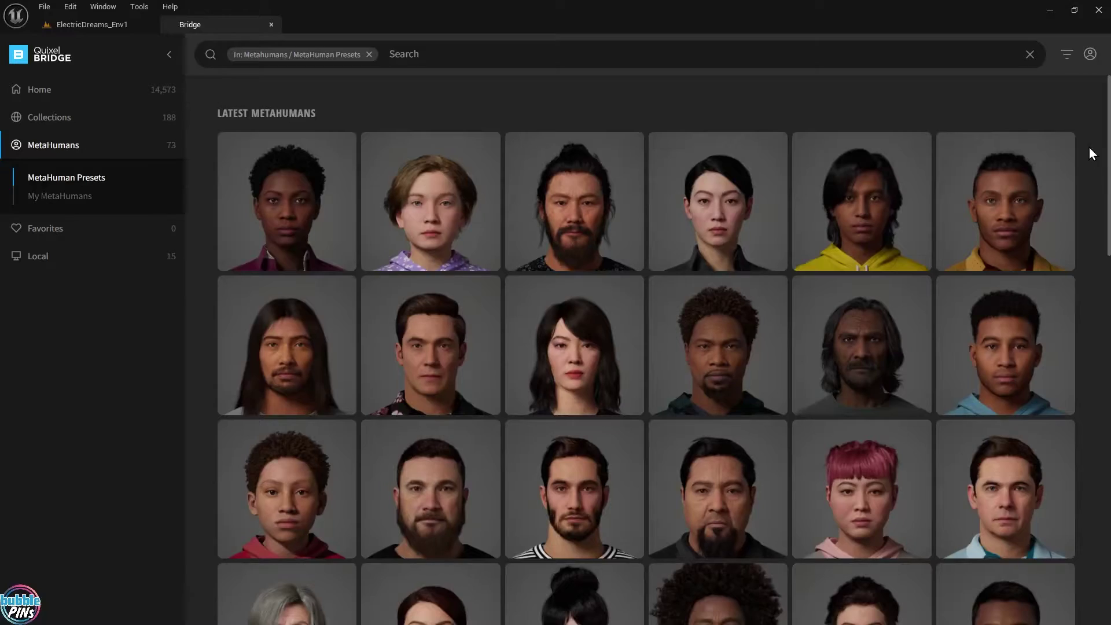
Switch to Quixel Bridge and browse the MetaHuman Presets.
scroll(1094, 234, down, 5)
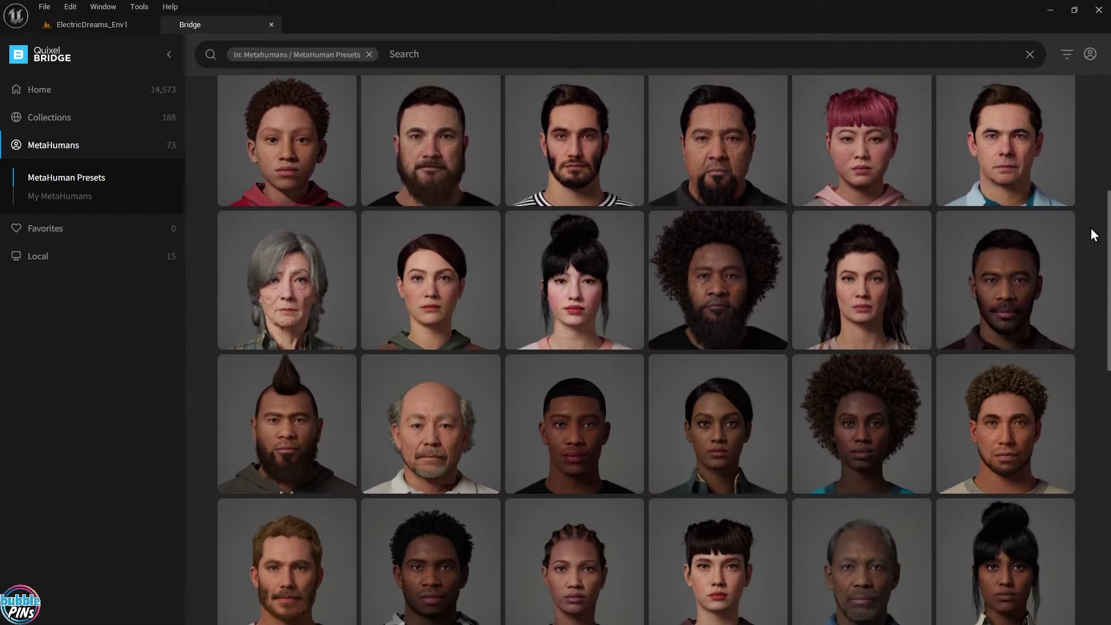
scroll(1094, 234, down, 10)
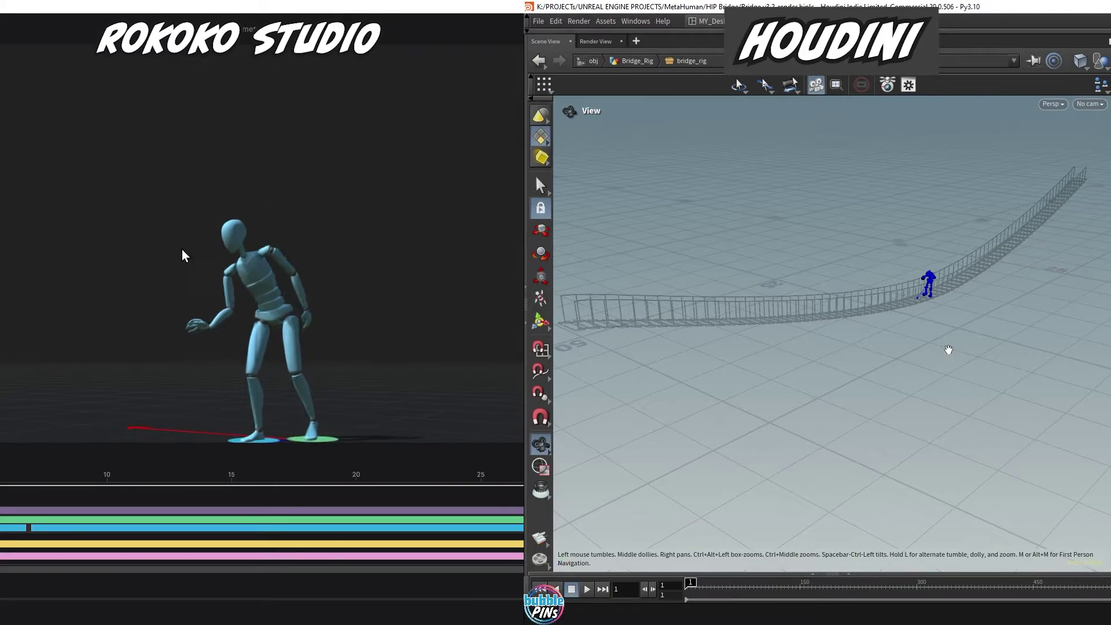
Switch to Houdini and display the bone-deformed bridge in the bridge_rig network.
drag(949, 350, 957, 357)
scroll(929, 281, up, 12)
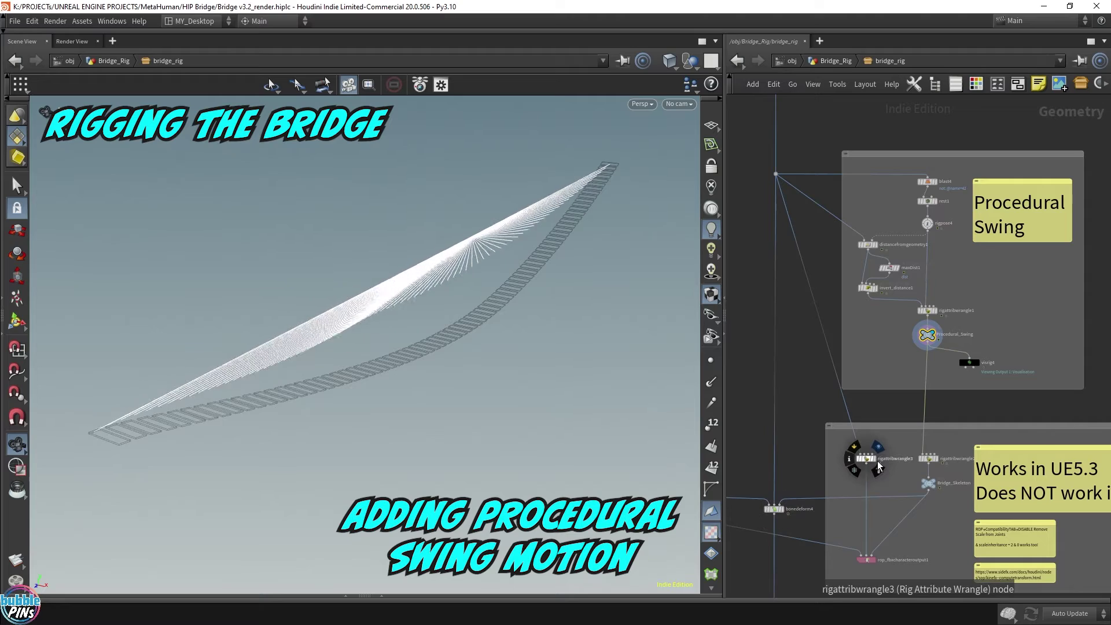
click(784, 508)
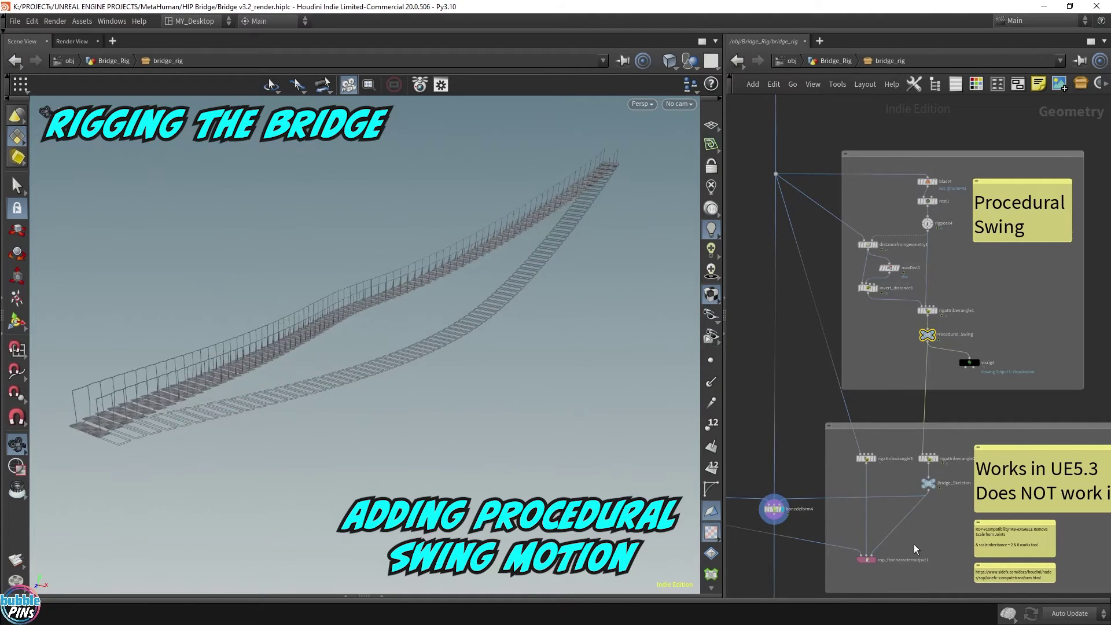
mouse_move(797, 529)
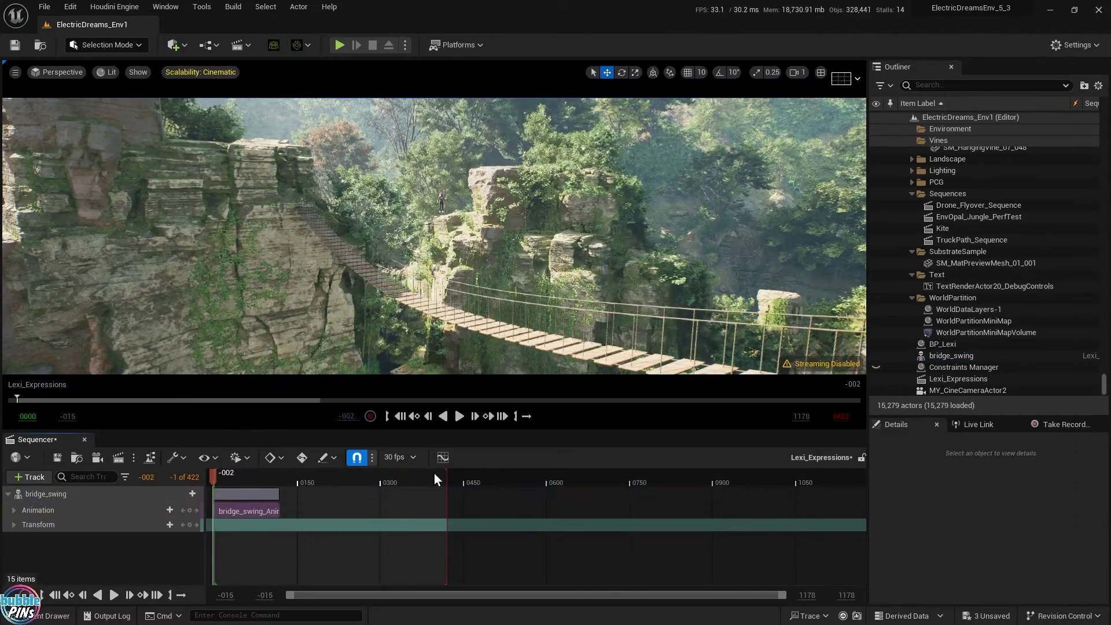
Switch to Unreal Engine, stretch bridge_swing_Anim to the playback end, and add the BP_Lexi actor to the sequence near its start.
key(space)
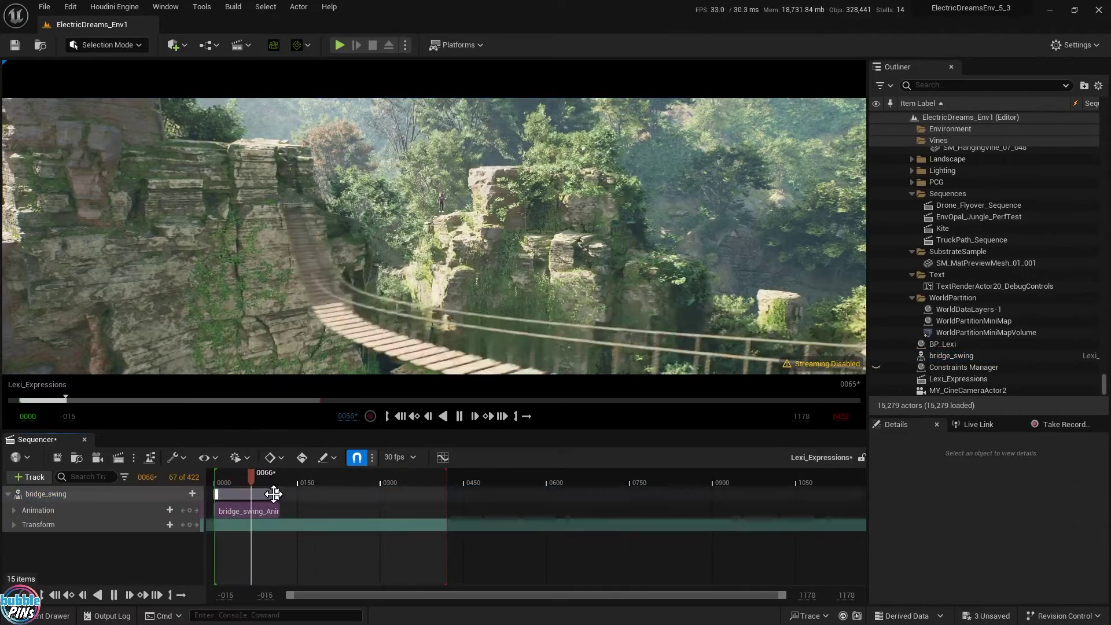
drag(279, 494, 446, 494)
drag(245, 482, 216, 481)
drag(942, 345, 78, 524)
drag(78, 525, 80, 526)
Delete the MetaHuman_ControlRig and Face_ControlBoard_CtrlRig tracks from BP_Lexi in the sequence.
click(81, 527)
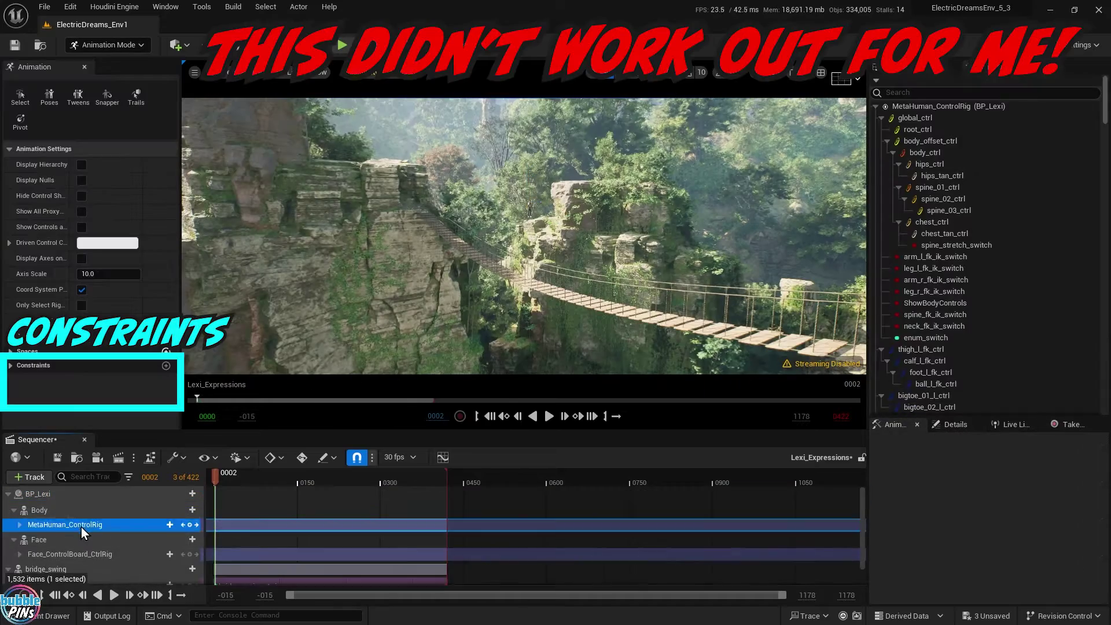
key(Delete)
click(55, 543)
key(Delete)
Create a Translation constraint tying BP_Lexi's Body to the rope bridge and play the sequence to test it.
click(57, 511)
click(166, 366)
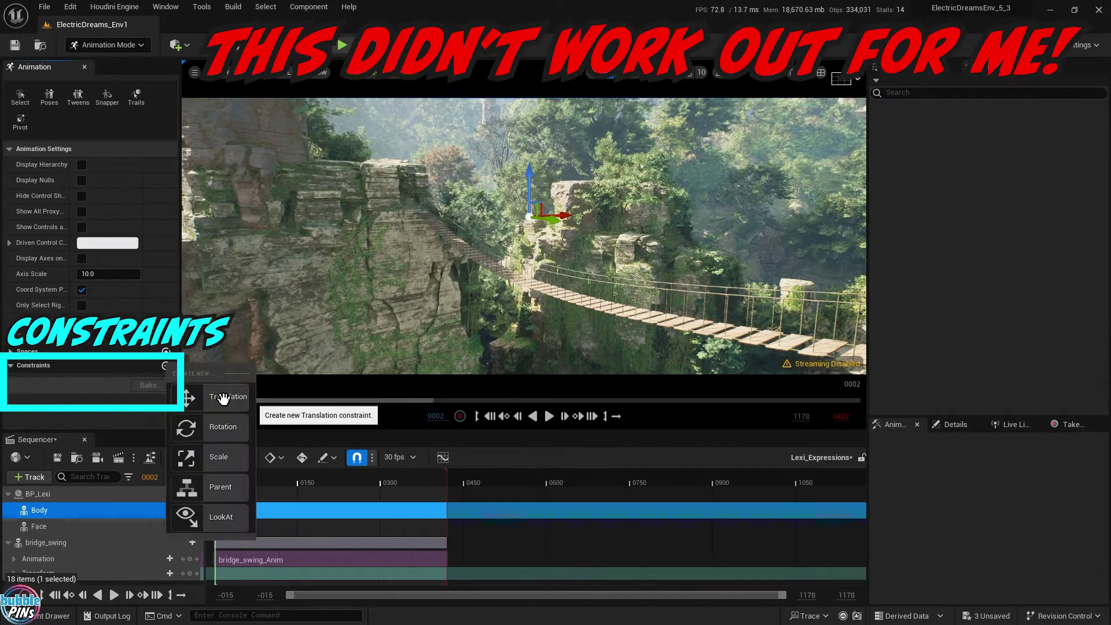
click(224, 398)
click(617, 294)
click(648, 262)
key(space)
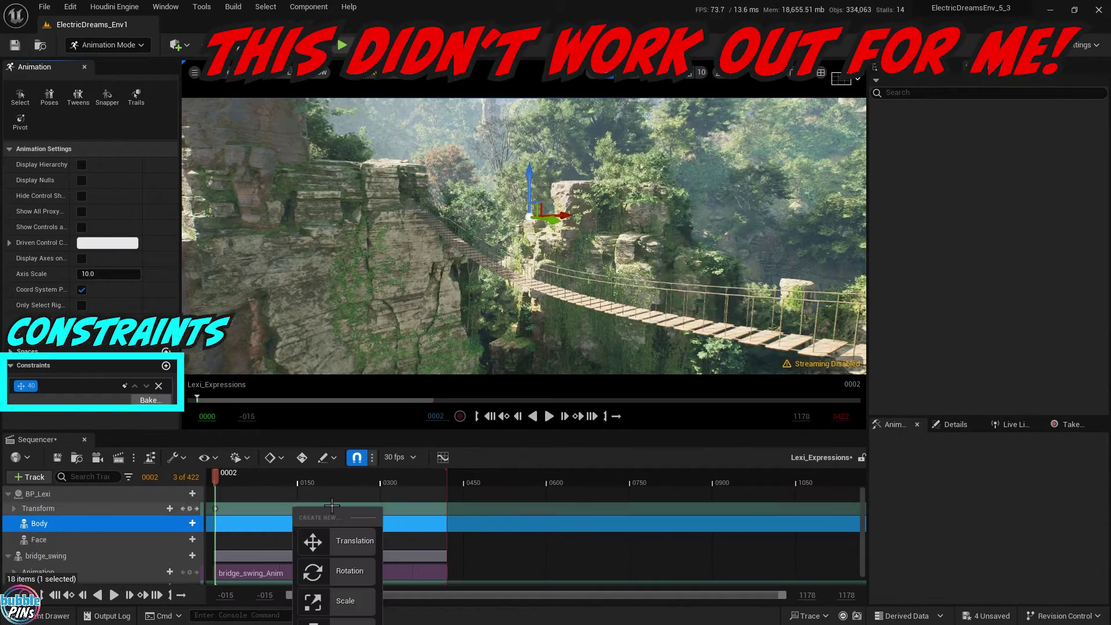
click(233, 479)
key(space)
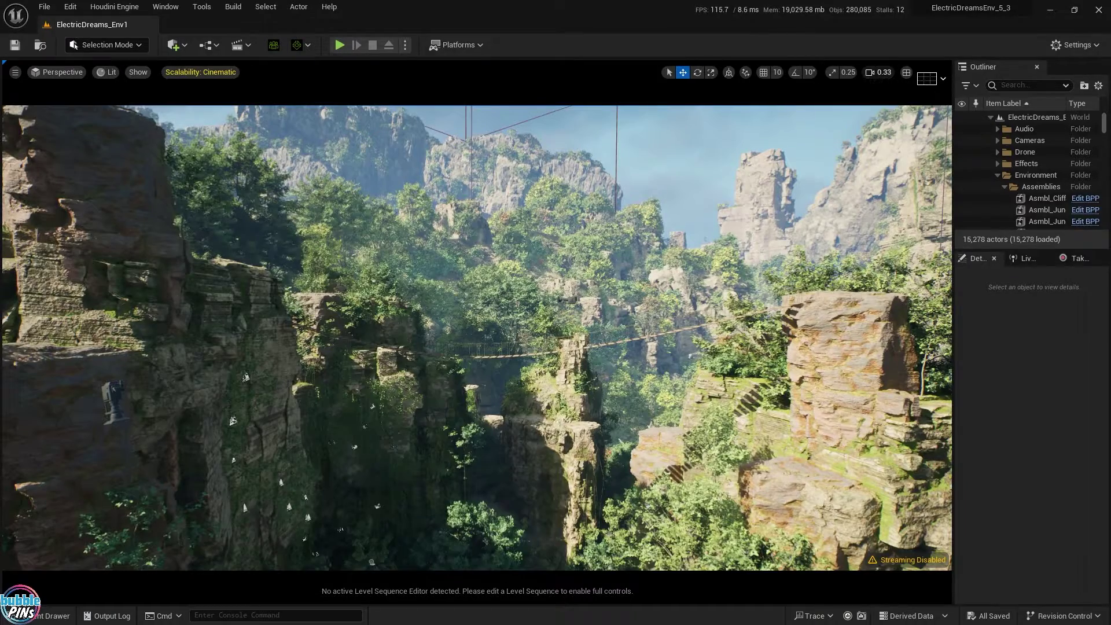
right_drag(478, 338, 429, 343)
key(d)
right_drag(761, 341, 532, 328)
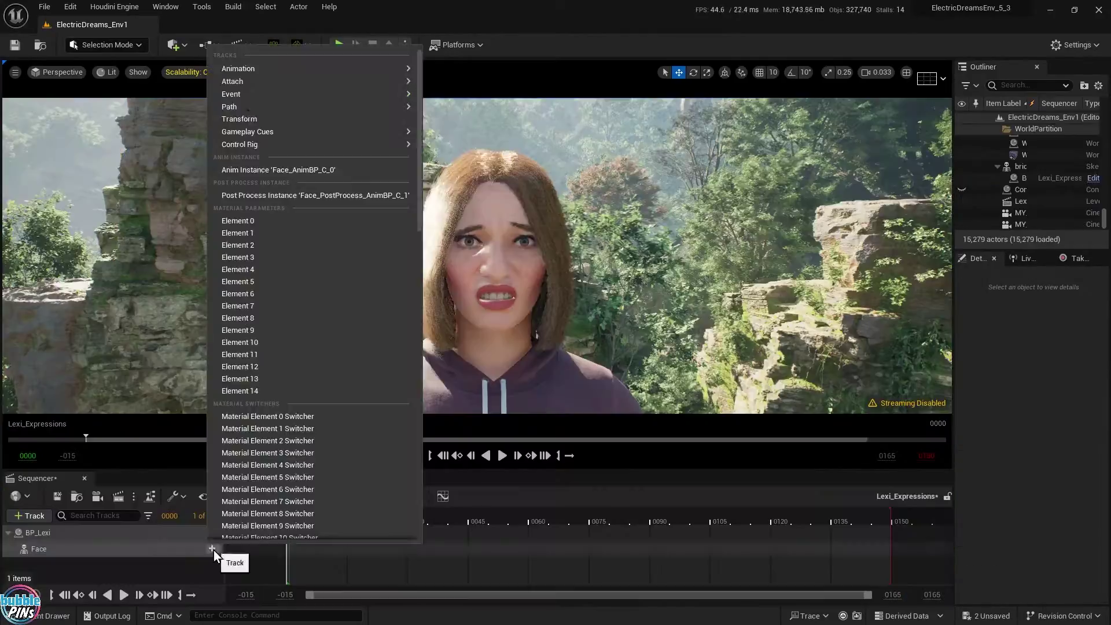
Preview the Lexi_Fear_Expressions facial animation on BP_Lexi's Face in the Lexi_Expressions sequence.
mouse_move(376, 69)
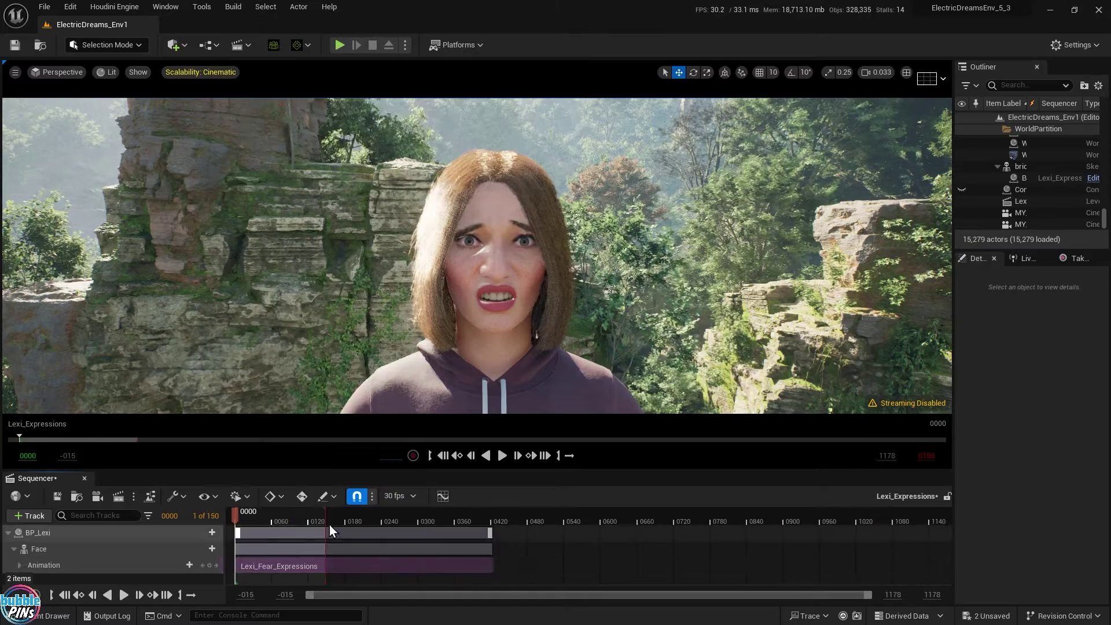
drag(328, 524, 492, 522)
key(space)
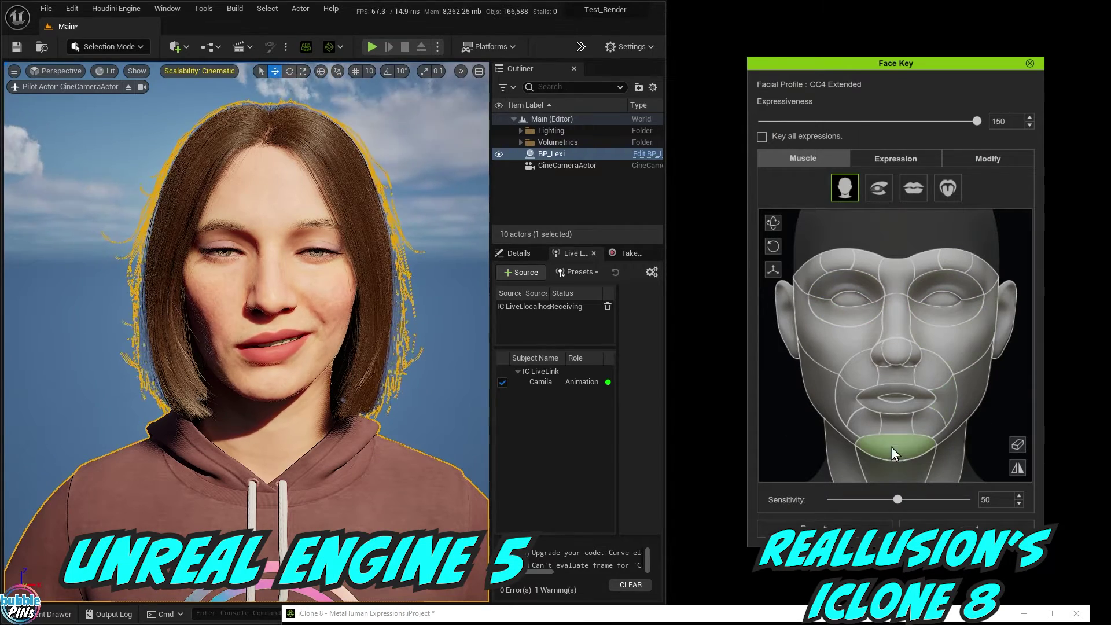
Switch to iClone and show the mouth and eye muscle controls of the Face Key editor.
click(913, 188)
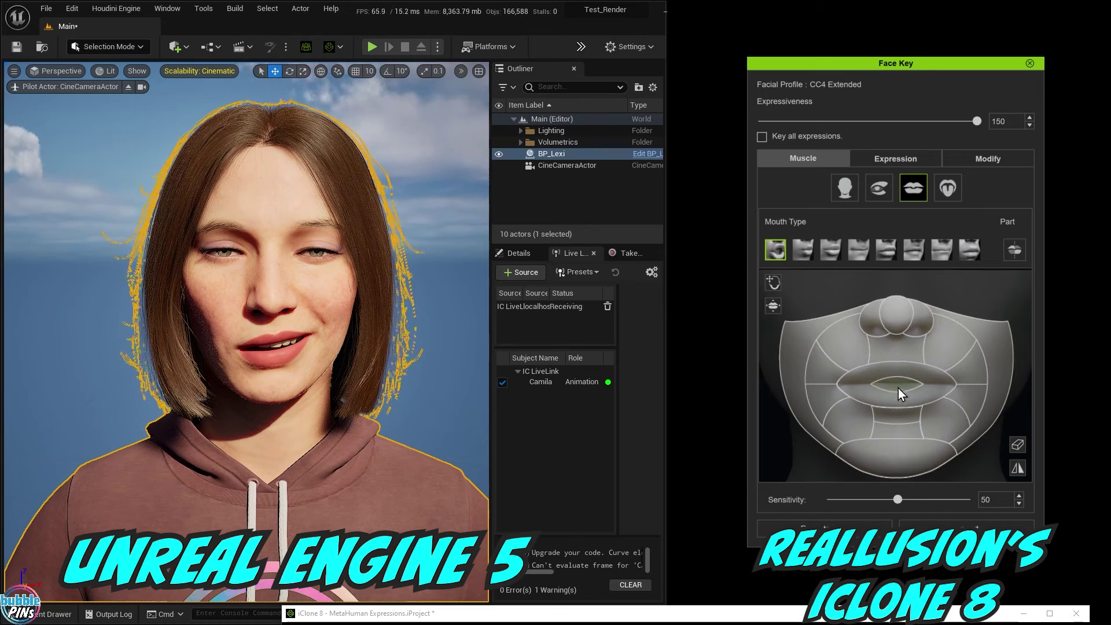
click(878, 191)
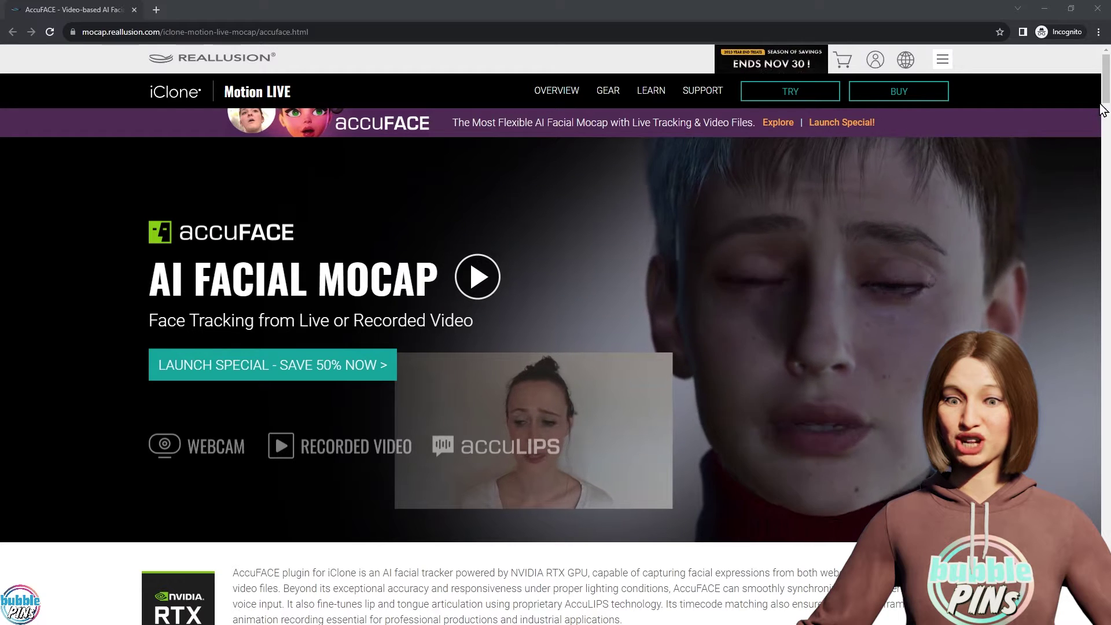
Review the AccuFACE facial mocap, MetaHuman performance capture and Rokoko Vision web pages.
drag(1107, 92, 1088, 418)
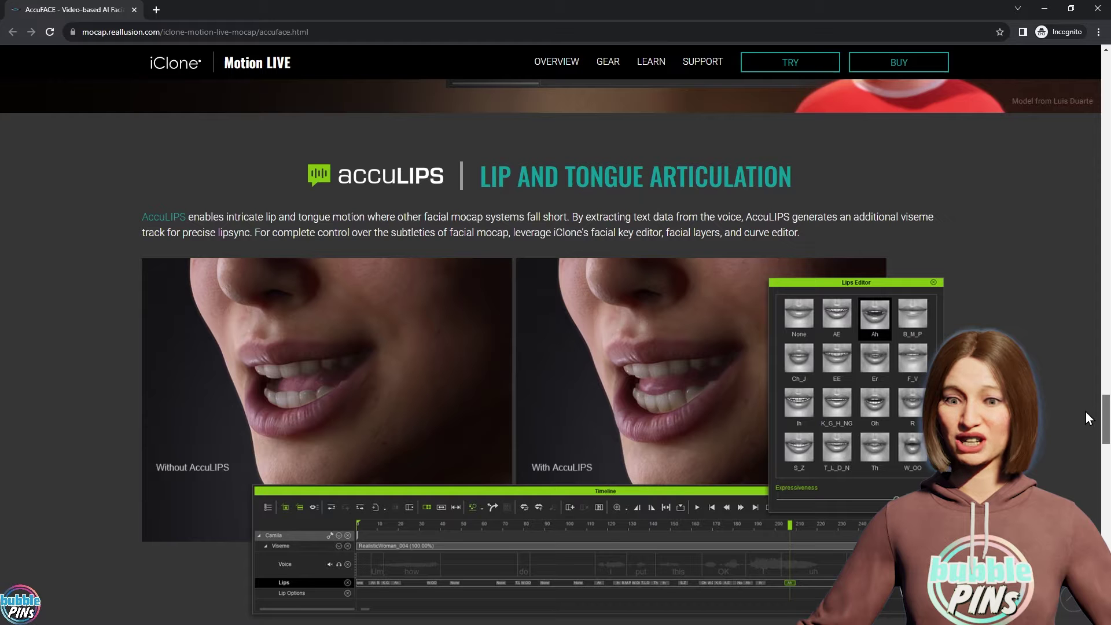
drag(1089, 418, 1090, 484)
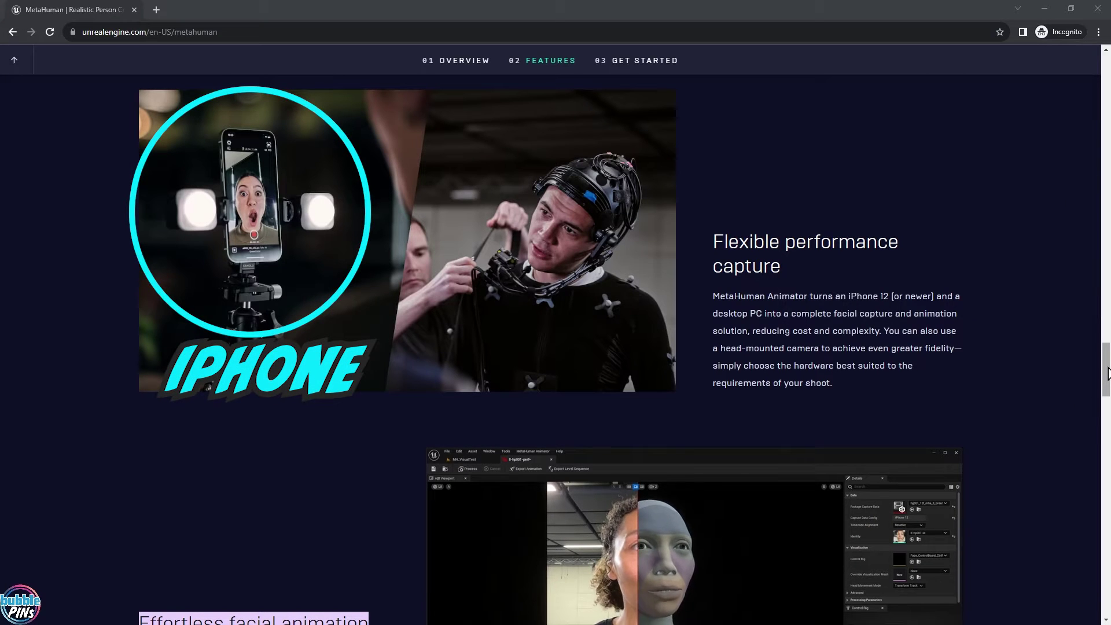
drag(1108, 374, 1108, 408)
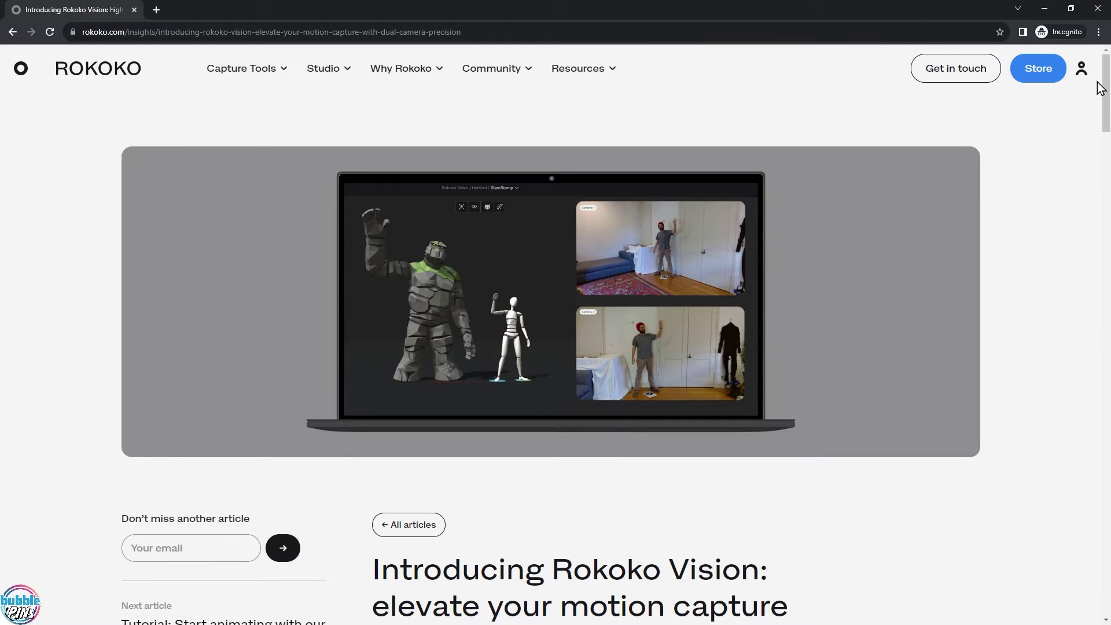
drag(1105, 87, 1096, 272)
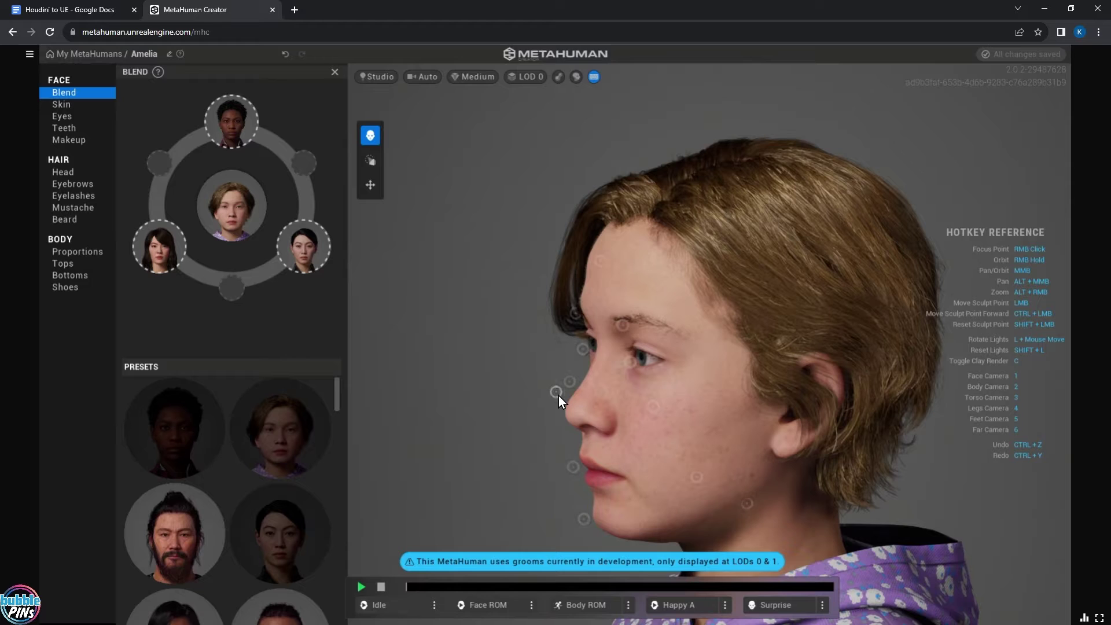
Sculpt the MetaHuman's profile in MetaHuman Creator, pulling the nose forward and reshaping the eye, mouth and jaw areas.
mouse_move(558, 395)
mouse_down()
mouse_move(464, 343)
mouse_move(475, 442)
mouse_move(604, 409)
mouse_move(485, 416)
mouse_move(627, 437)
mouse_move(486, 335)
mouse_move(514, 425)
mouse_move(504, 417)
mouse_up()
mouse_move(634, 368)
mouse_down()
mouse_move(560, 401)
mouse_move(534, 345)
mouse_move(545, 363)
mouse_move(690, 404)
mouse_move(544, 407)
mouse_up()
drag(574, 467, 655, 506)
drag(748, 503, 831, 535)
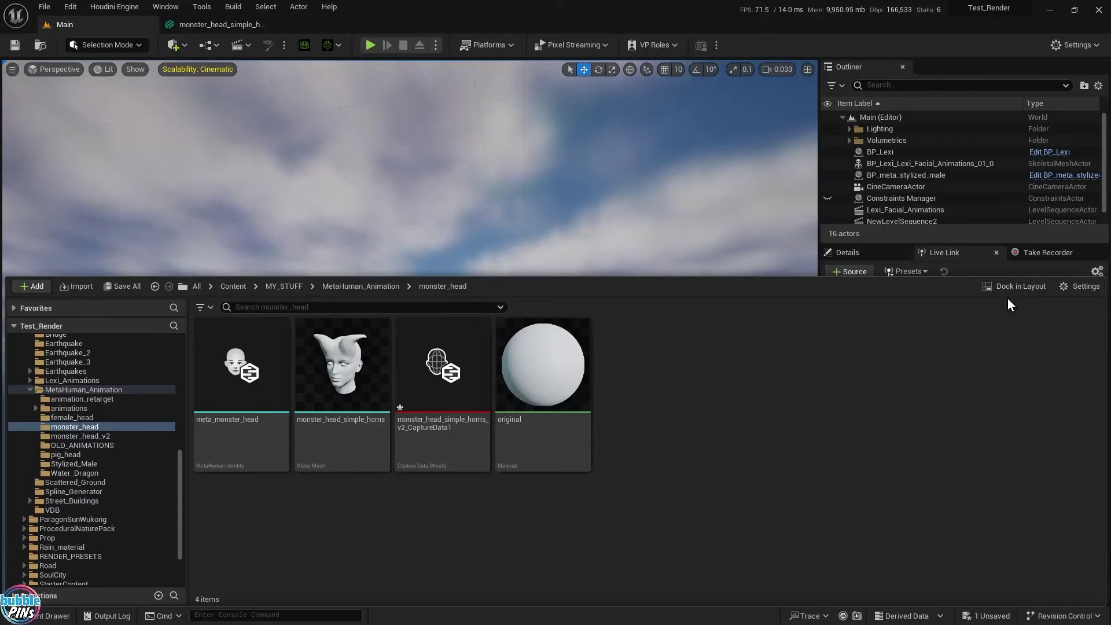
Open the monster_head_simple_horns mesh in Unreal Engine, and create a MetaHuman Identity named simple_horns in the monster_head folder.
double_click(352, 377)
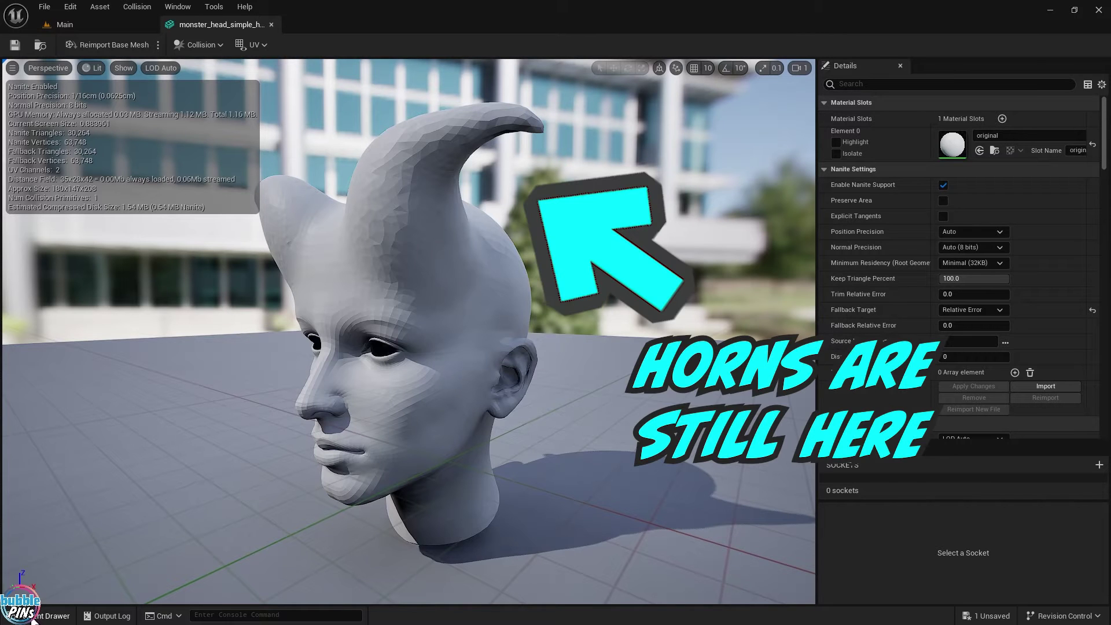
click(45, 617)
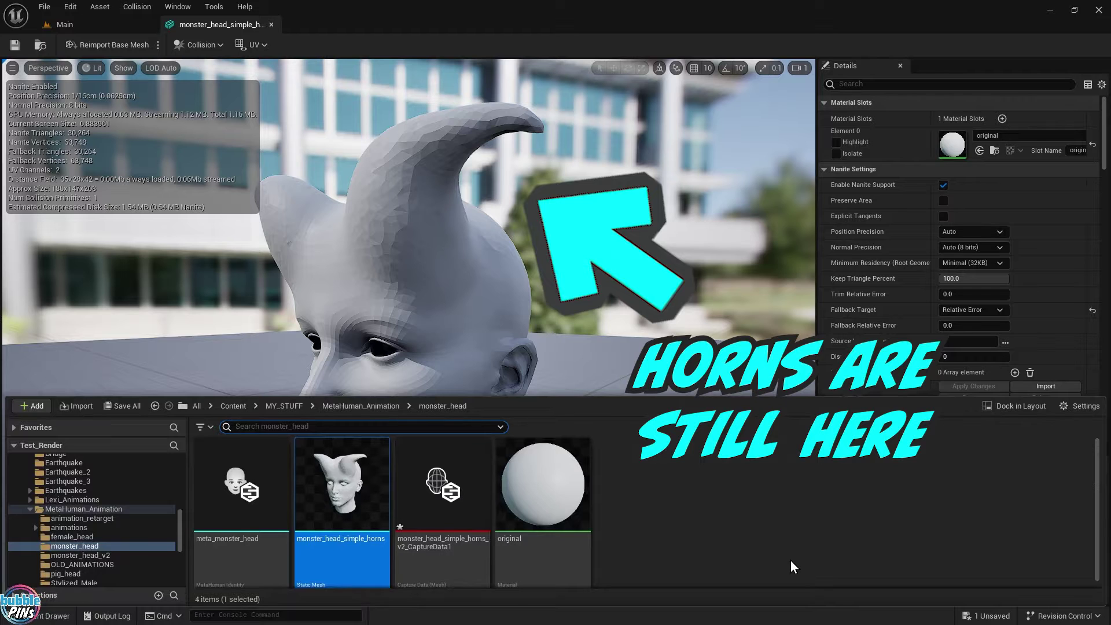
right_click(704, 510)
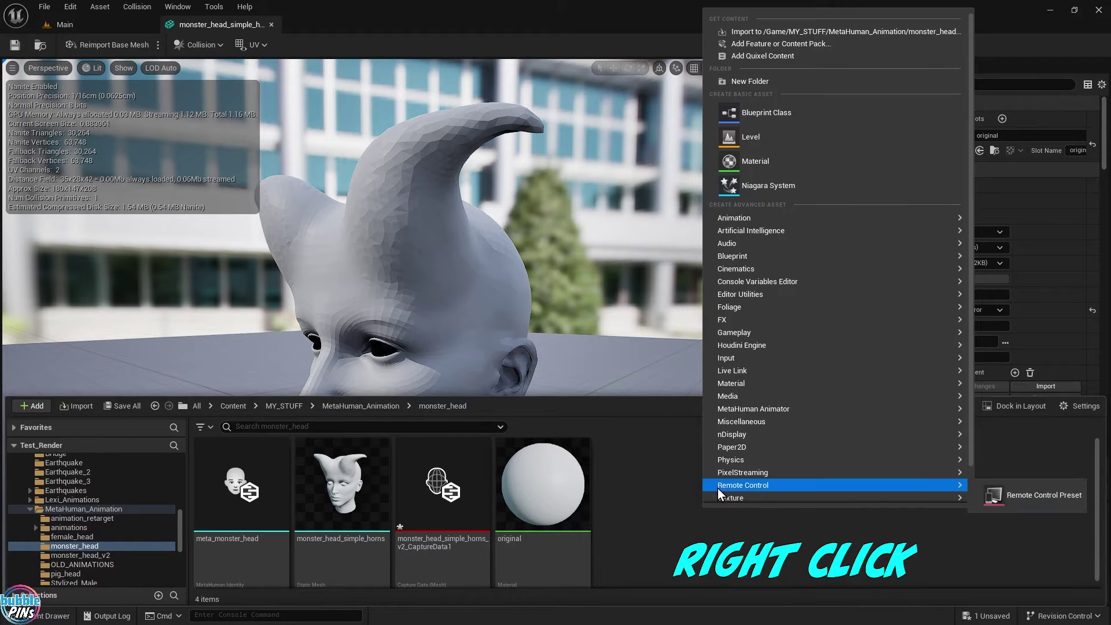
mouse_move(745, 408)
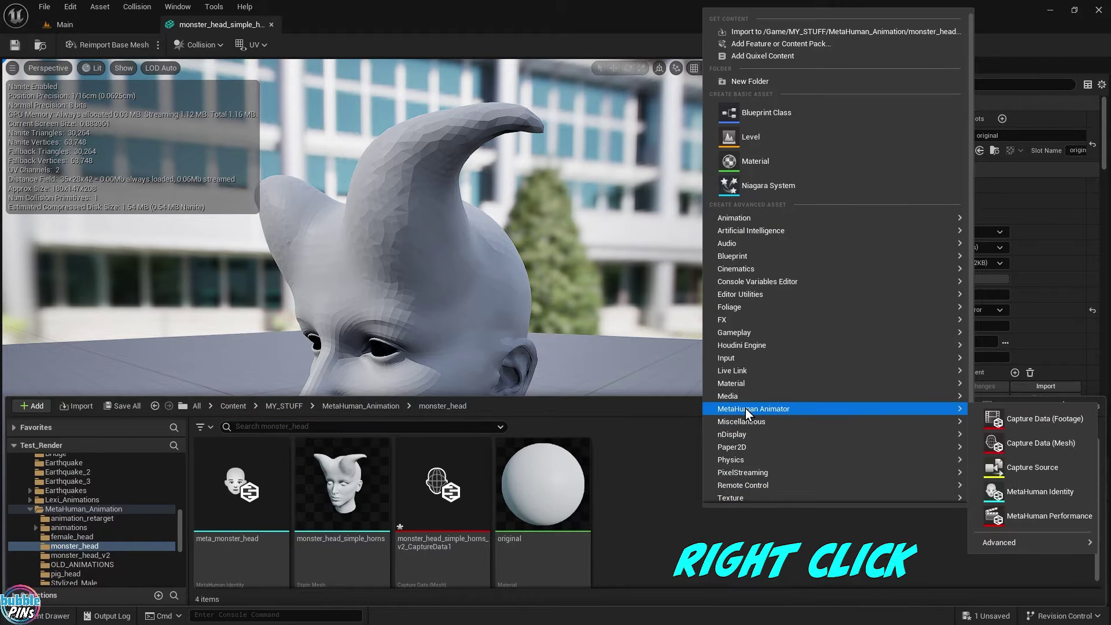
click(1021, 498)
text(simple_horns)
key(Return)
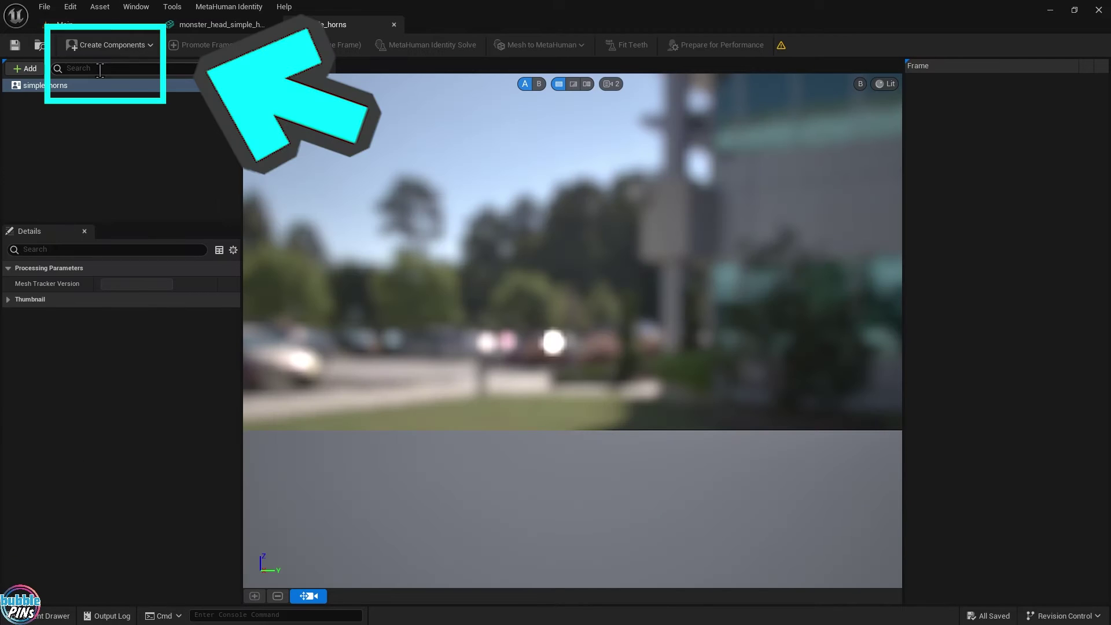
Create the identity's components from the monster_head_simple_horns_v2 static mesh.
click(114, 45)
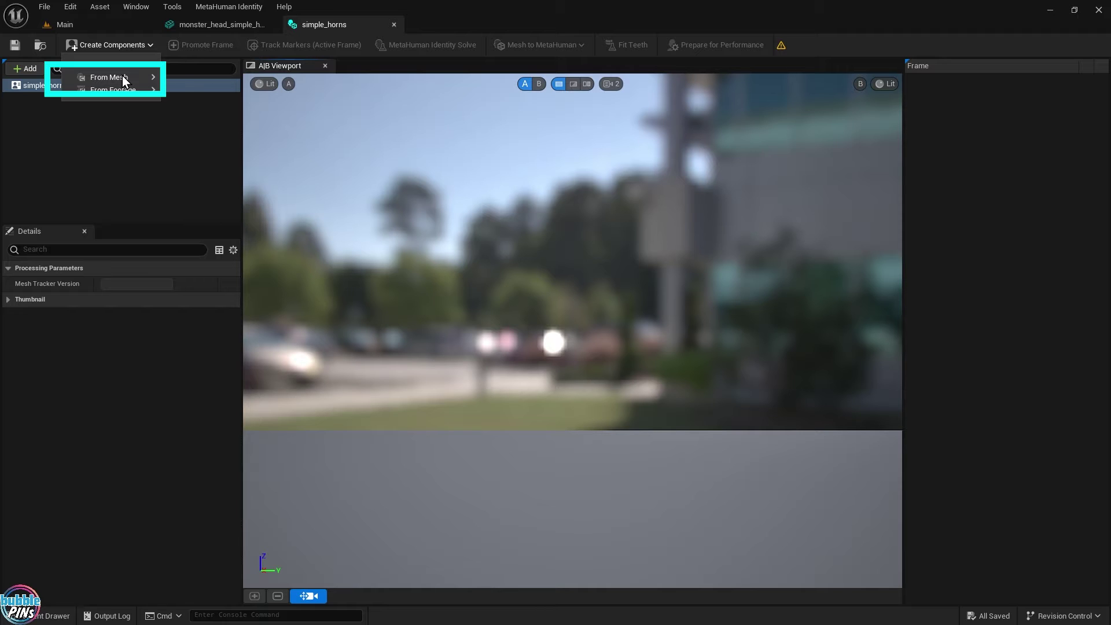
click(123, 78)
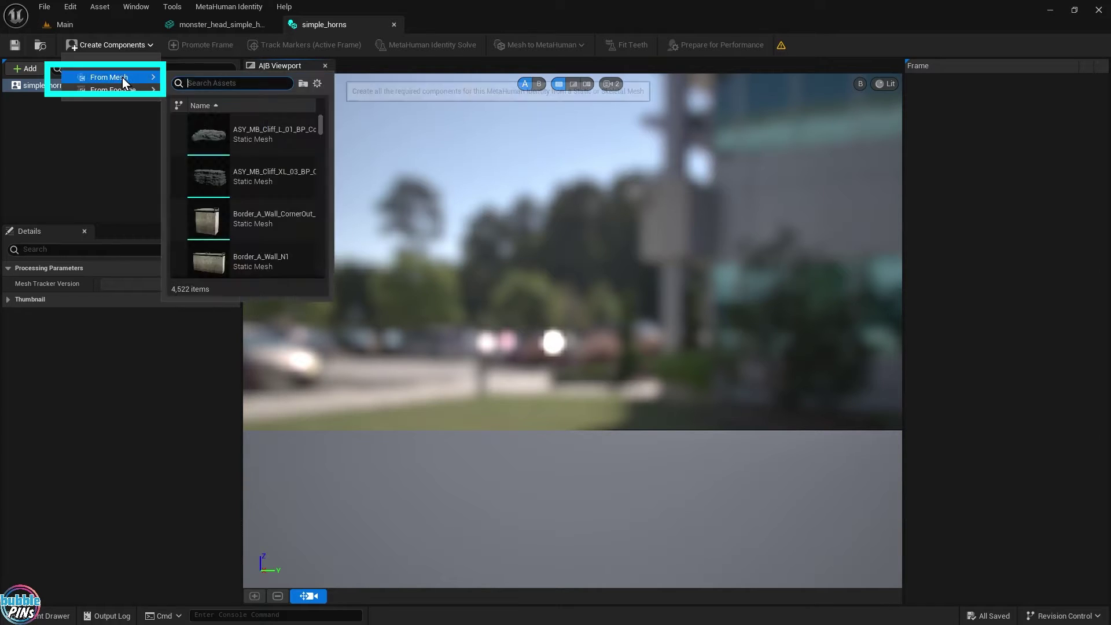
text(horn)
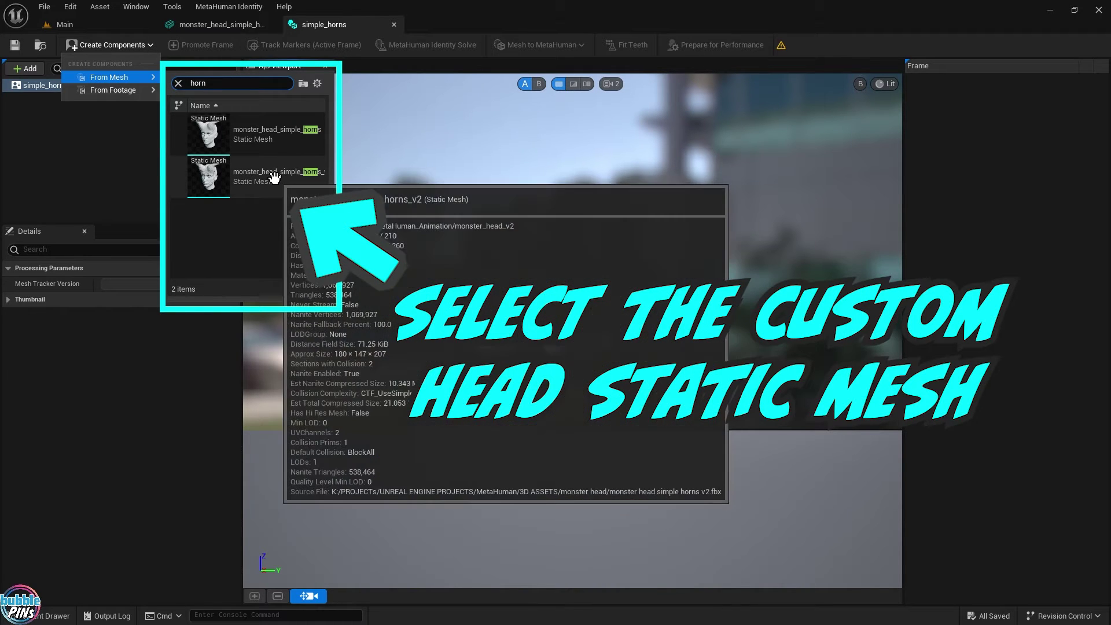
click(275, 177)
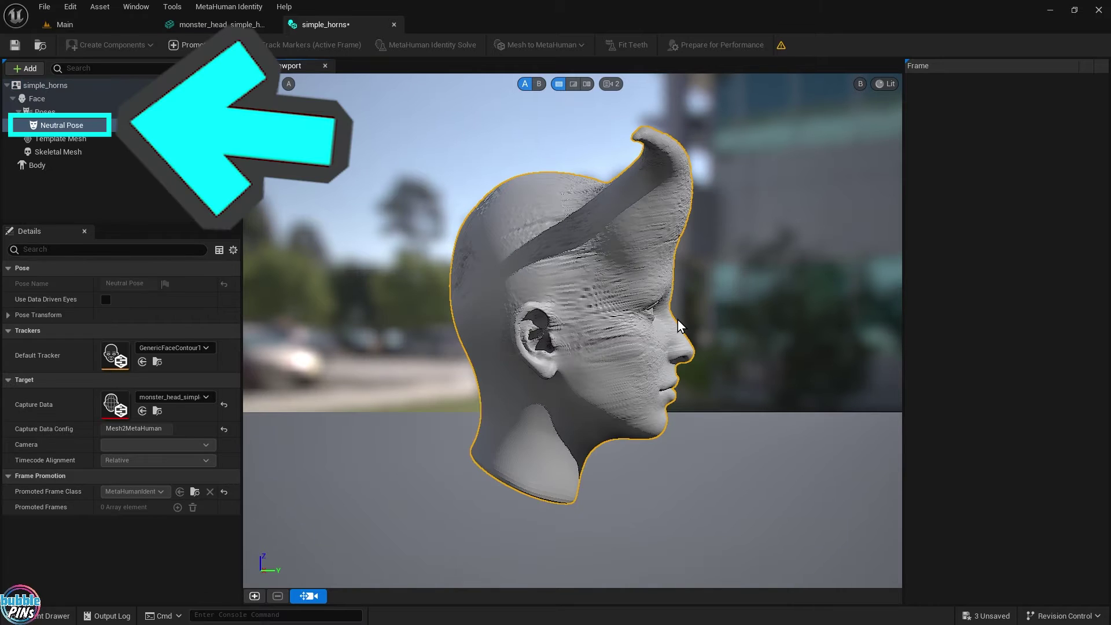
Frame the horned head straight from the front and promote that view as a frame of the Neutral Pose.
right_drag(707, 216, 492, 243)
key(d)
drag(555, 200, 506, 195)
mouse_move(718, 248)
right_down()
mouse_move(706, 246)
mouse_move(717, 248)
right_up()
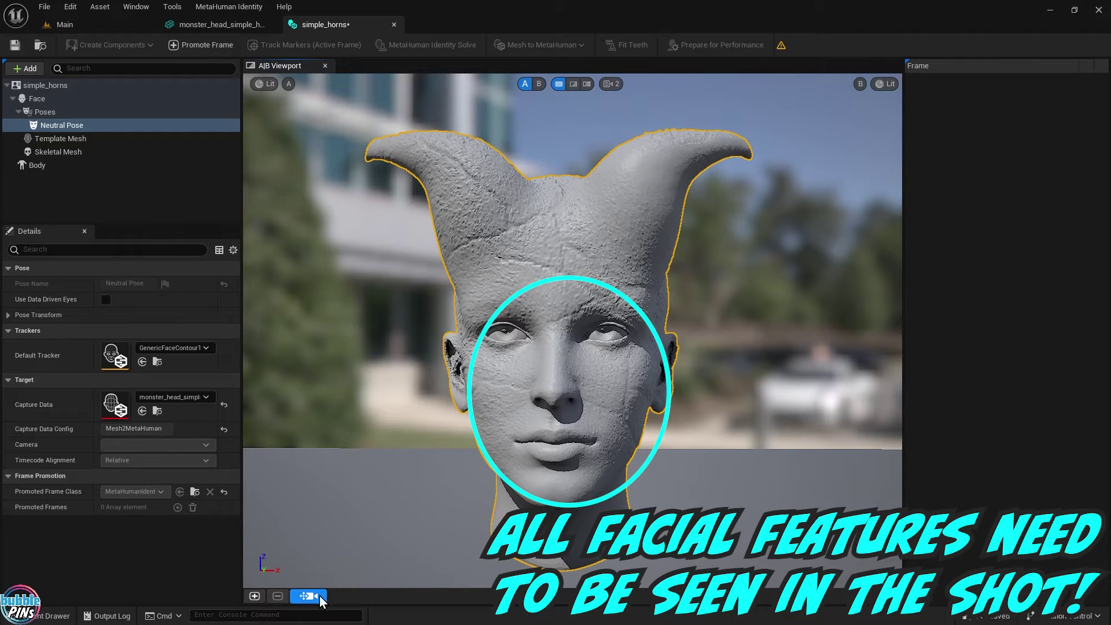
click(254, 597)
click(581, 341)
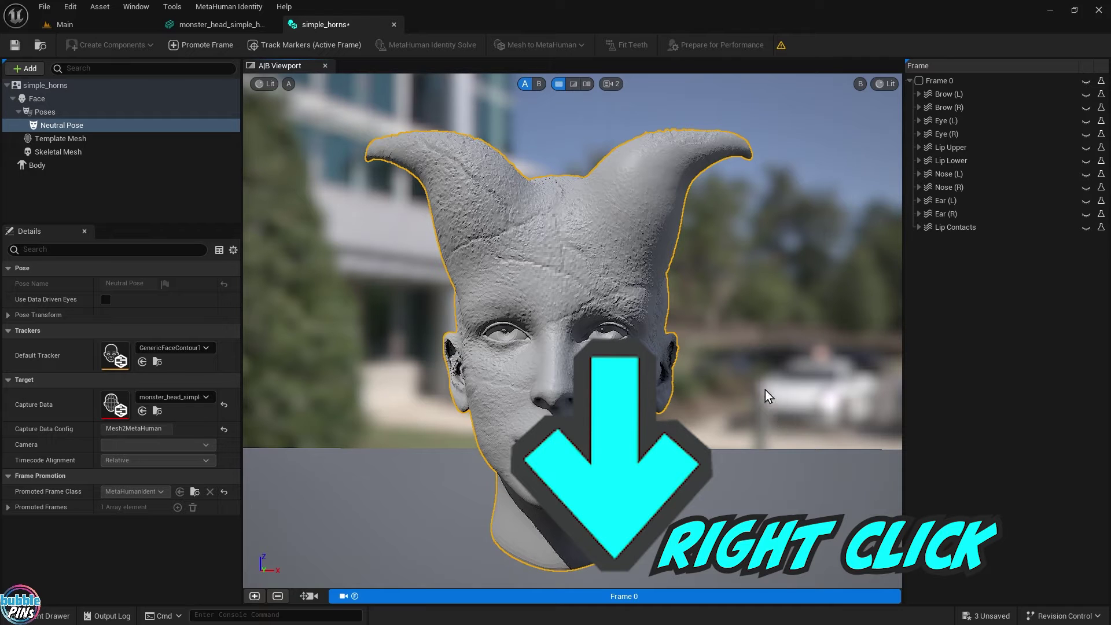
Track the facial markers on the horned head's active frame and run the MetaHuman Identity Solve.
right_click(456, 600)
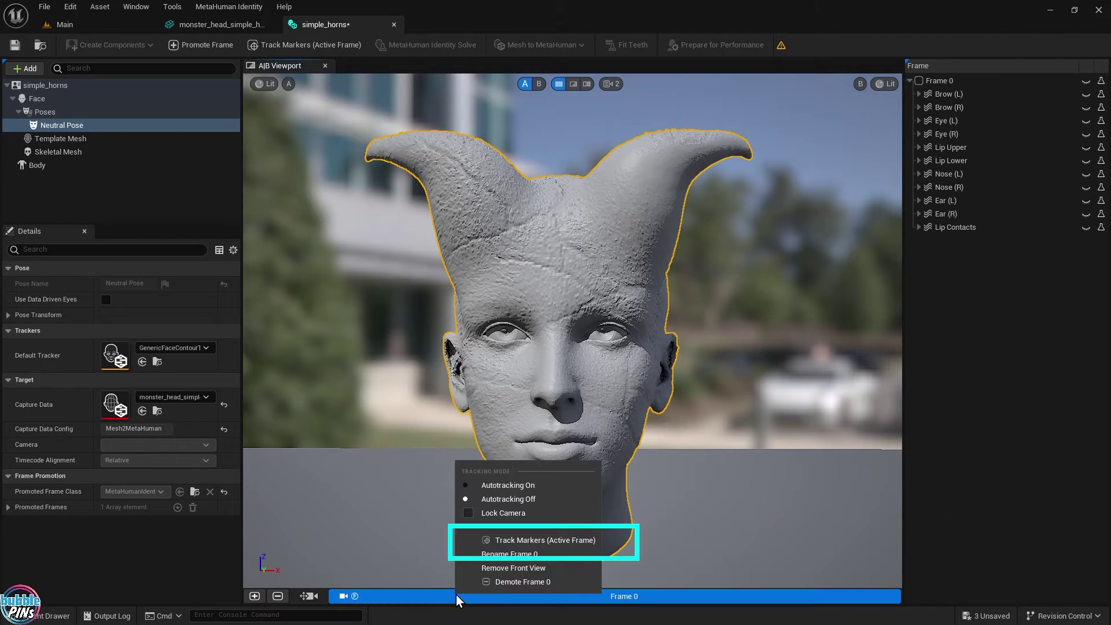
click(541, 540)
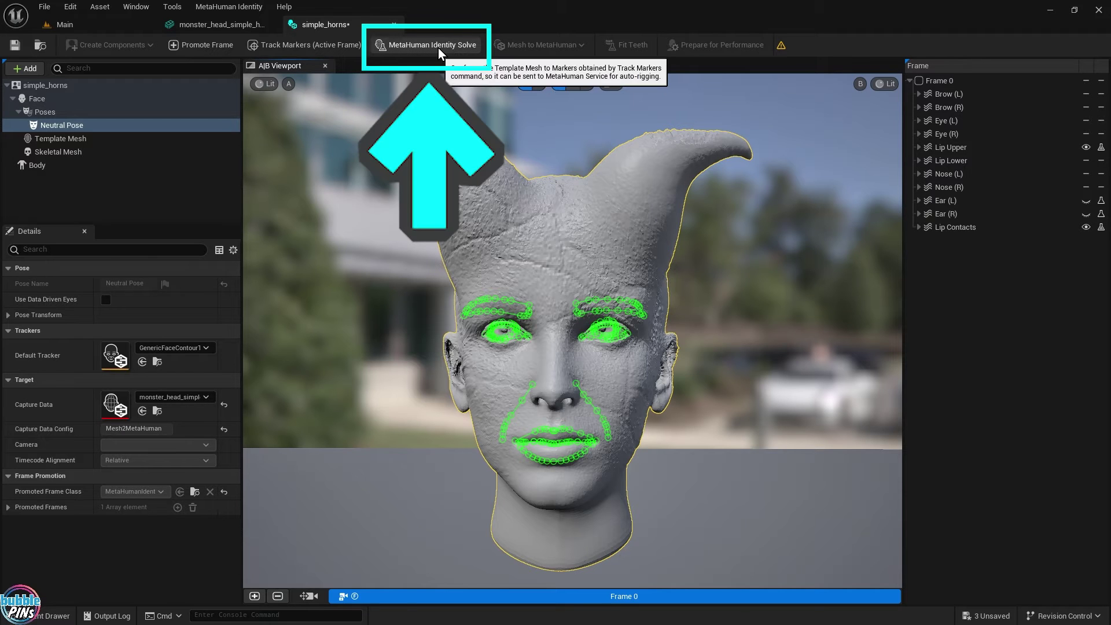
click(442, 50)
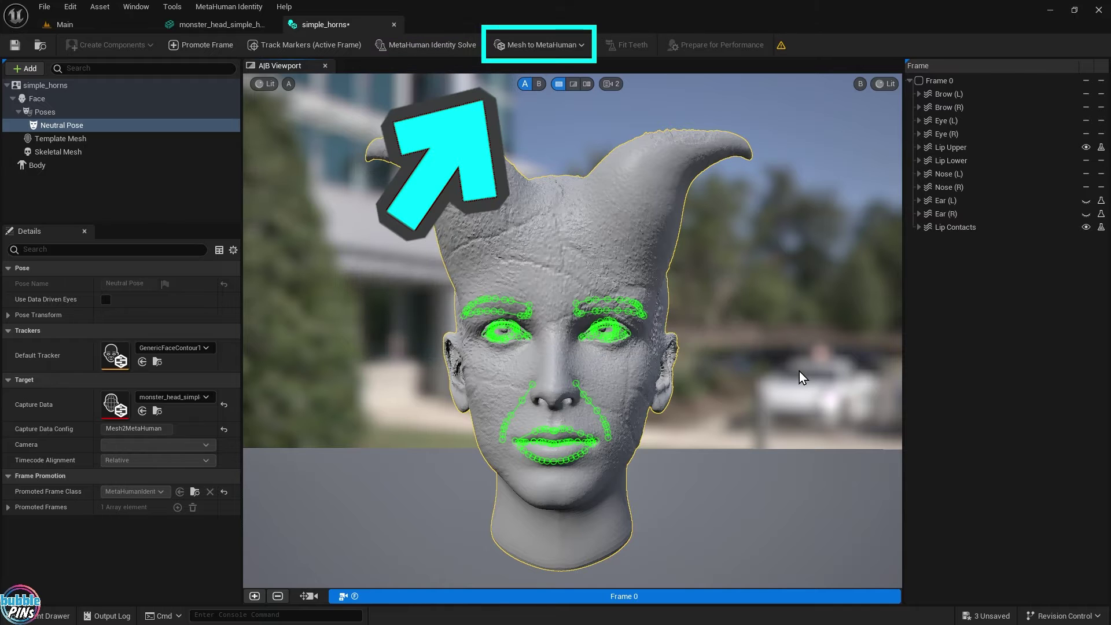
Try to auto-rig the simple_horns identity as Skeletal Mesh + Full MetaHuman.
click(568, 51)
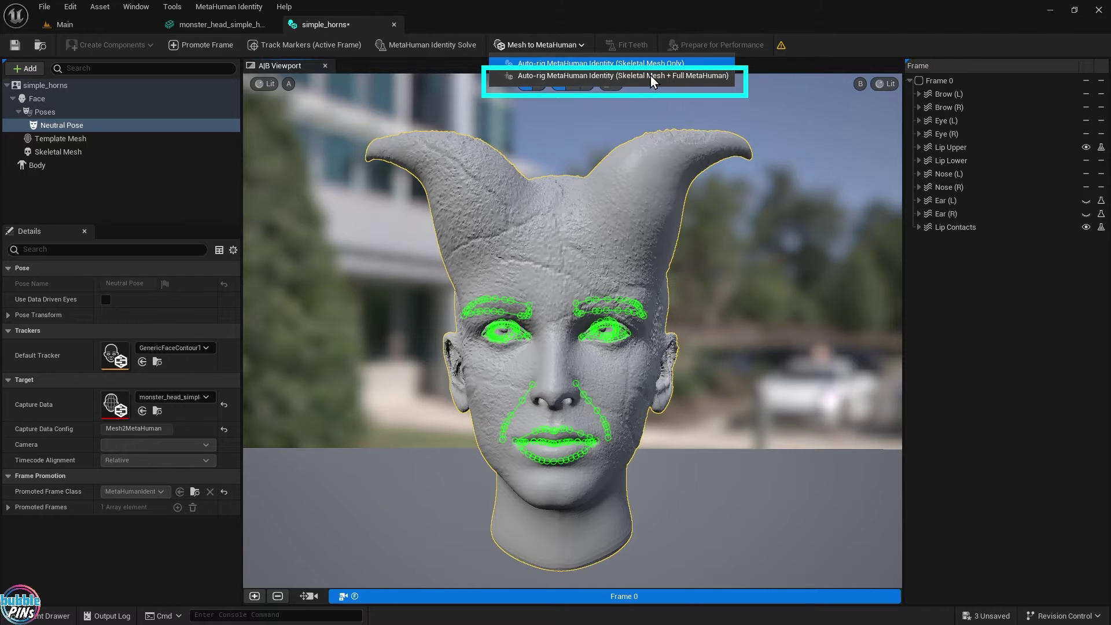
click(689, 80)
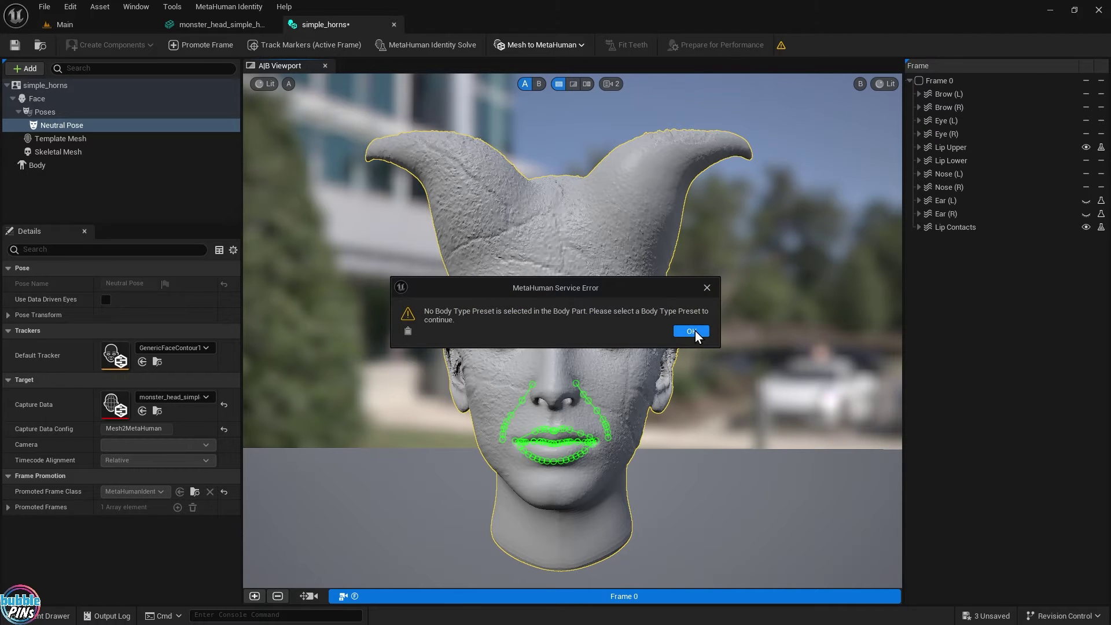
click(692, 332)
Assign the slim female body type from the first row of presets to the identity's Body, and save everything.
click(37, 165)
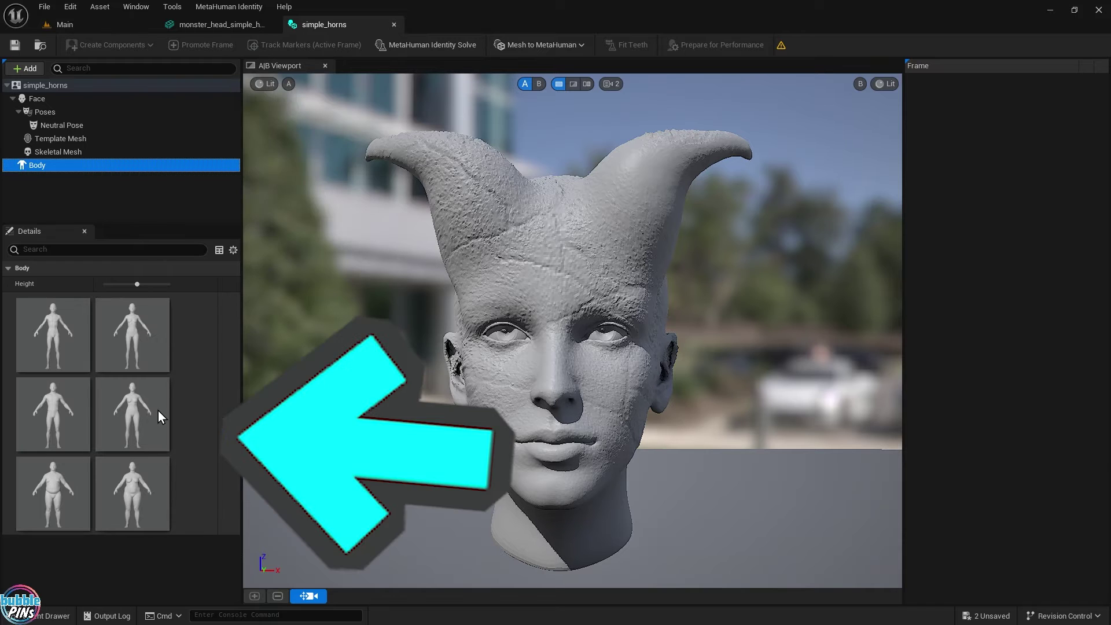
click(134, 324)
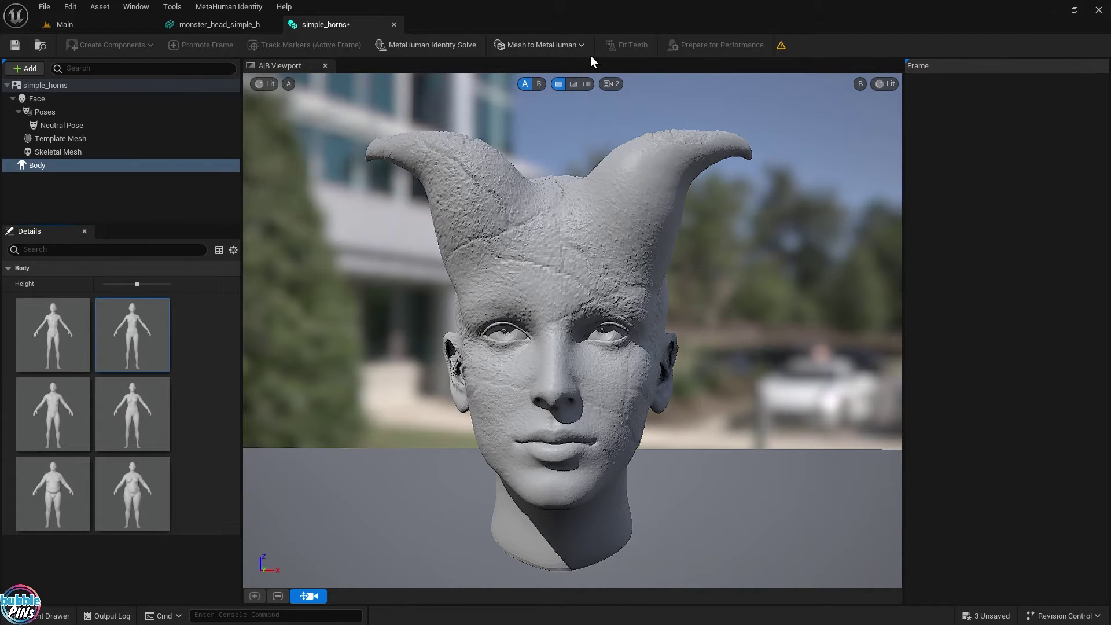
key(ctrl+shift+s)
Open the SK_simple_horns skeletal mesh from the monster_head folder and examine its head shape from several angles.
key(ctrl+space)
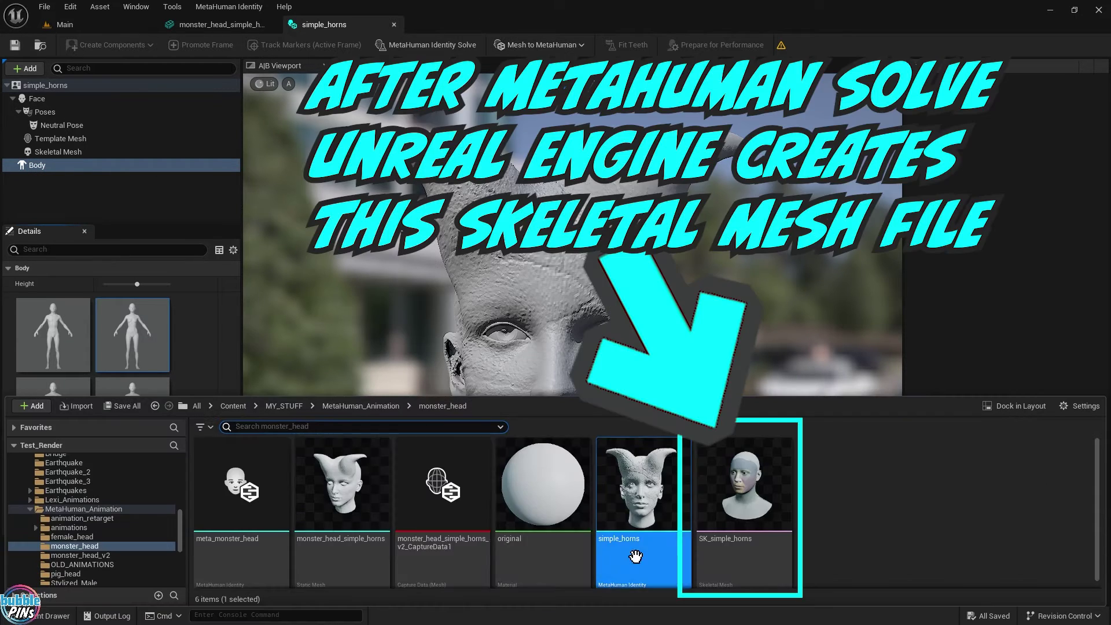
click(747, 521)
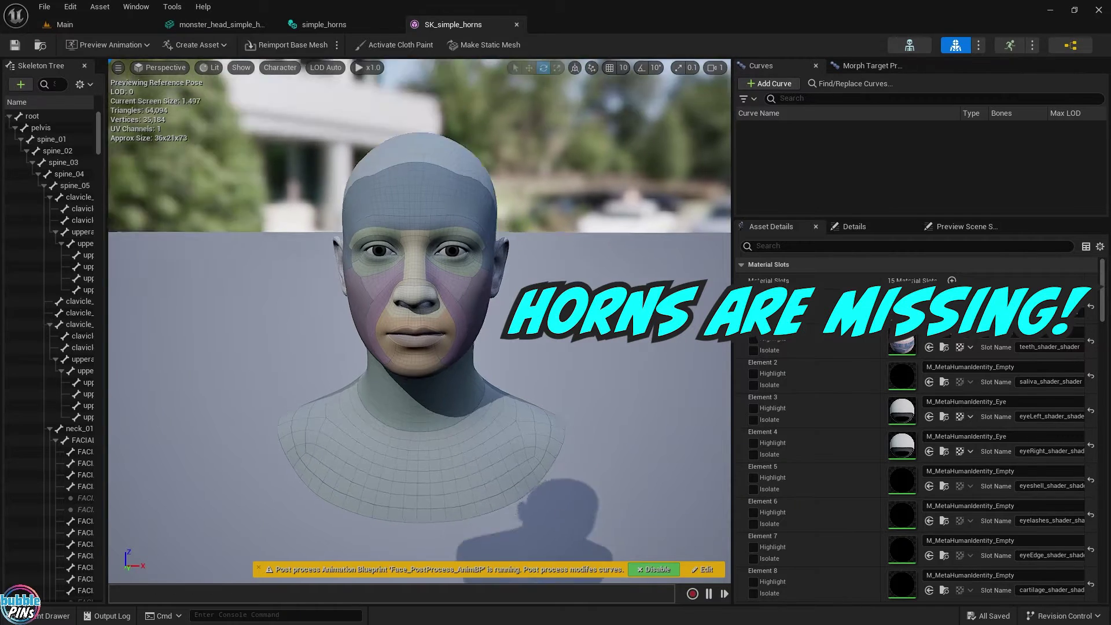
drag(459, 235, 324, 240)
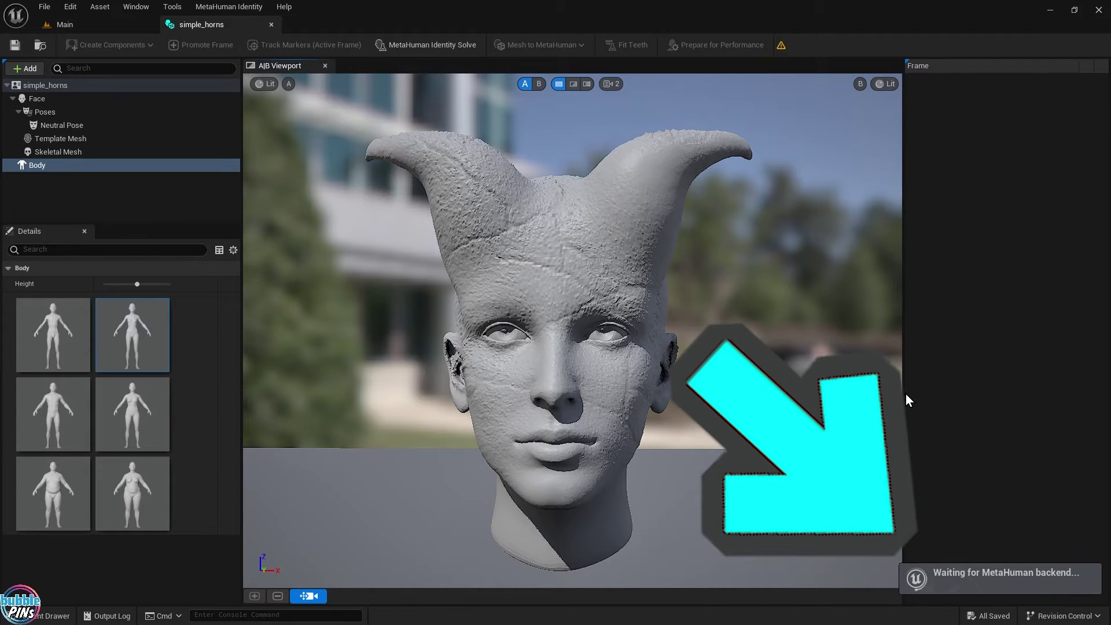
click(697, 365)
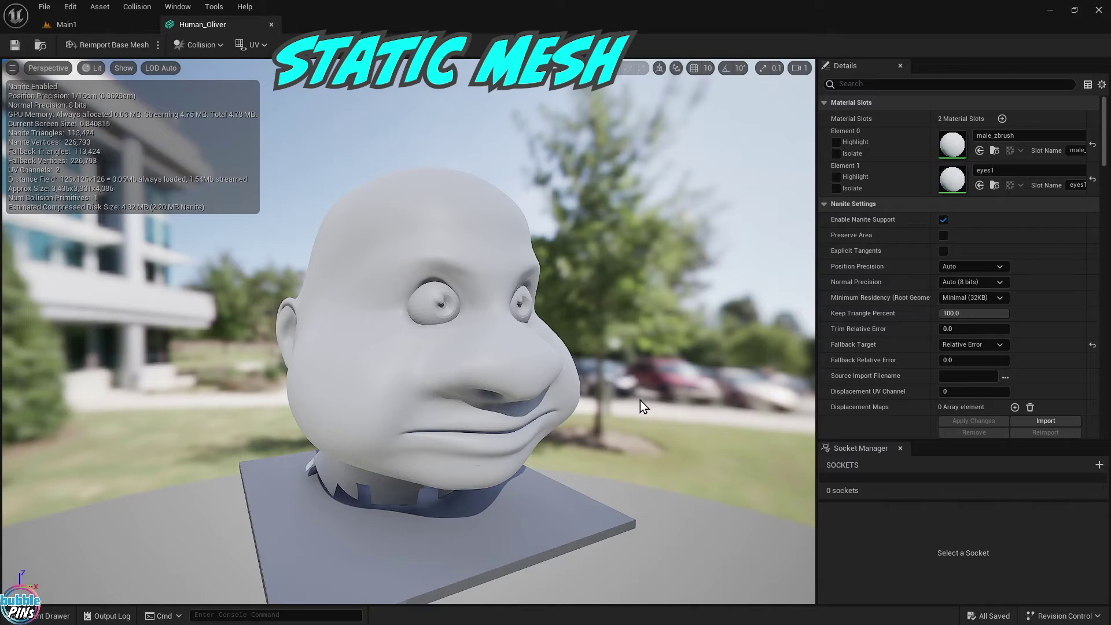
Create a MetaHuman Identity asset in the Stylized_Male folder and open it in its editor.
drag(640, 400, 504, 405)
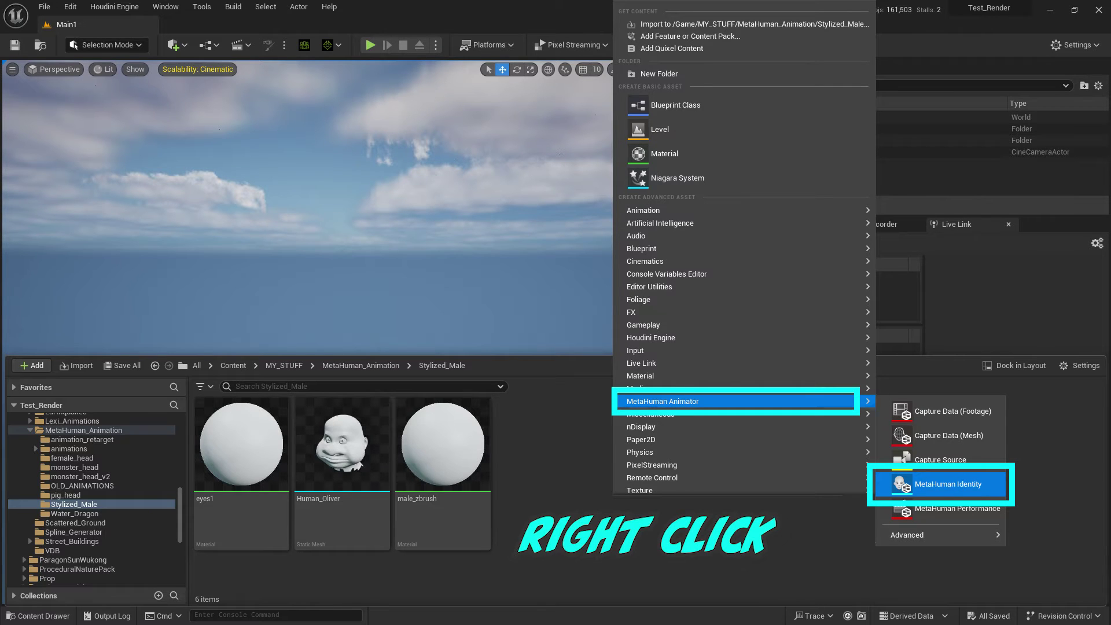
click(948, 484)
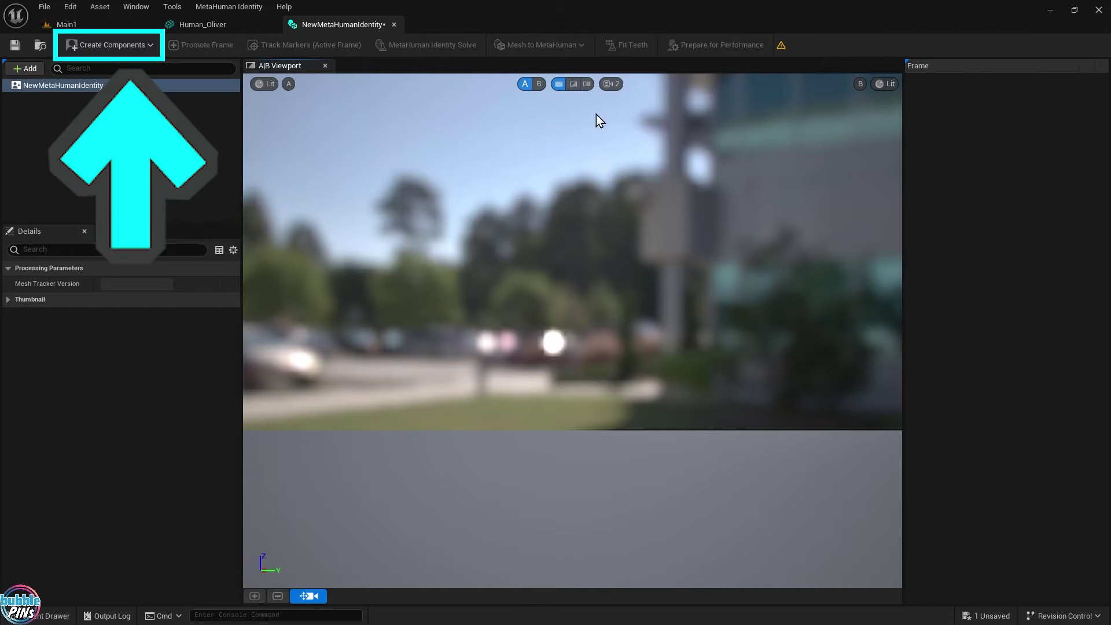
click(139, 112)
Create the new identity's components from the Human_Oliver static mesh.
click(126, 56)
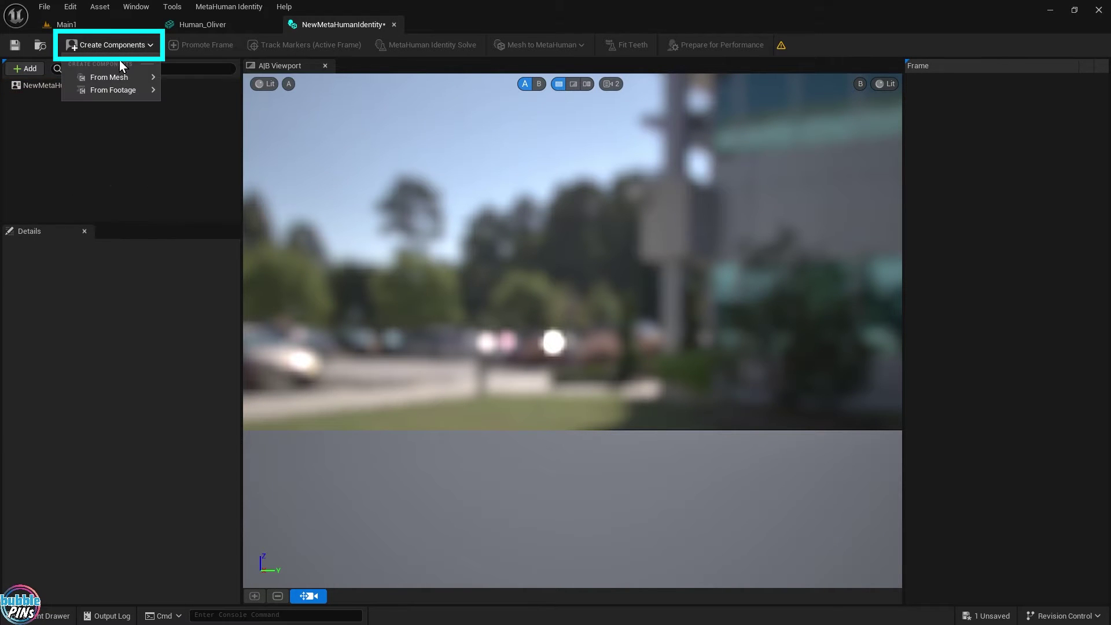
mouse_move(142, 77)
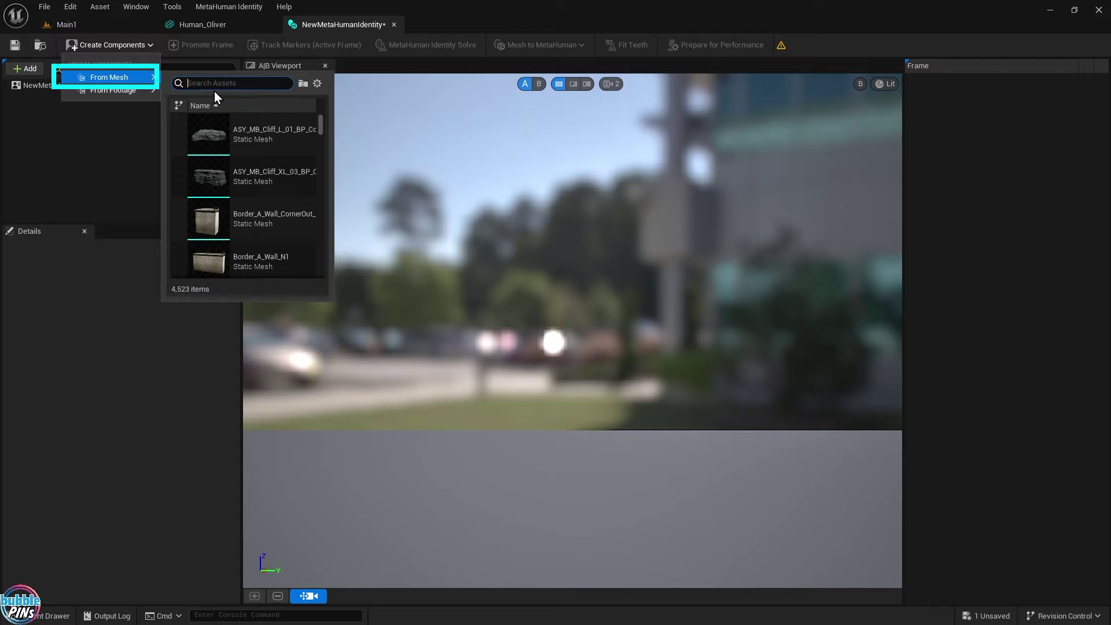
text(human_ol)
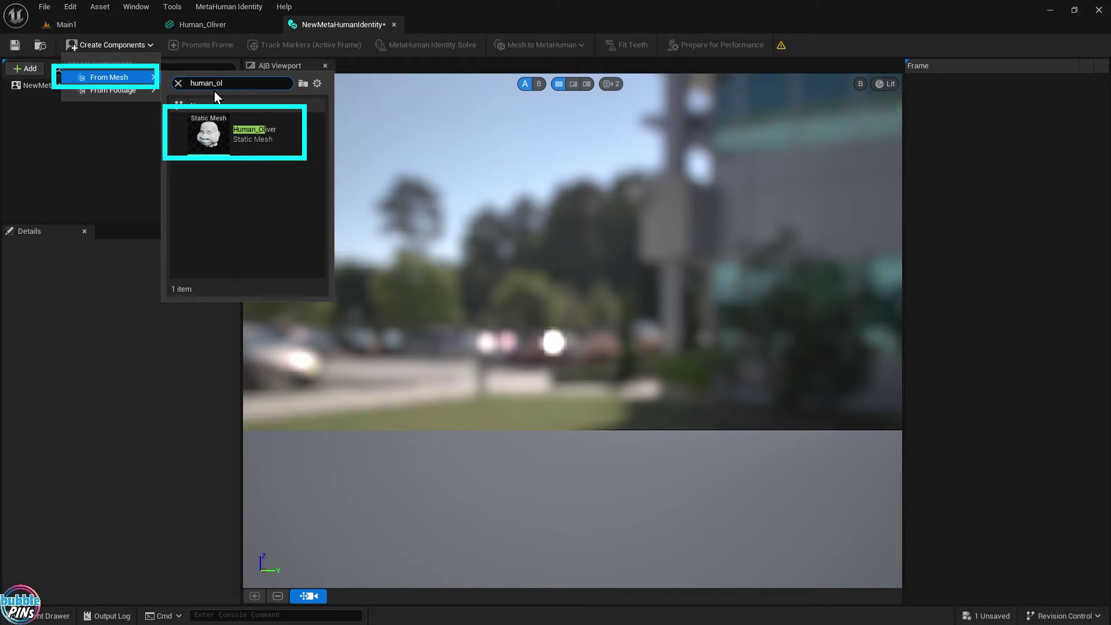
click(243, 132)
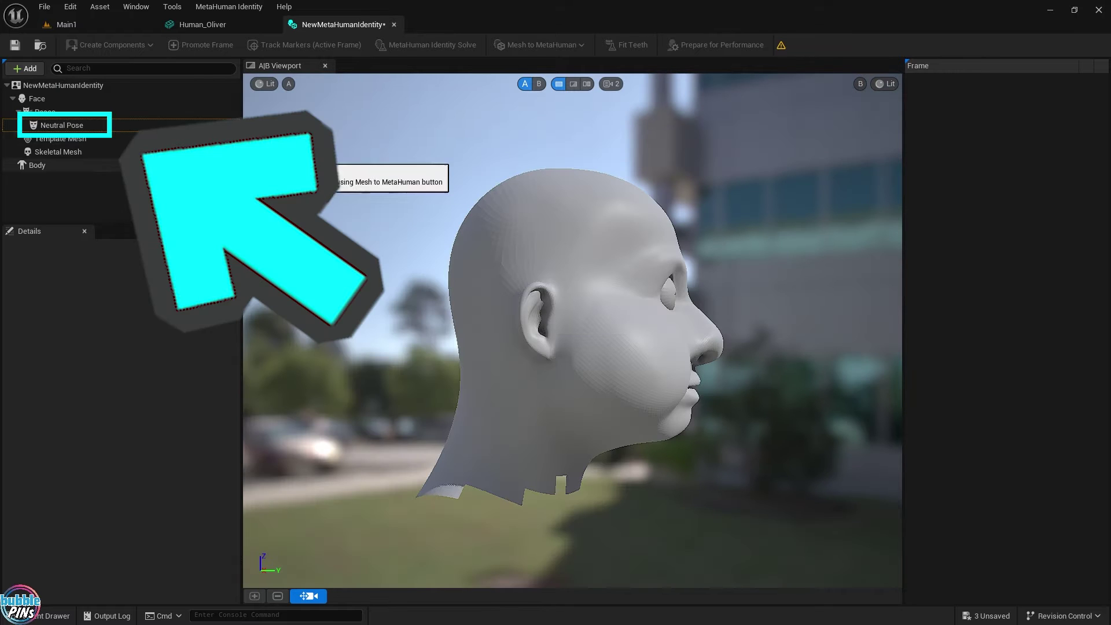
Frame the Human_Oliver head straight from the front in the Neutral Pose and promote that view as the front view frame.
click(88, 127)
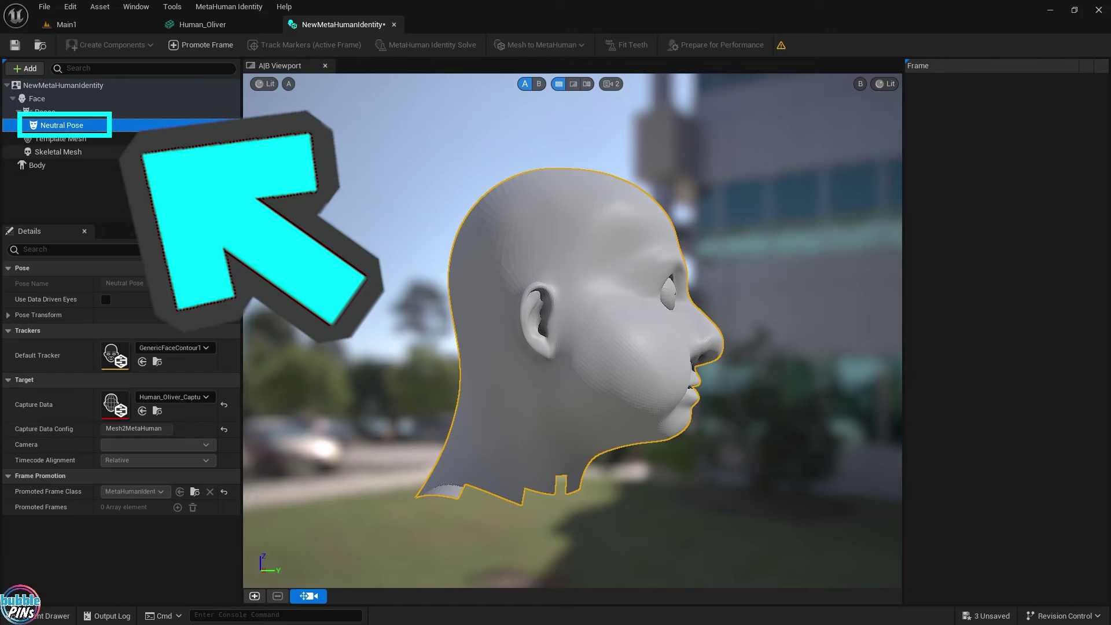
right_drag(475, 288, 424, 295)
right_drag(541, 278, 435, 272)
click(611, 85)
click(686, 129)
key(w)
key(w)
key(a)
key(w)
drag(438, 529, 405, 550)
click(611, 84)
drag(685, 129, 634, 128)
mouse_move(566, 234)
right_down()
mouse_move(587, 234)
mouse_move(562, 235)
mouse_move(578, 235)
right_up()
key(a)
key(a)
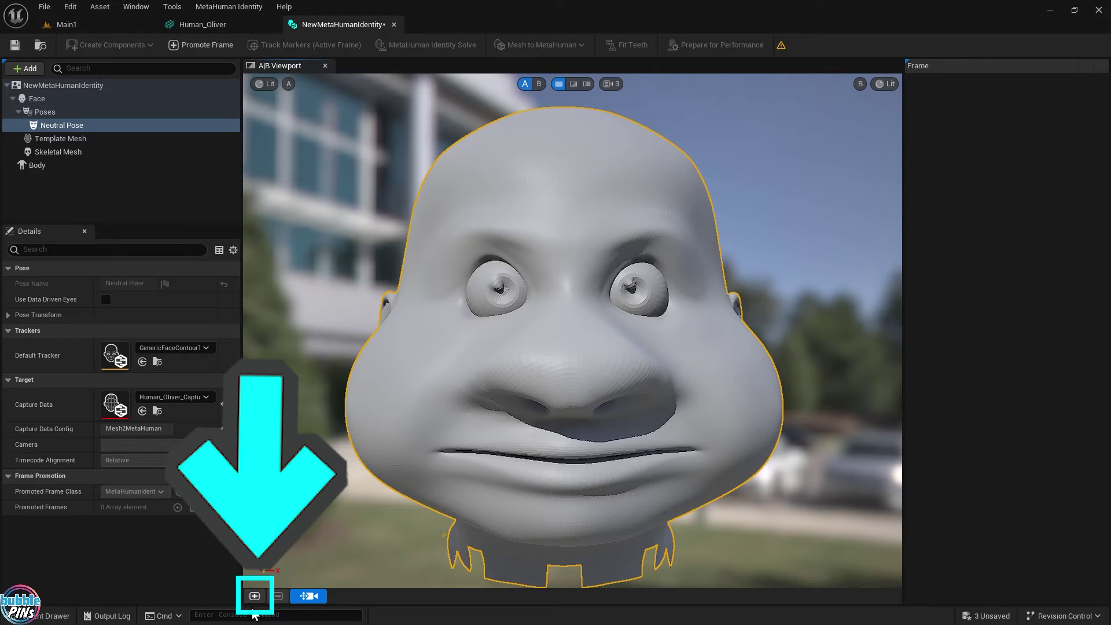
click(255, 599)
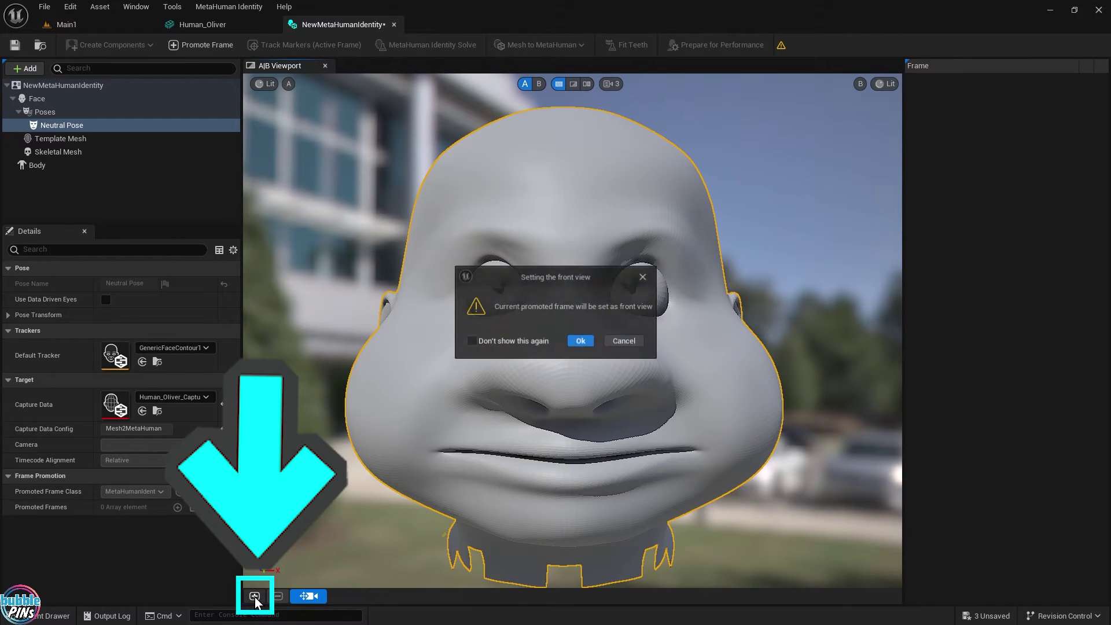
click(581, 341)
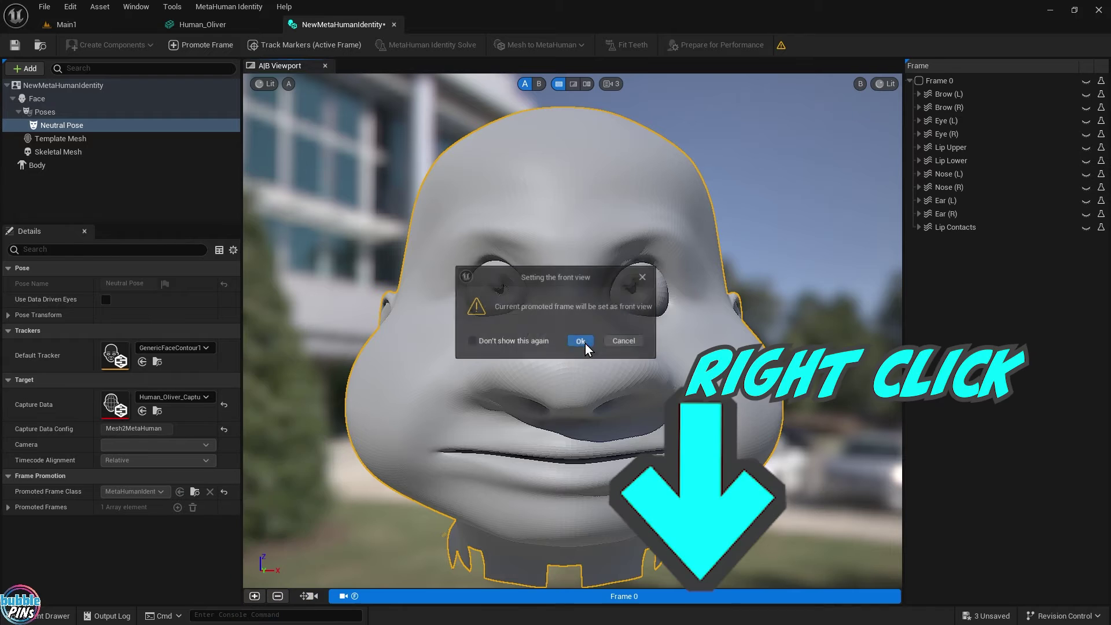
Track the markers on the active frame, and move the misplaced eye contour points onto the edges of the sculpted eyelids.
right_click(603, 597)
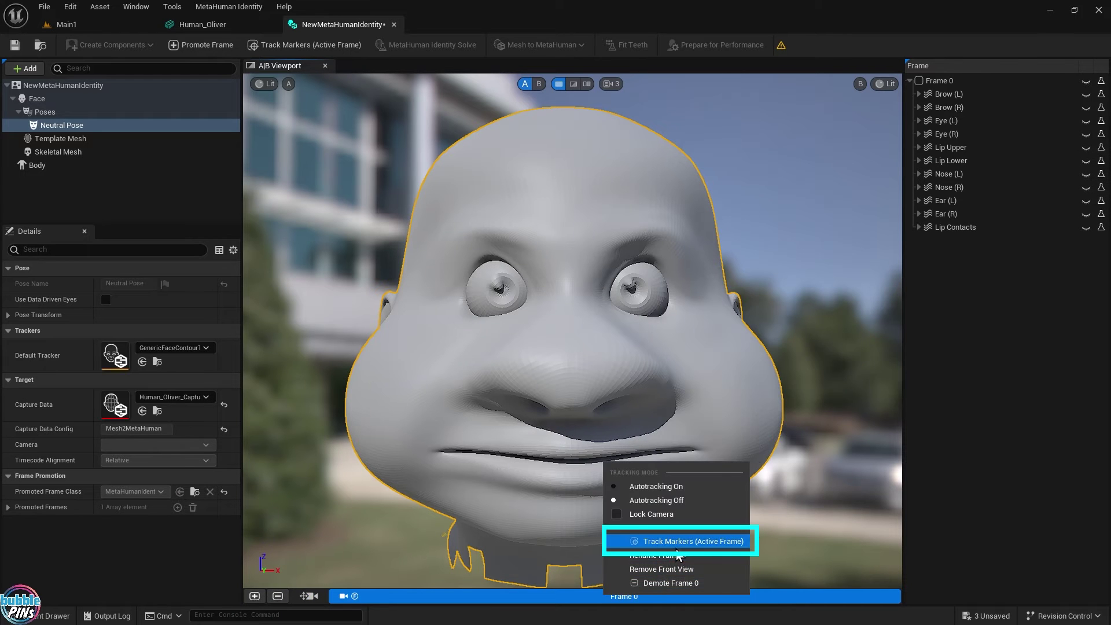
click(676, 548)
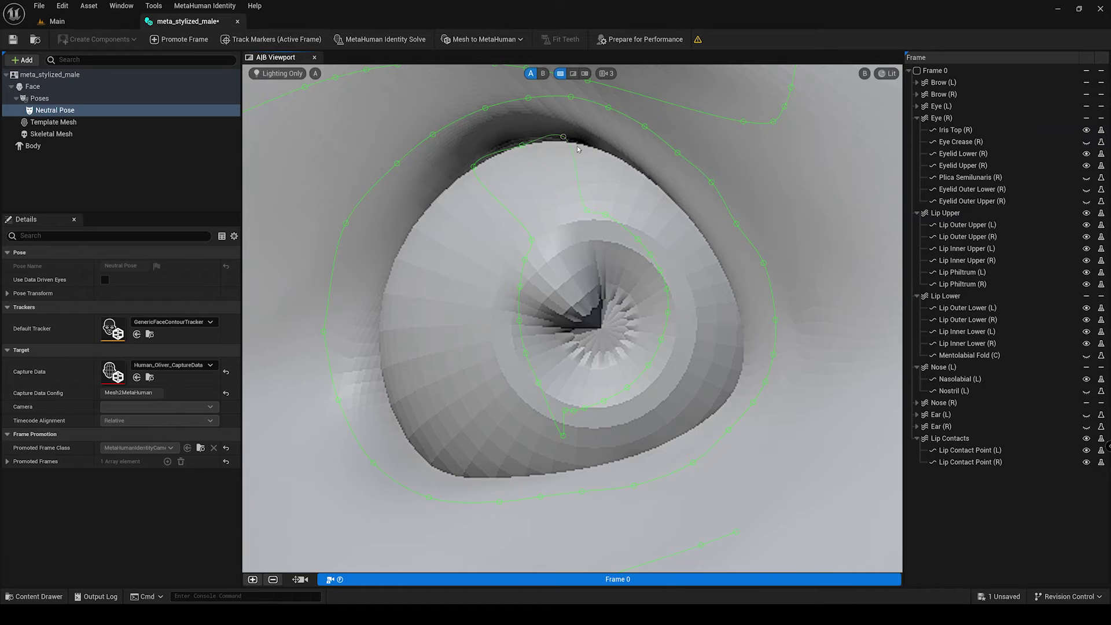
drag(587, 210, 623, 158)
drag(606, 215, 666, 194)
drag(638, 238, 696, 220)
drag(651, 254, 736, 288)
drag(667, 289, 746, 339)
drag(669, 313, 717, 410)
drag(661, 339, 676, 437)
drag(649, 365, 637, 455)
drag(628, 389, 608, 465)
drag(533, 240, 432, 224)
drag(539, 388, 582, 466)
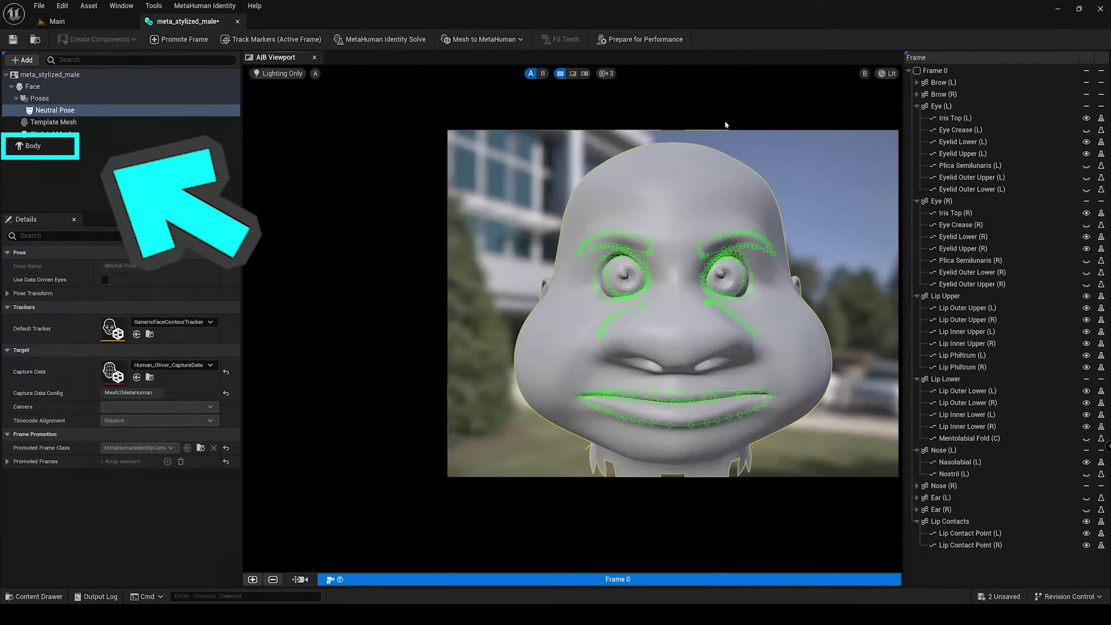
Assign the heavyset male body type to the identity's Body, and run the MetaHuman Identity Solve.
click(35, 146)
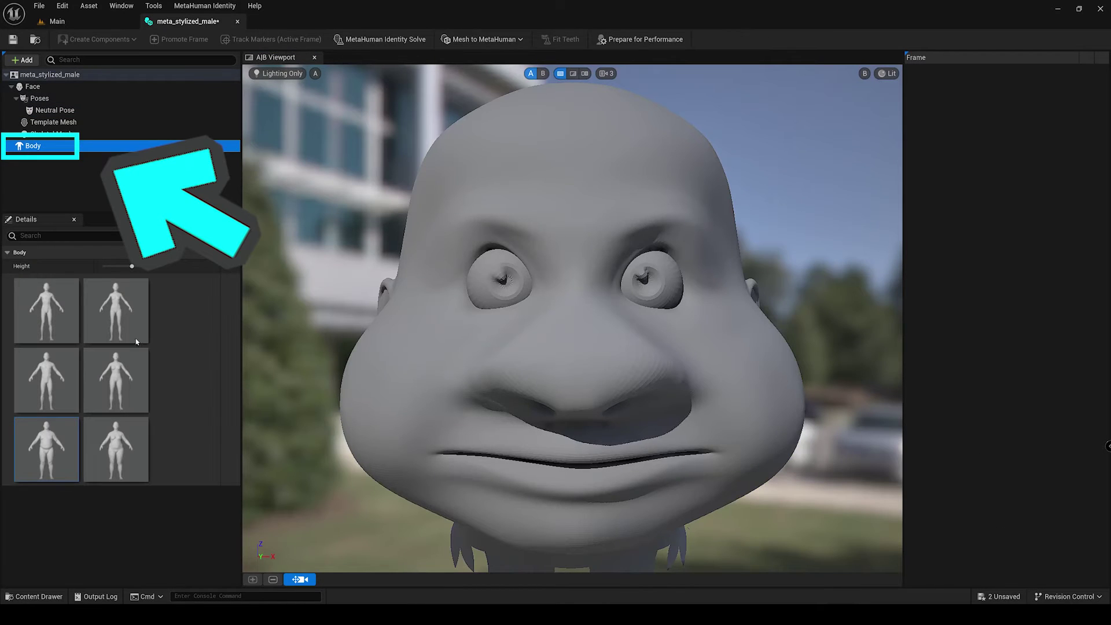
click(55, 467)
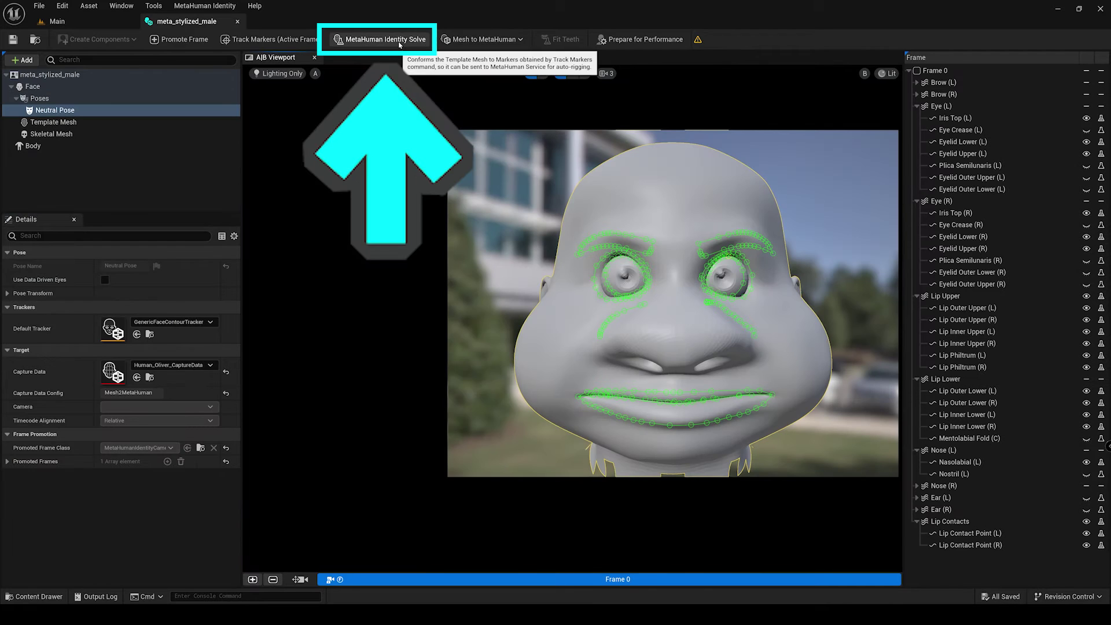
click(400, 43)
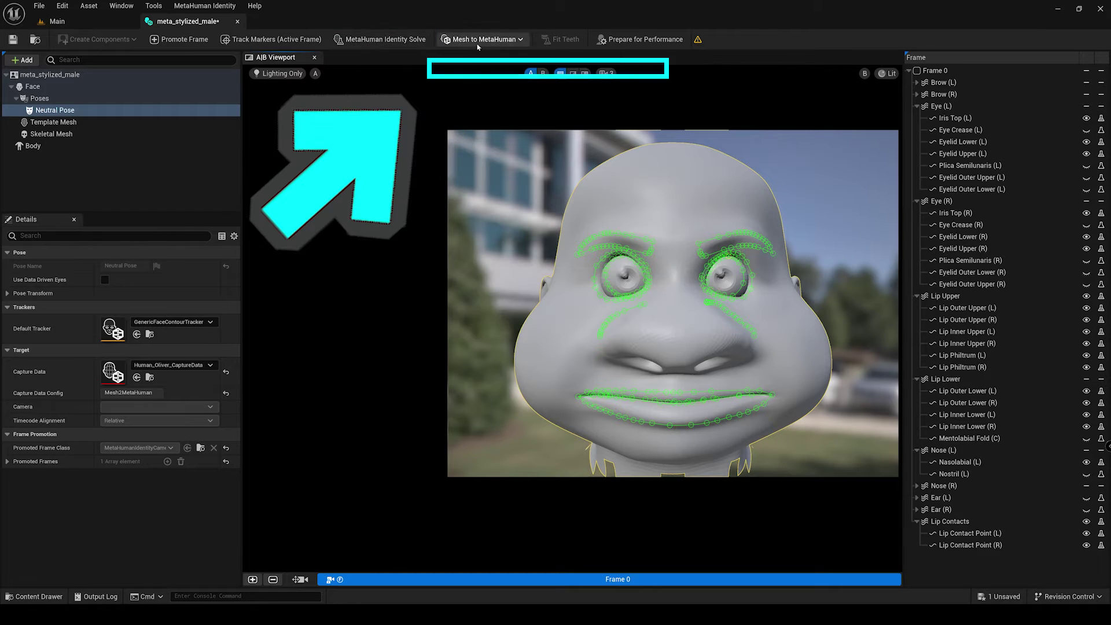
Auto-rig the meta_stylized_male identity as Skeletal Mesh + Full MetaHuman and acknowledge the completion notice.
click(495, 41)
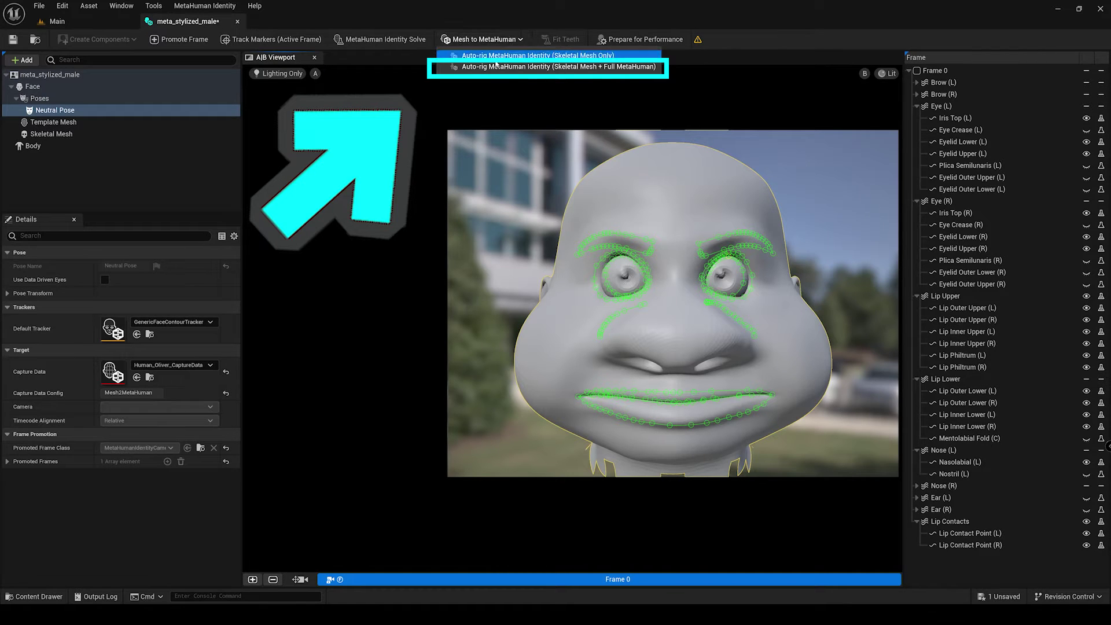
click(497, 67)
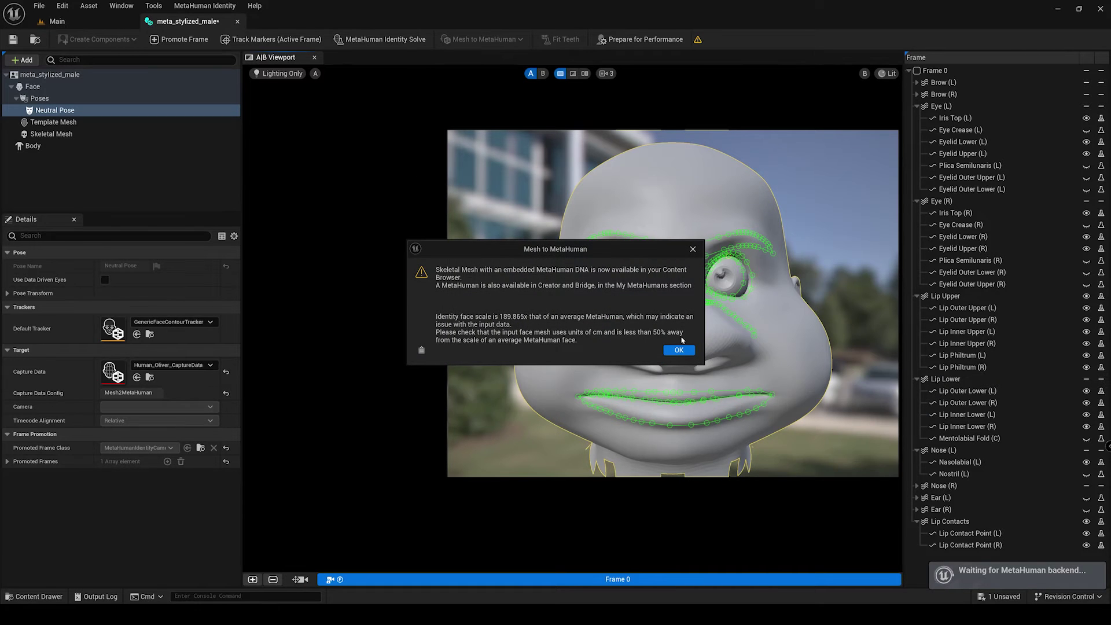
click(680, 350)
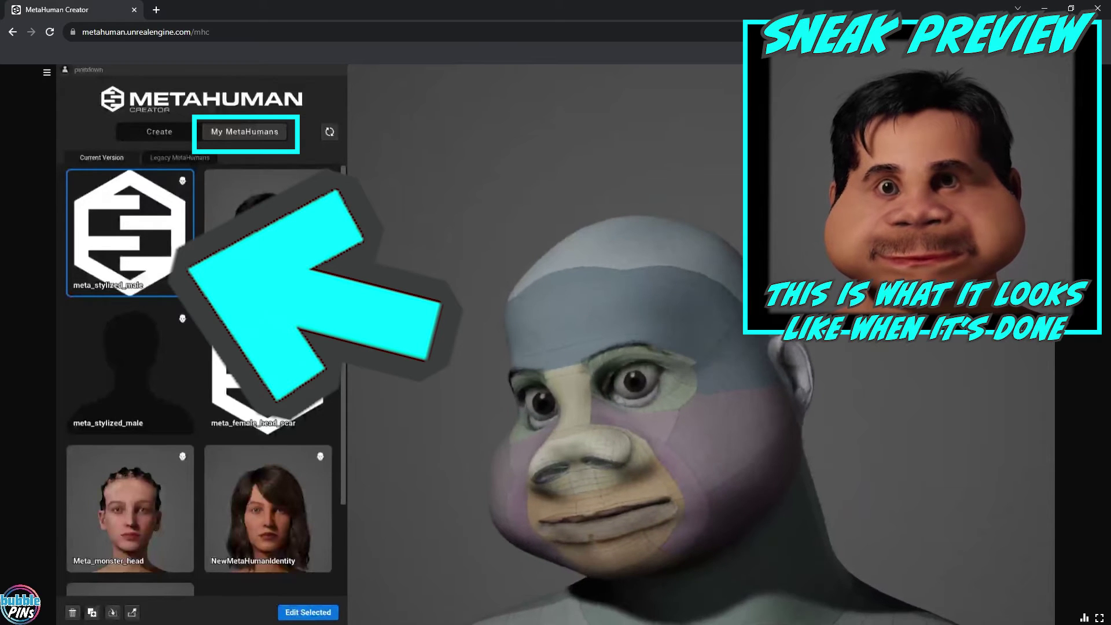
Switch to MetaHuman Creator, open the unfinished meta_stylized_male for editing, and bring up its Custom Mesh and Blend face settings.
click(268, 232)
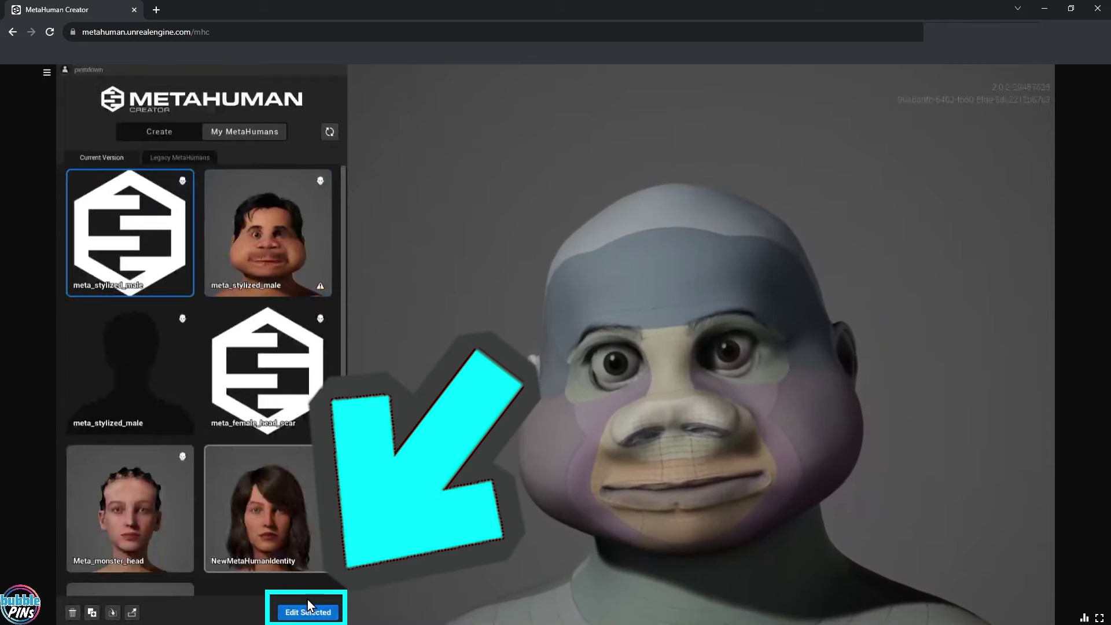
click(308, 611)
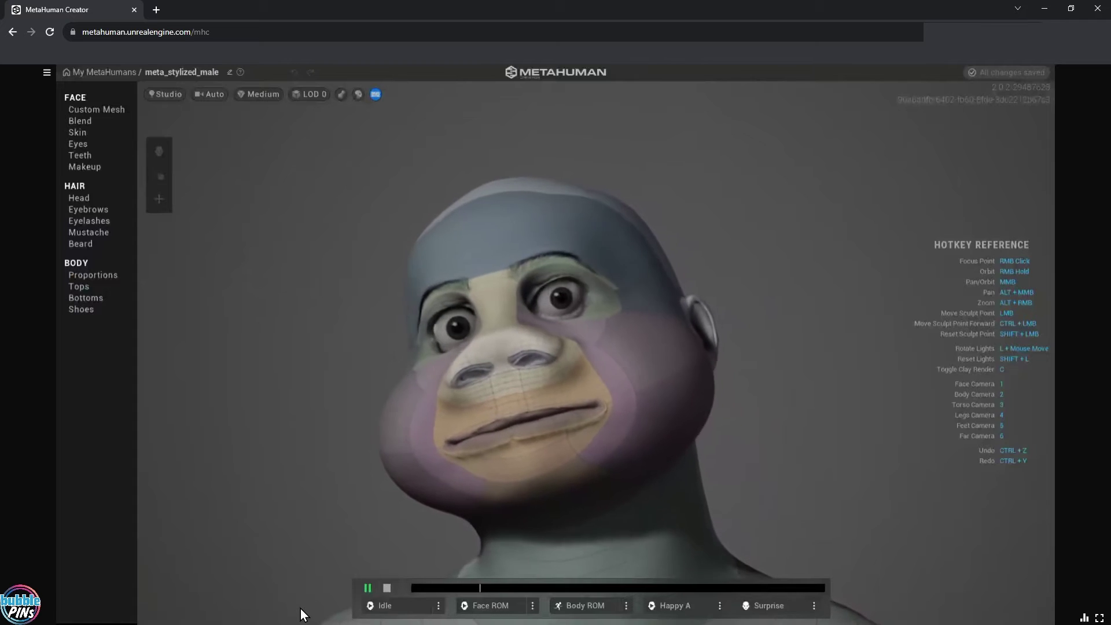
click(96, 110)
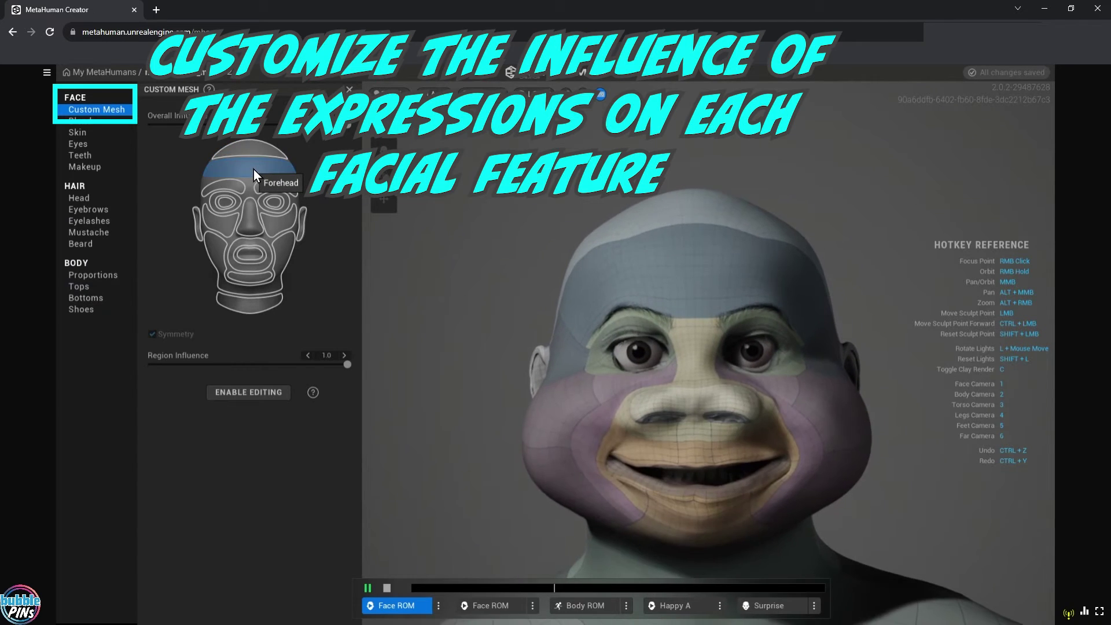
click(87, 121)
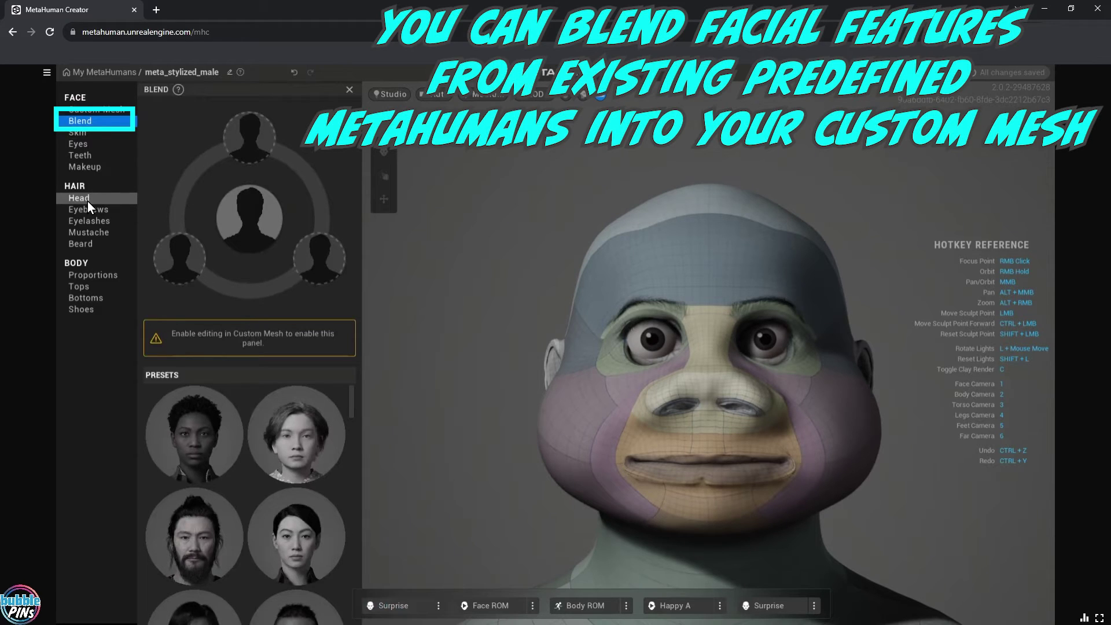
Assign a skin texture to the meta_stylized_male face and adjust the skin's contrast.
click(87, 133)
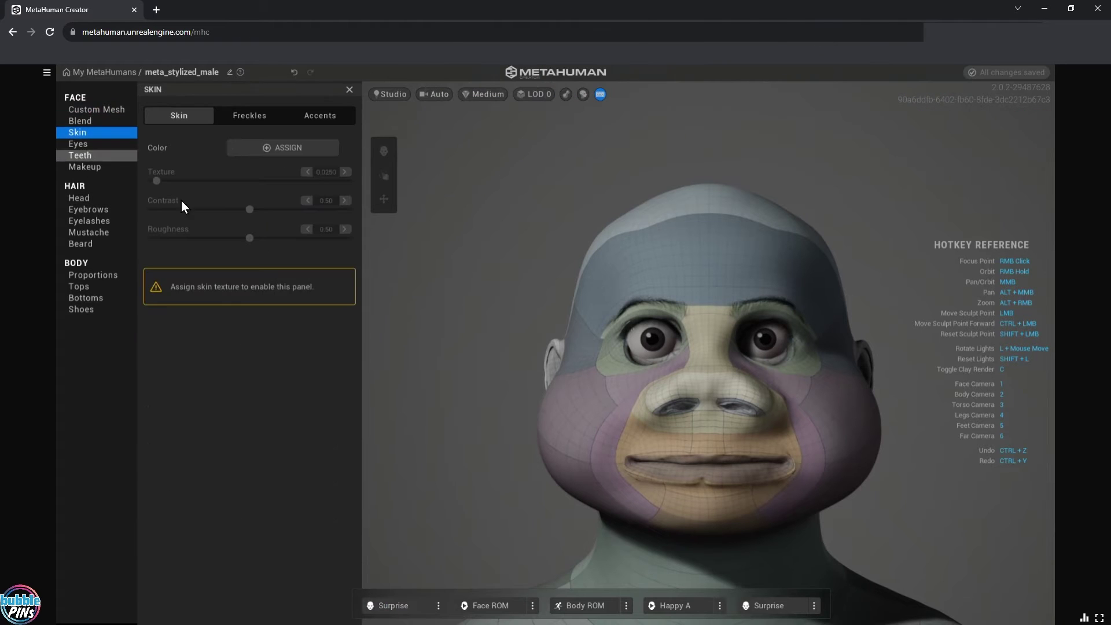
click(282, 148)
click(351, 201)
drag(308, 201, 346, 203)
Give the face the third freckle pattern with strength 0.18 and saturation 0.26, comparing it with the densest pattern.
click(250, 115)
click(257, 299)
click(318, 287)
drag(177, 182, 202, 181)
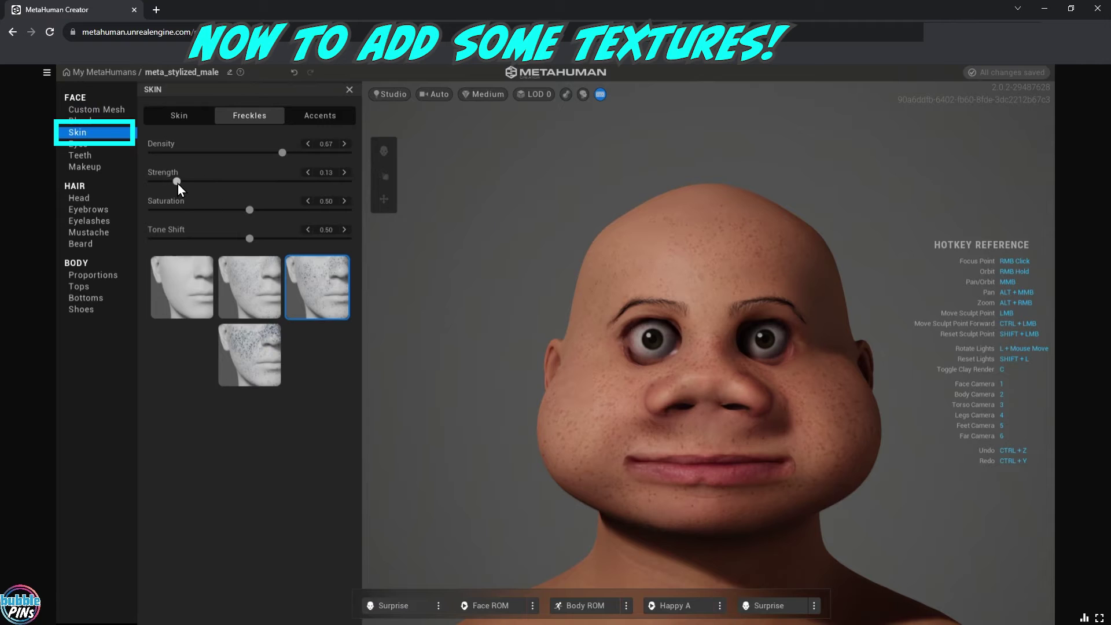
drag(251, 209, 188, 187)
click(202, 184)
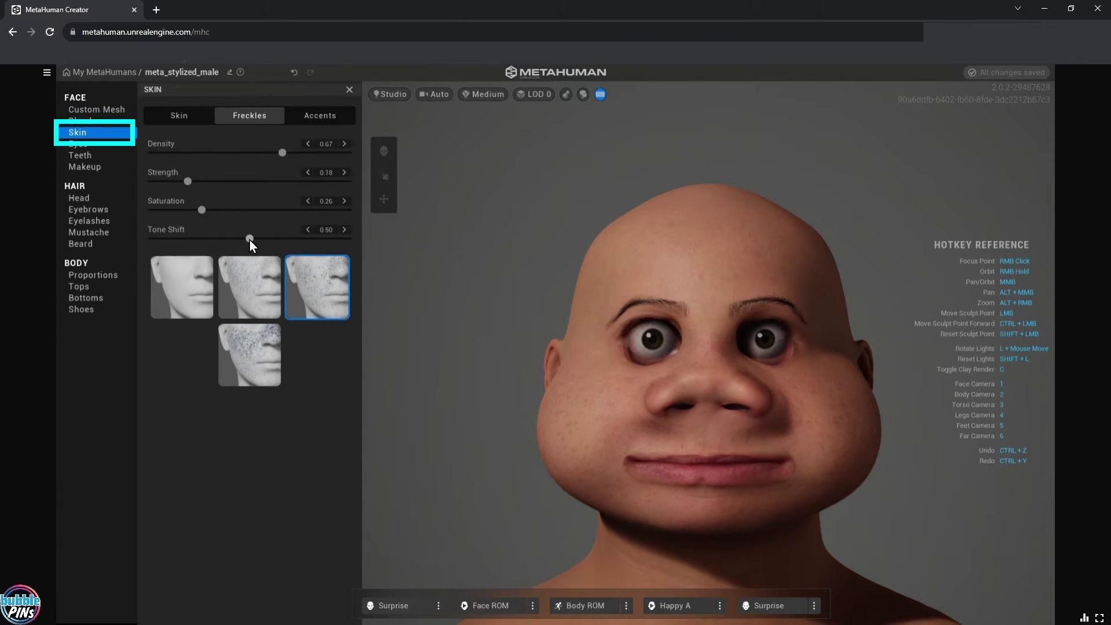
click(255, 365)
click(335, 289)
click(265, 342)
click(305, 315)
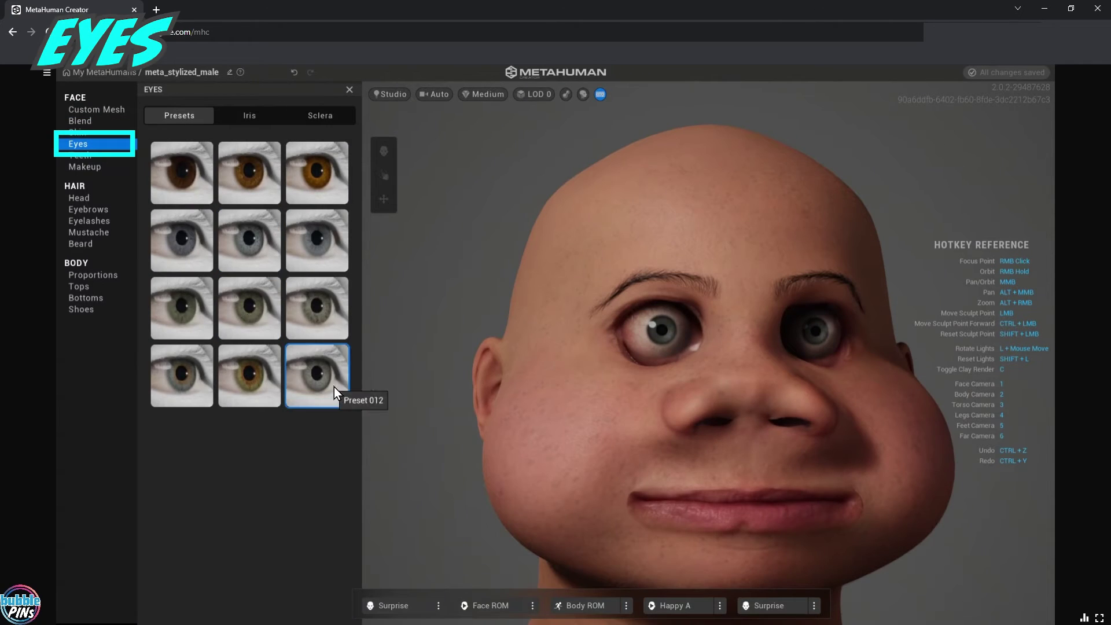
Apply the dark brown eye preset and adjust the Narrowness of the teeth.
click(209, 188)
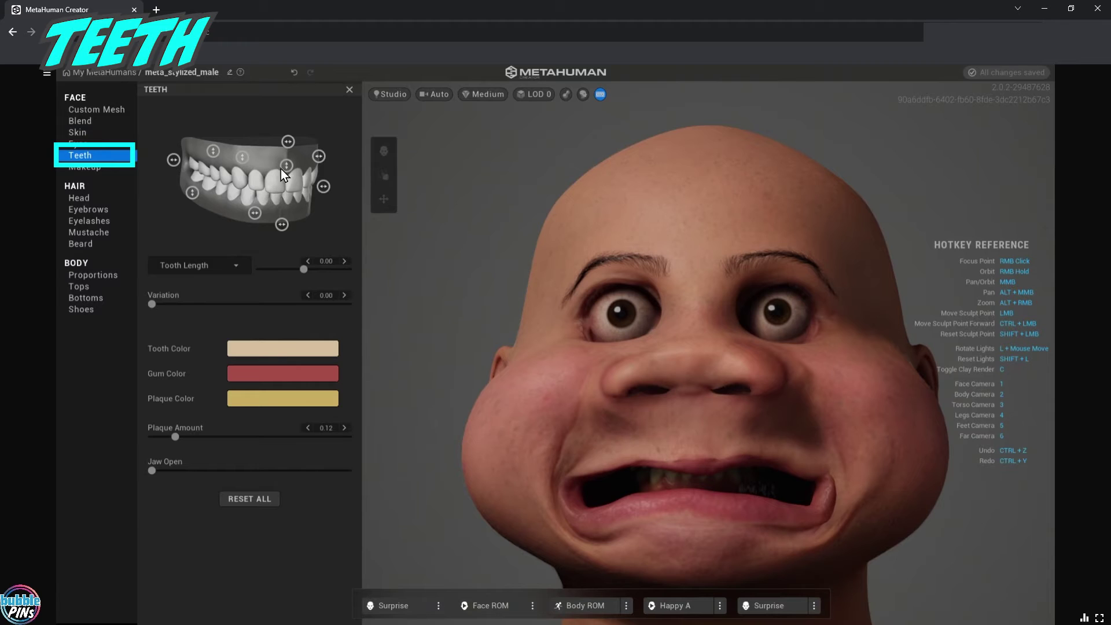
click(172, 158)
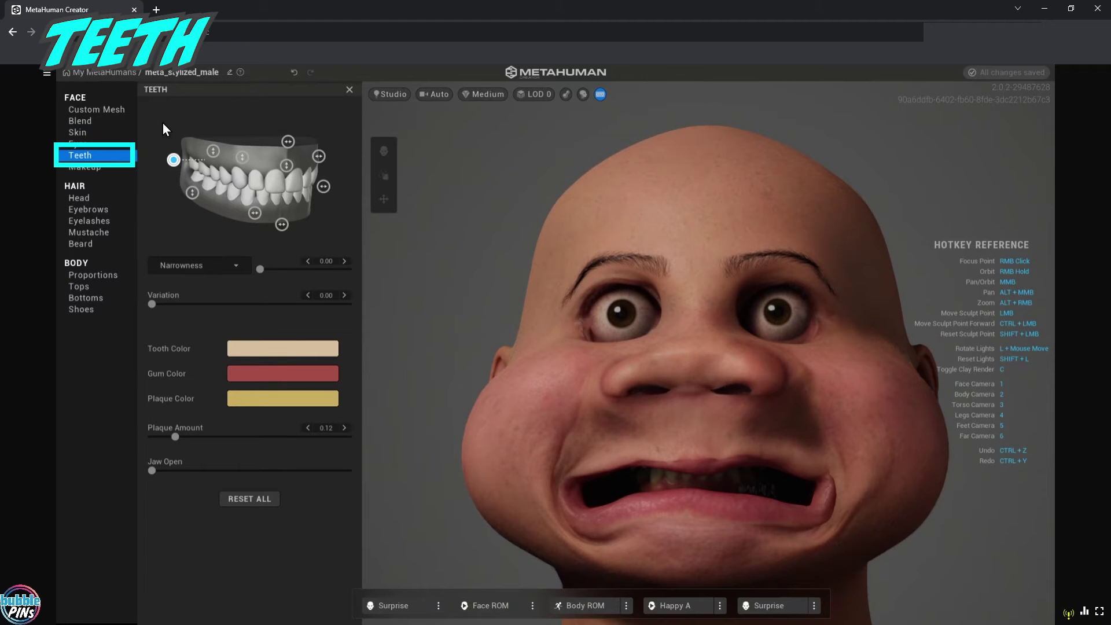
drag(167, 119, 194, 105)
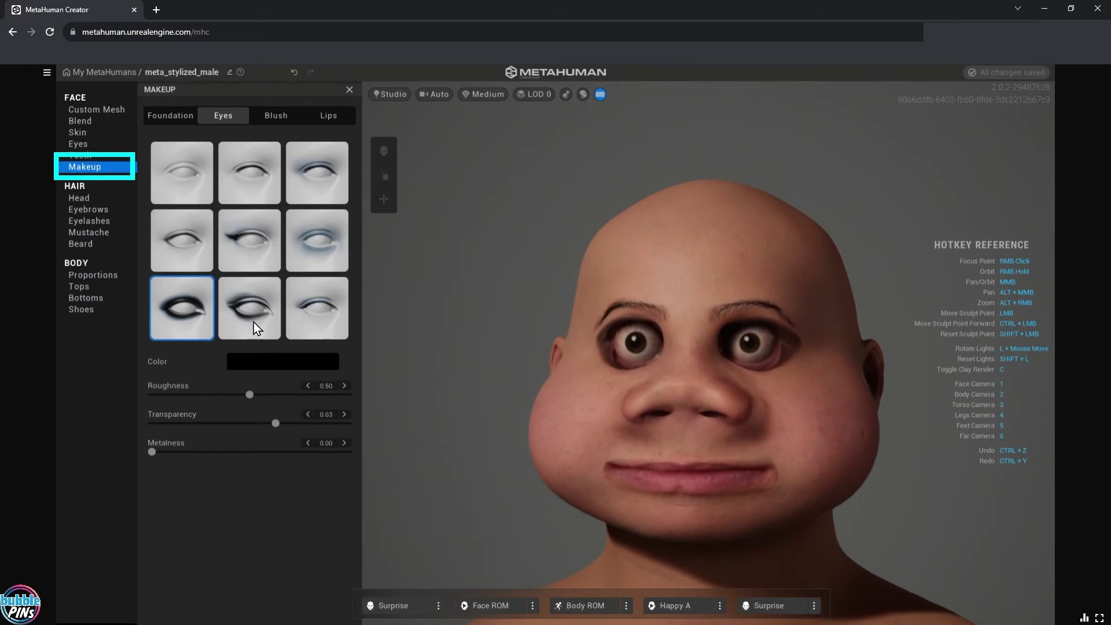
Apply the last eye makeup style and give the head the large curly Afro hairstyle.
click(302, 308)
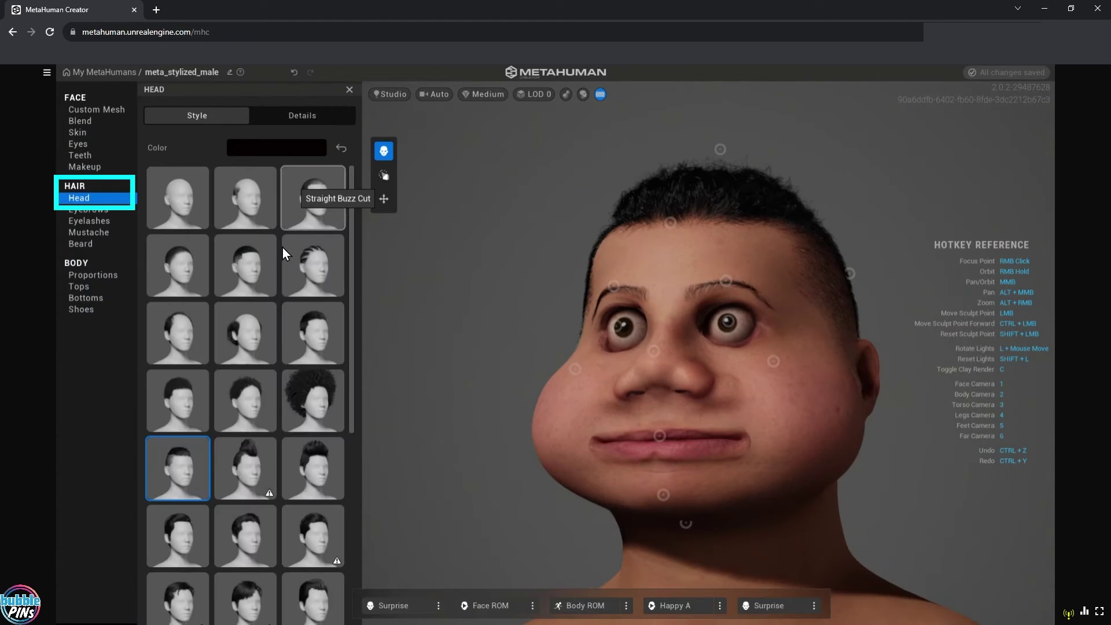
click(312, 400)
Go through the eyebrow and eyelash options, compare mustache styles, and apply the third mustache in the second row.
click(85, 210)
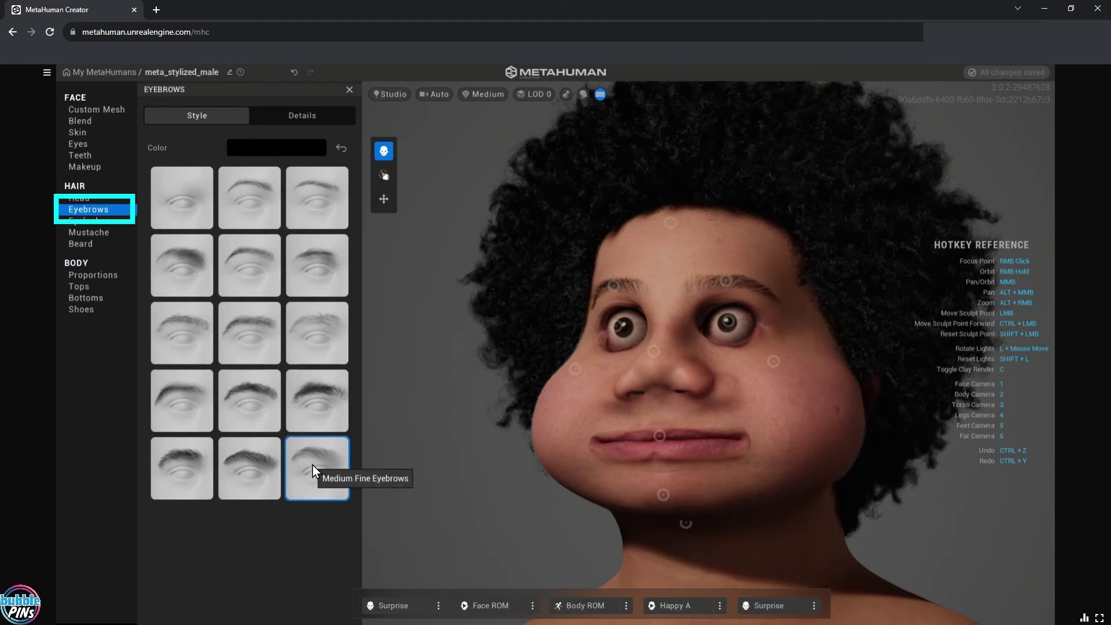
click(98, 223)
click(99, 234)
click(324, 333)
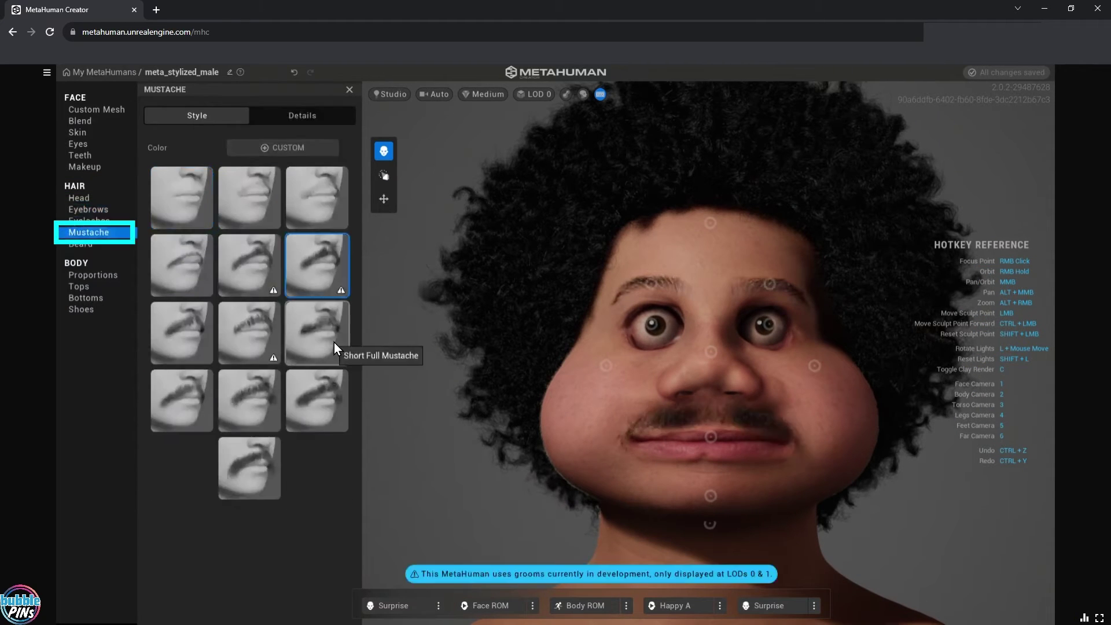
click(248, 400)
click(306, 265)
Compare beard styles and give the character the first beard in the third row.
click(96, 245)
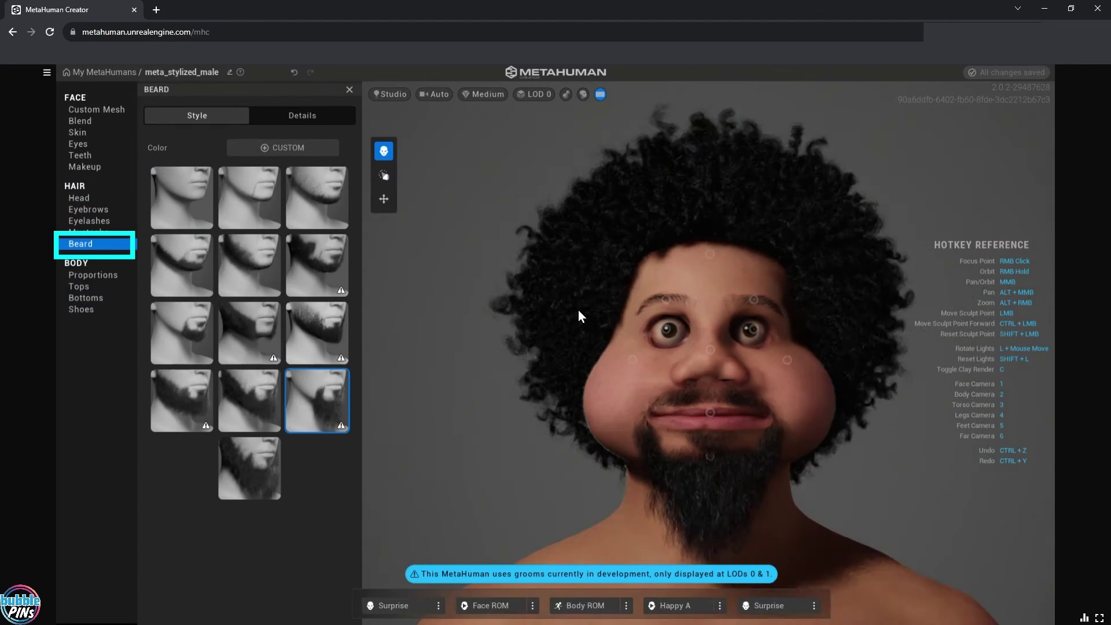
click(340, 195)
click(179, 337)
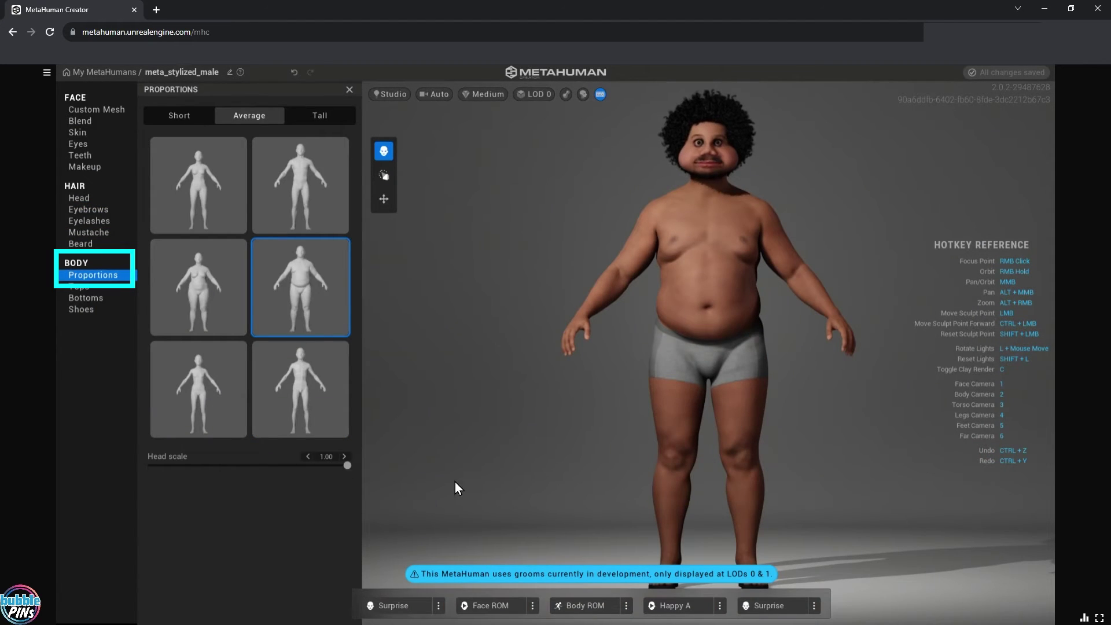
Try the sweater on the character, and dress him in the hoodie instead.
click(90, 287)
click(317, 282)
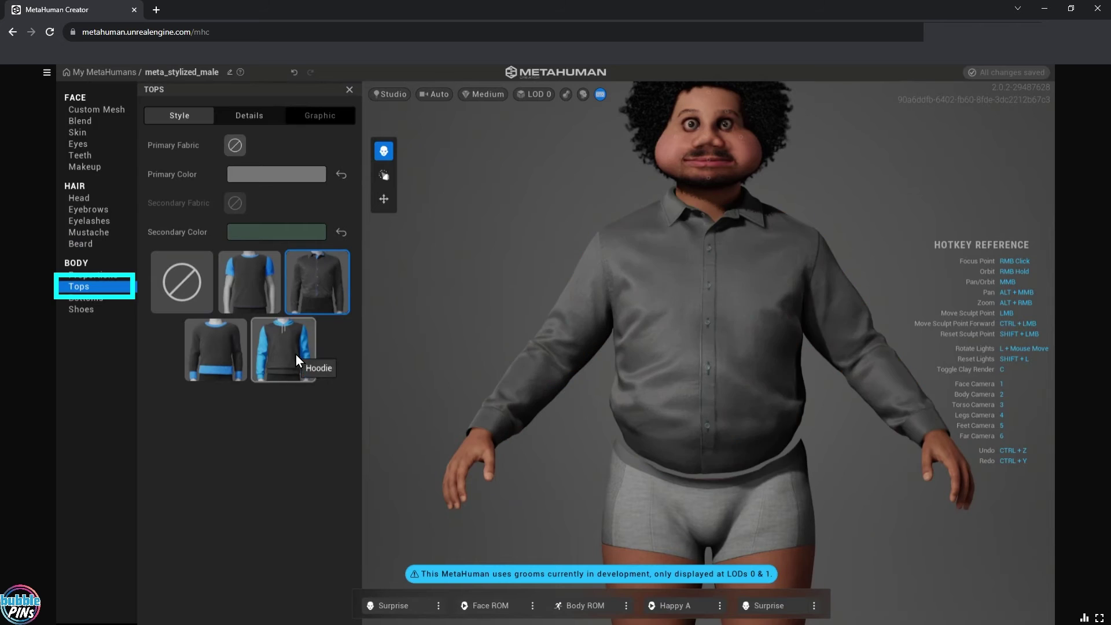
click(223, 348)
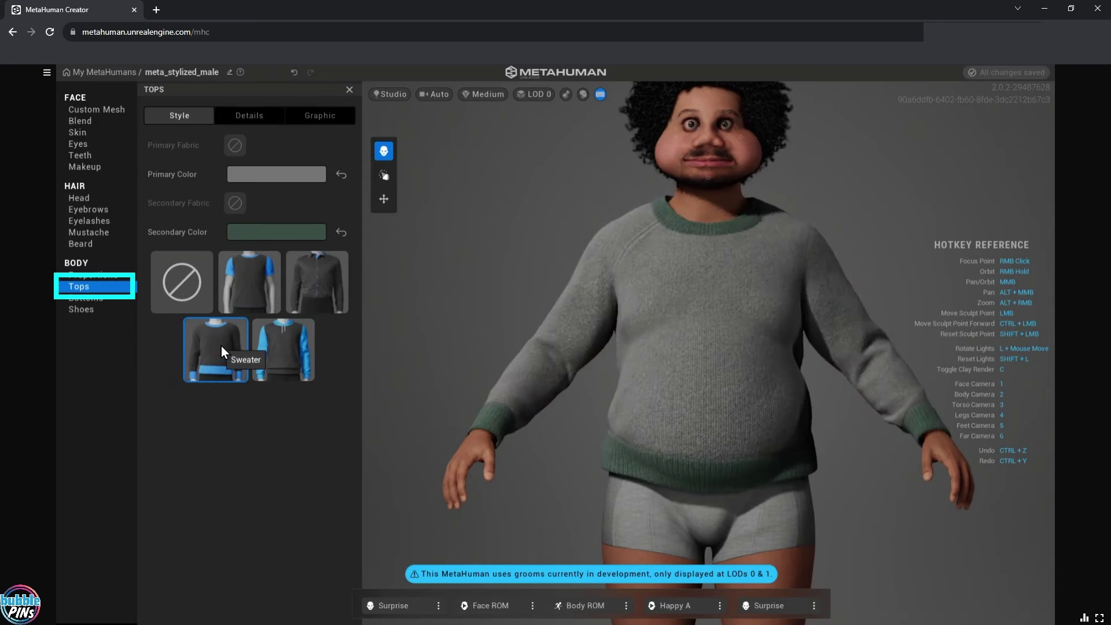
click(283, 349)
Color the hoodie with black as the primary color and teal as the secondary color.
click(276, 174)
click(277, 232)
click(354, 323)
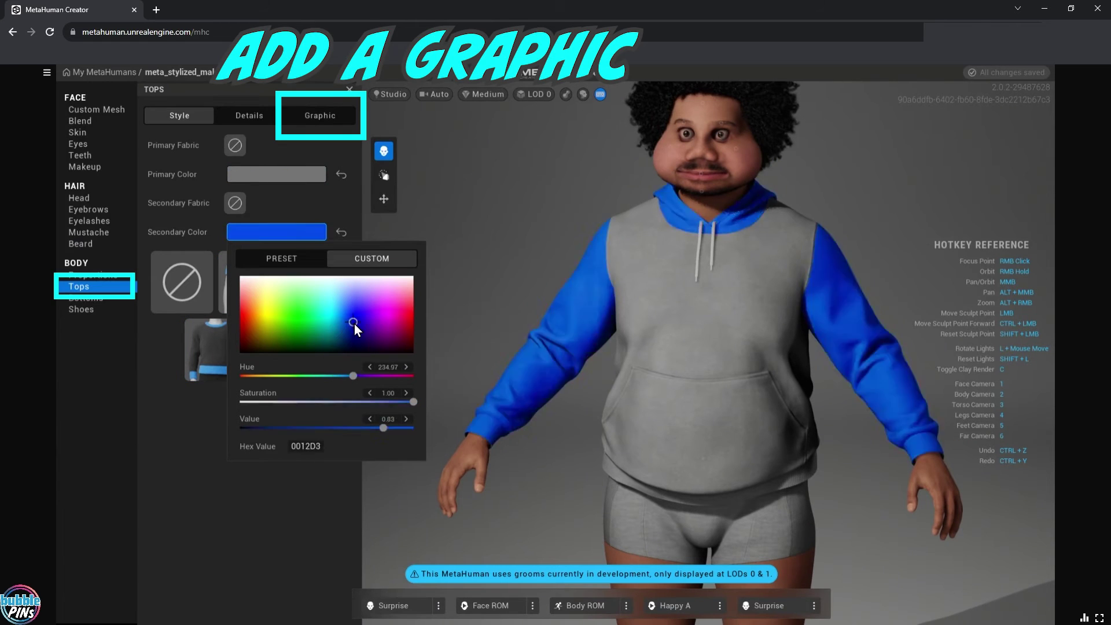
drag(355, 324, 287, 282)
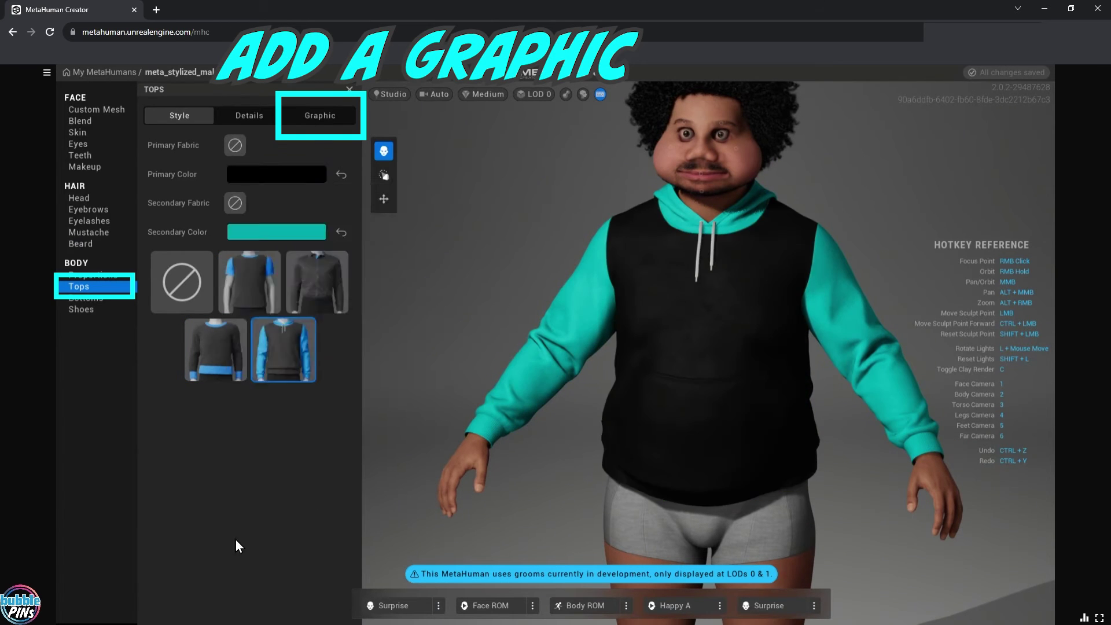
click(277, 174)
drag(242, 222, 244, 304)
Dress the character in the full-length jeans and the lace-up sneakers.
click(85, 297)
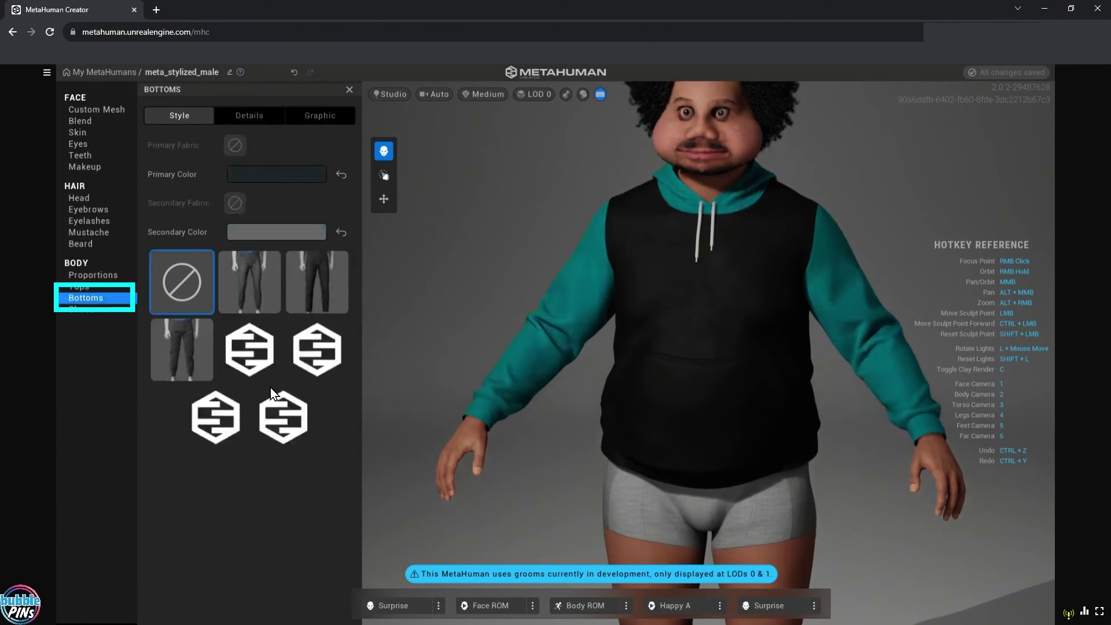
click(315, 285)
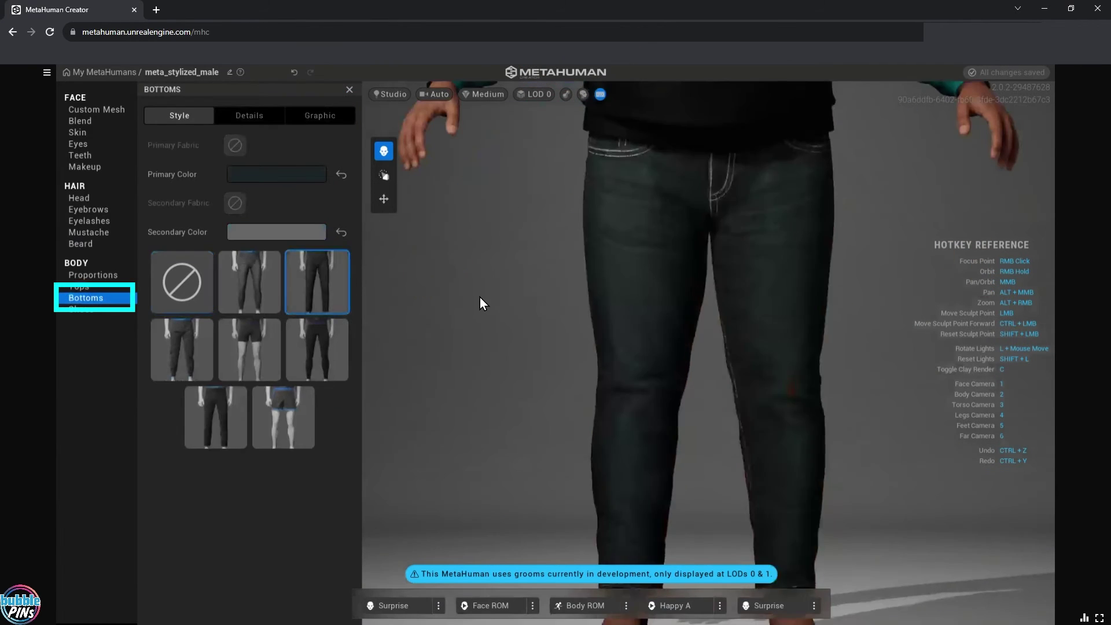
click(92, 310)
click(194, 348)
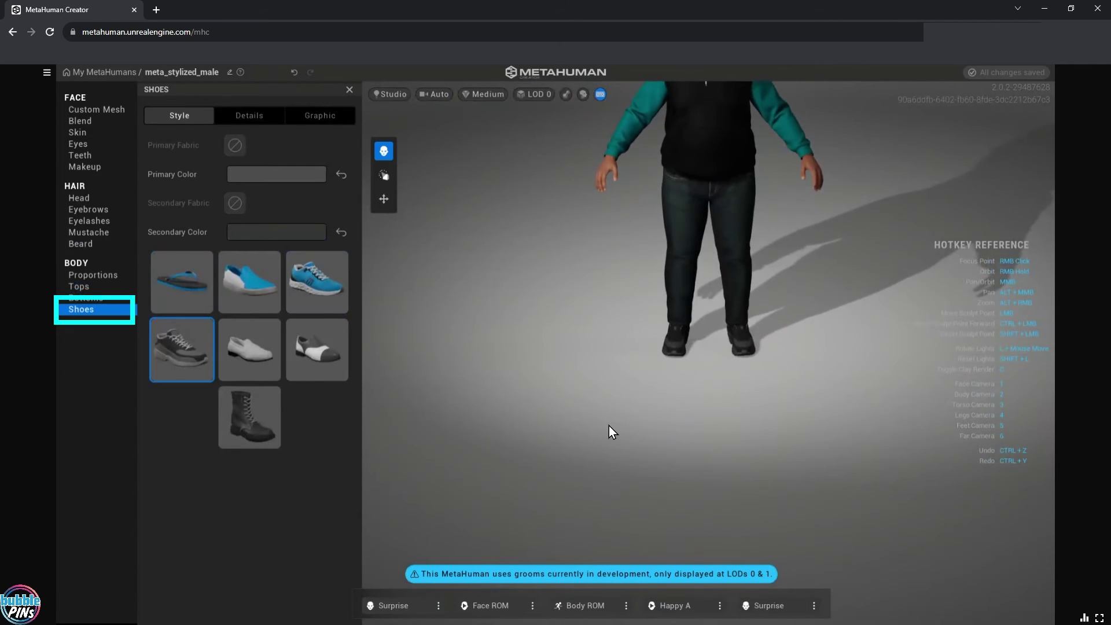
Adjust the primary and secondary colors of the sneakers.
click(242, 174)
drag(318, 240, 314, 243)
click(301, 232)
drag(279, 276, 271, 349)
click(421, 422)
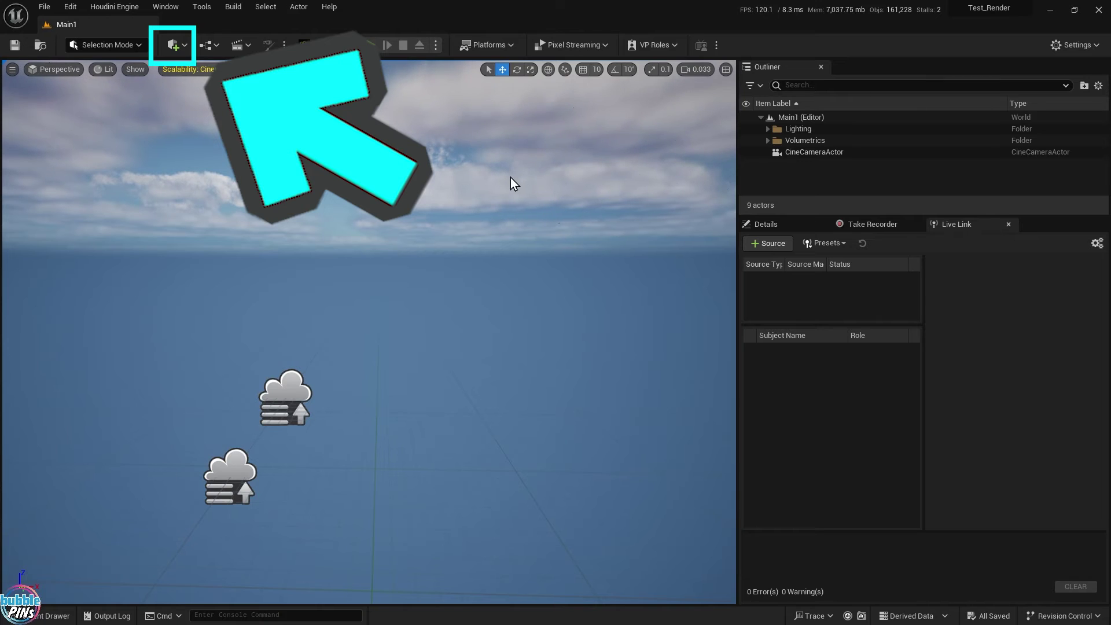
Switch to Unreal Engine, open Quixel Bridge at My MetaHumans, and enlarge its area above the viewport.
click(183, 49)
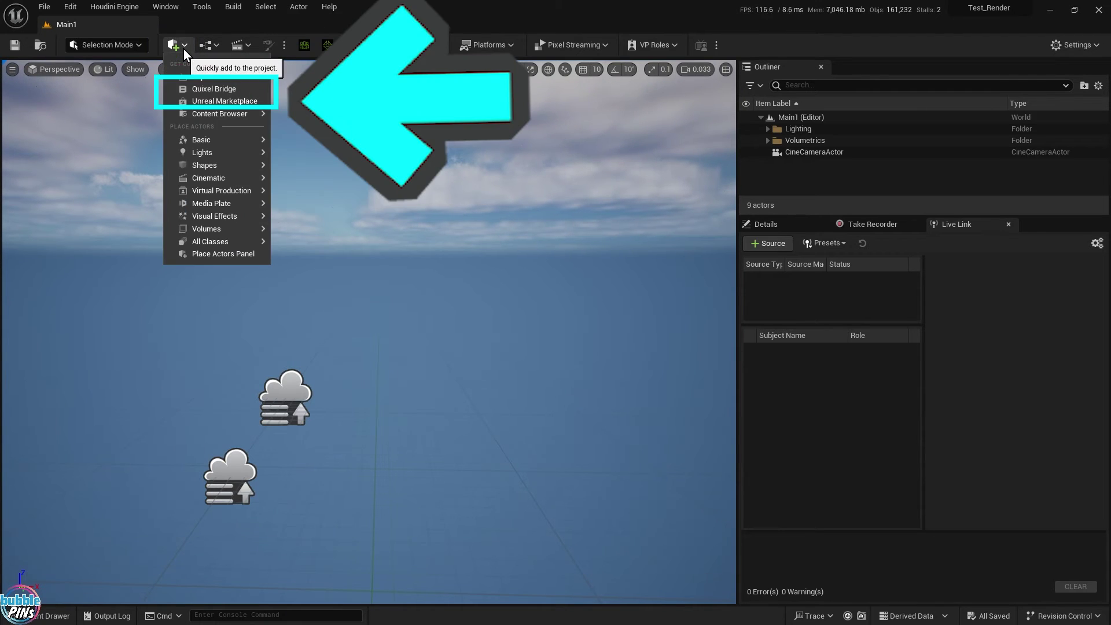
click(213, 90)
mouse_move(36, 113)
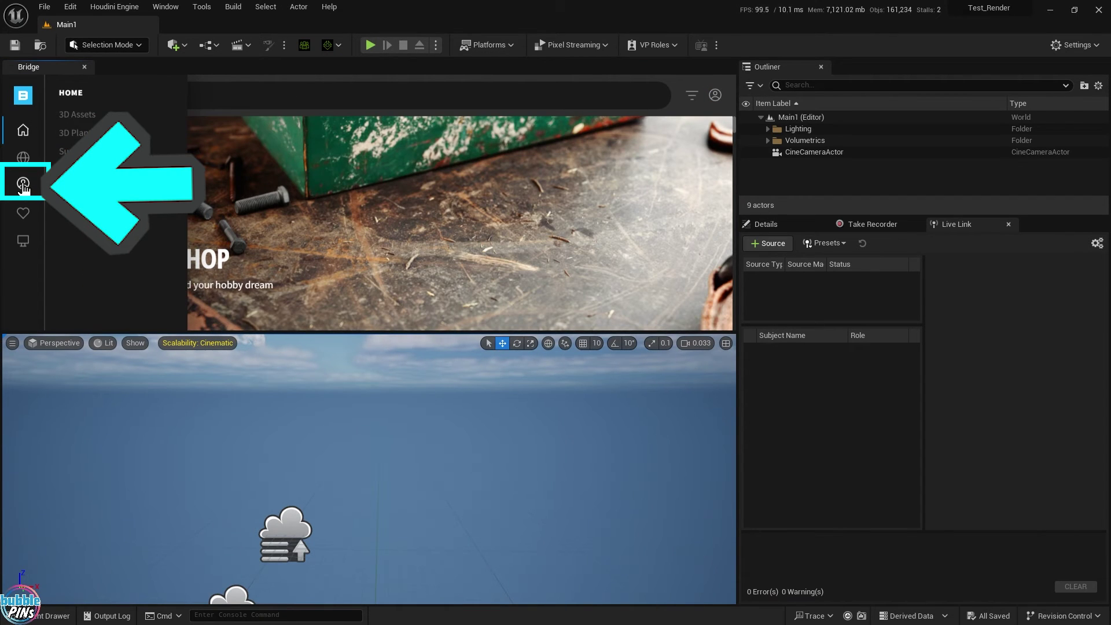
click(24, 185)
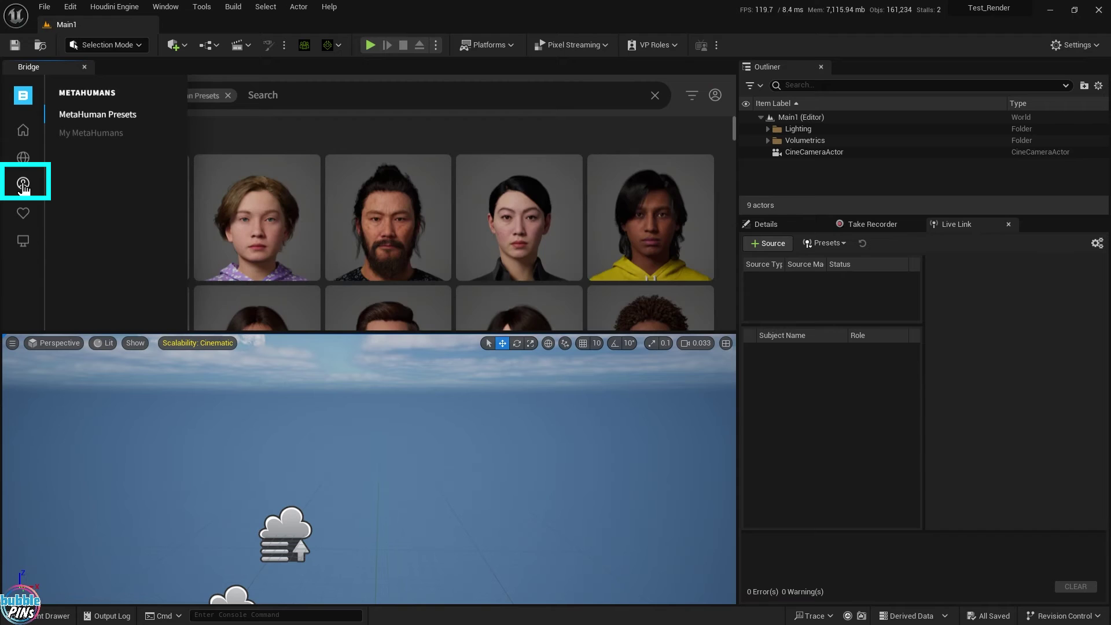
click(105, 140)
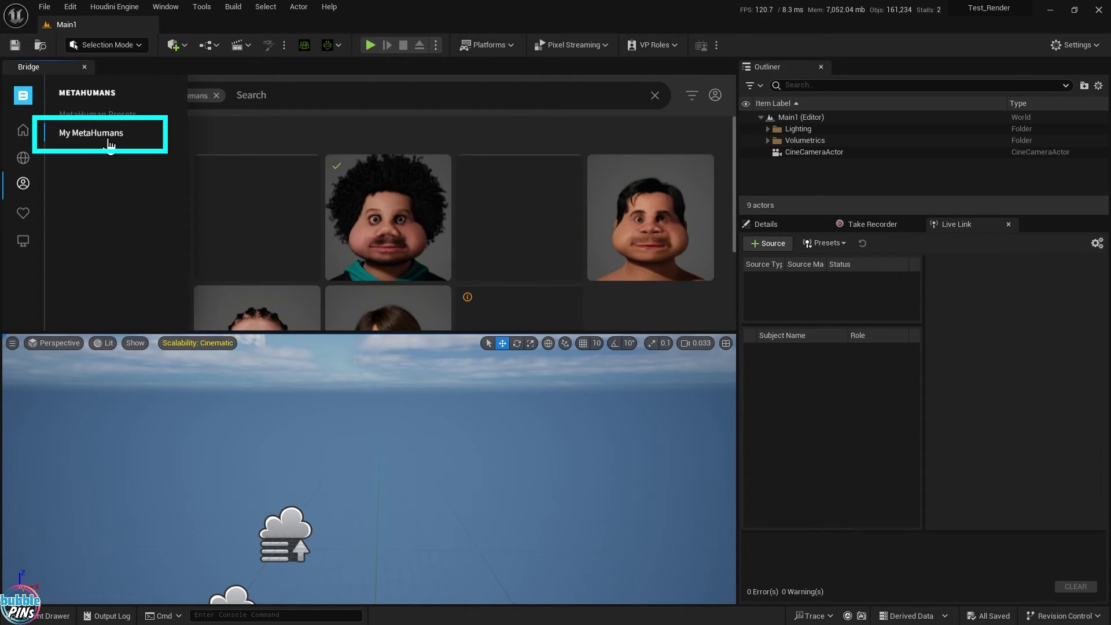
drag(407, 331, 405, 376)
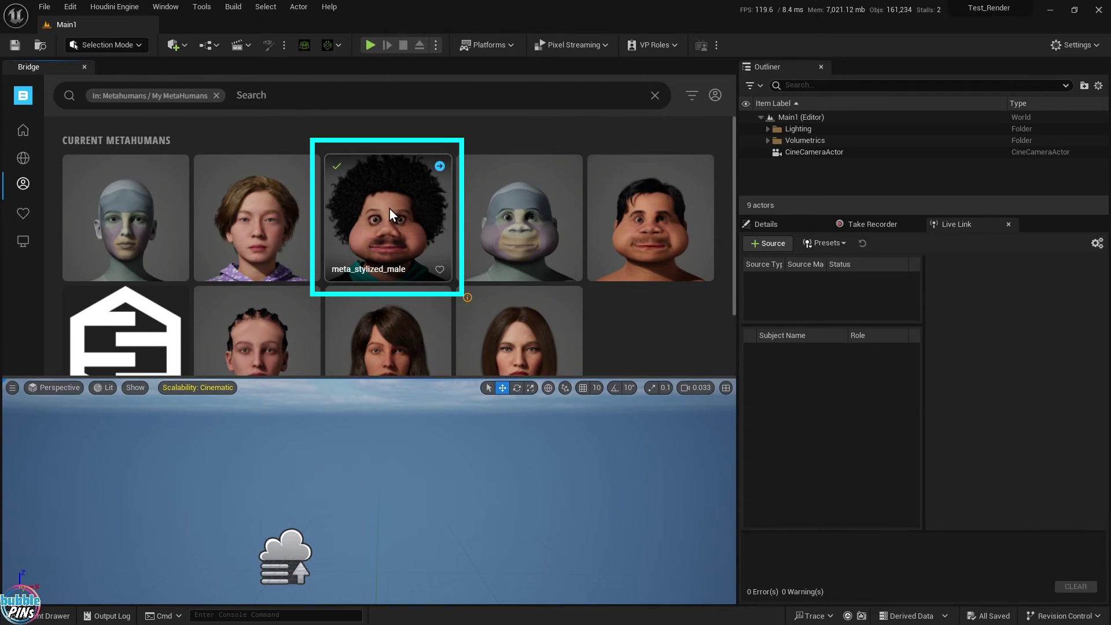
Open the details of meta_stylized_male in Bridge and choose Highest Quality for its download.
click(398, 219)
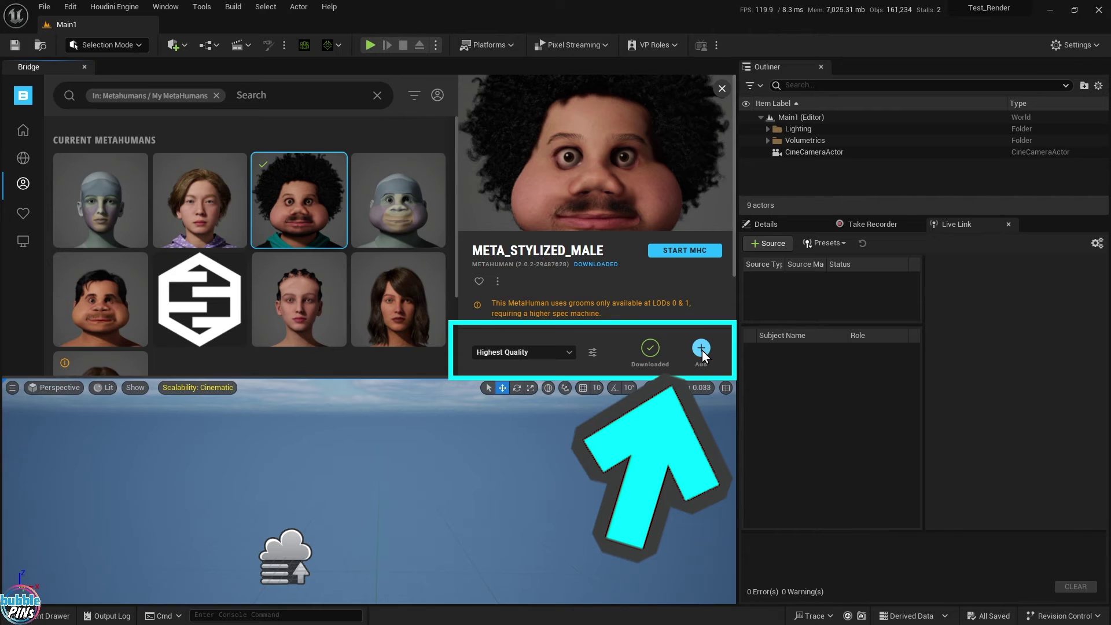
click(533, 351)
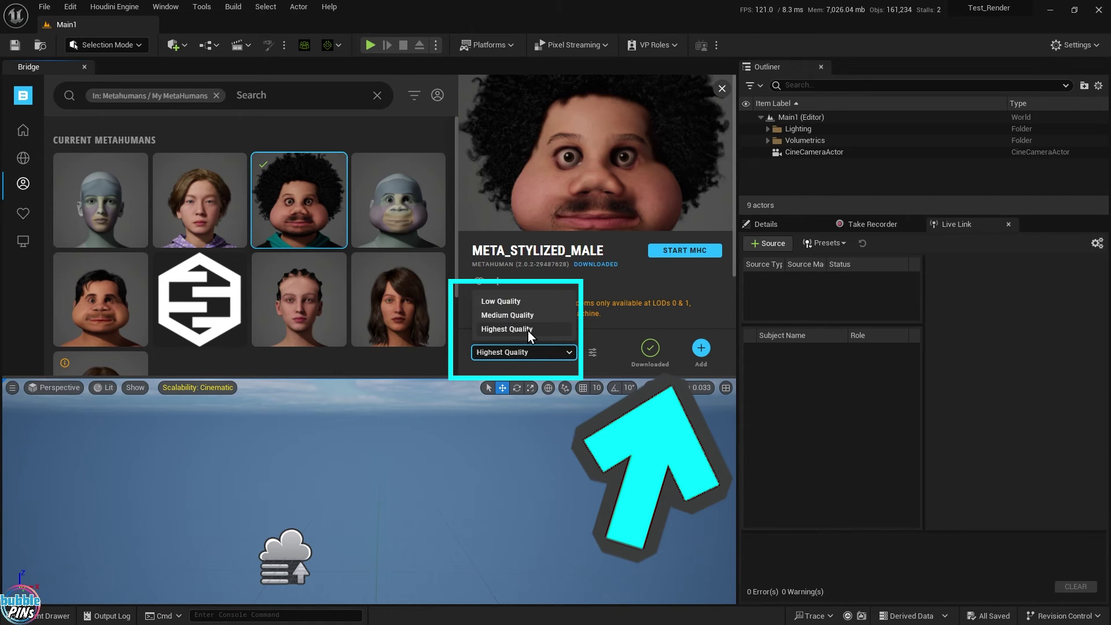
click(517, 329)
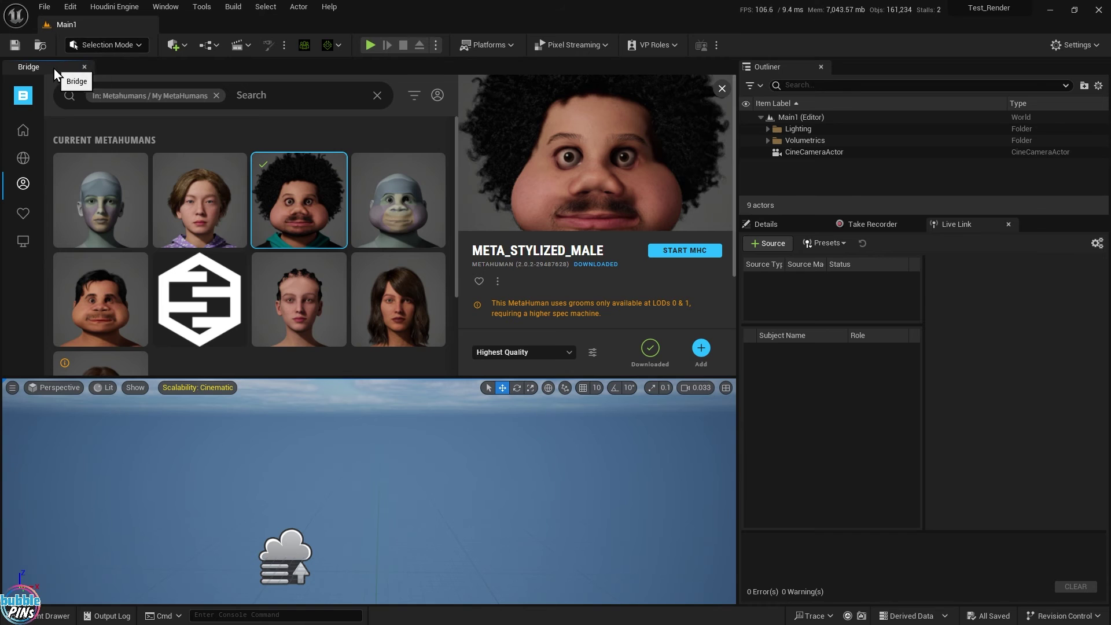
Dock Bridge as a tab beside the Main1 level and return to Main1.
drag(54, 69, 177, 30)
click(110, 27)
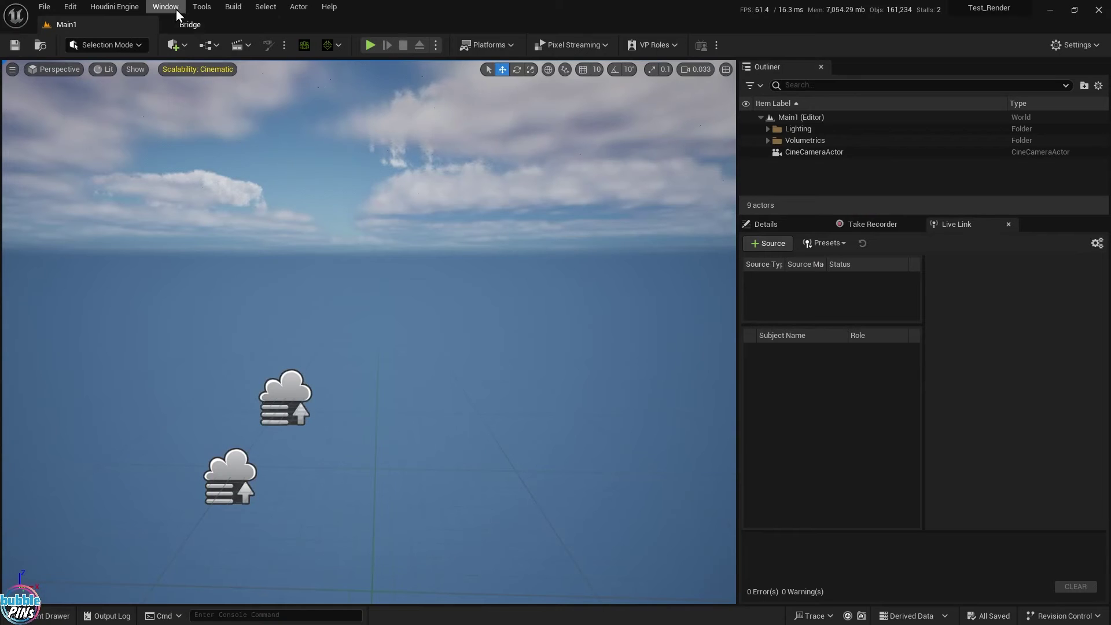
Find the imported character in the project content by opening the MetaHumans/meta_stylized_male folder.
click(42, 616)
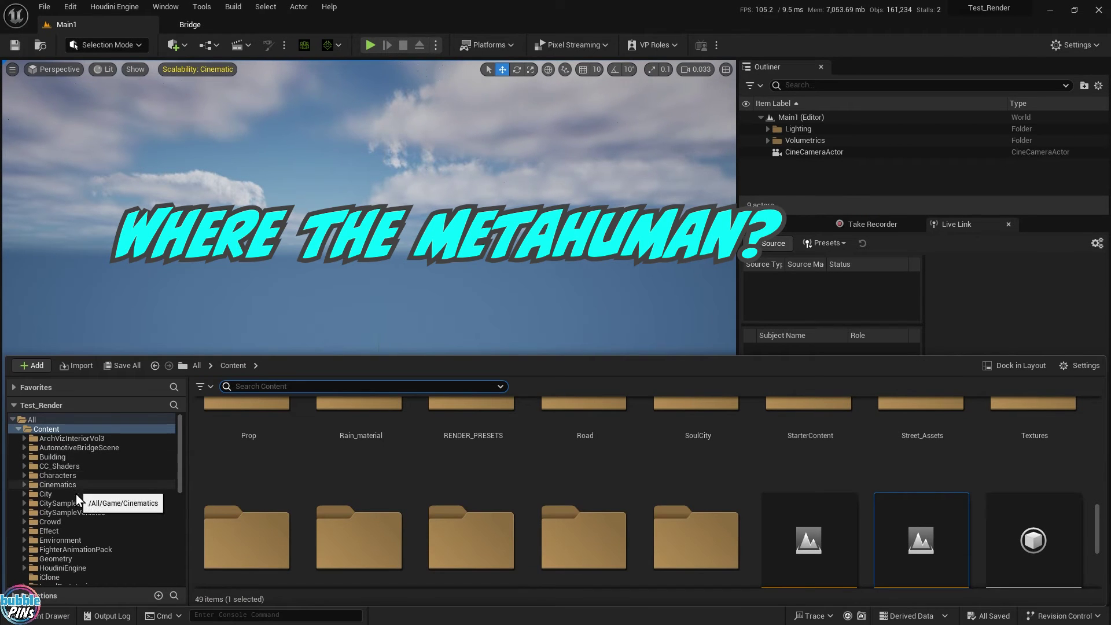
scroll(132, 539, down, 2)
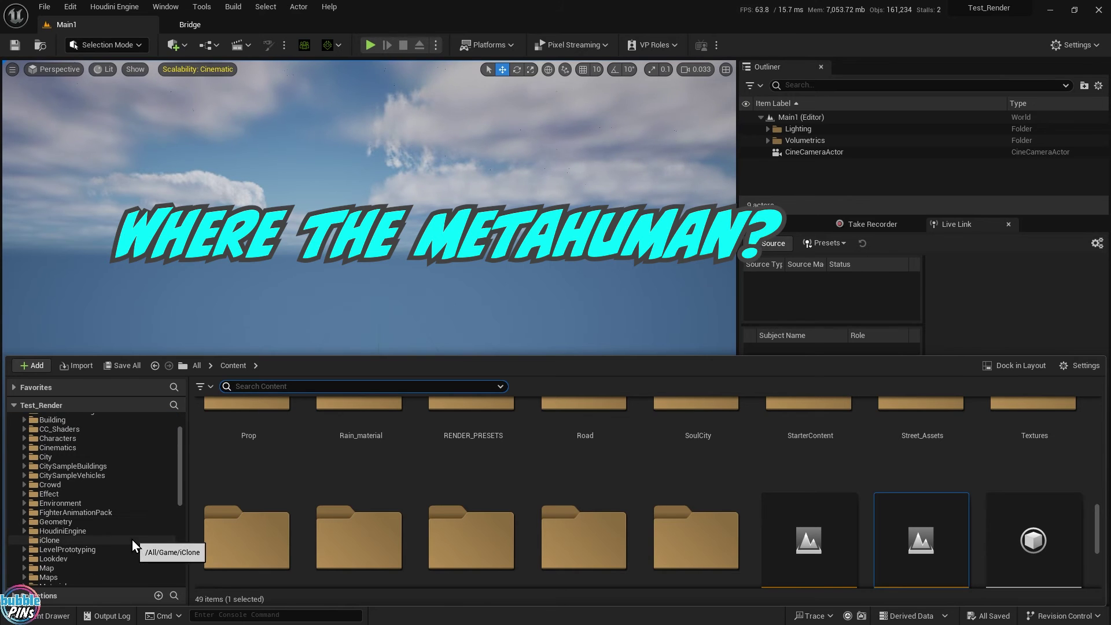
scroll(132, 540, down, 3)
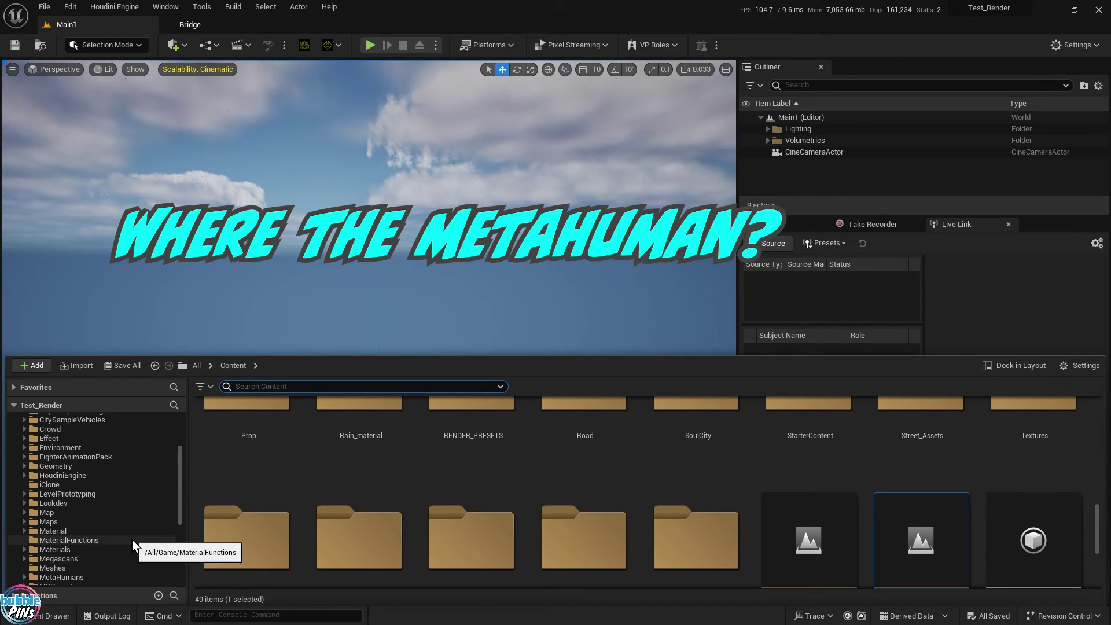
scroll(132, 540, down, 4)
click(62, 503)
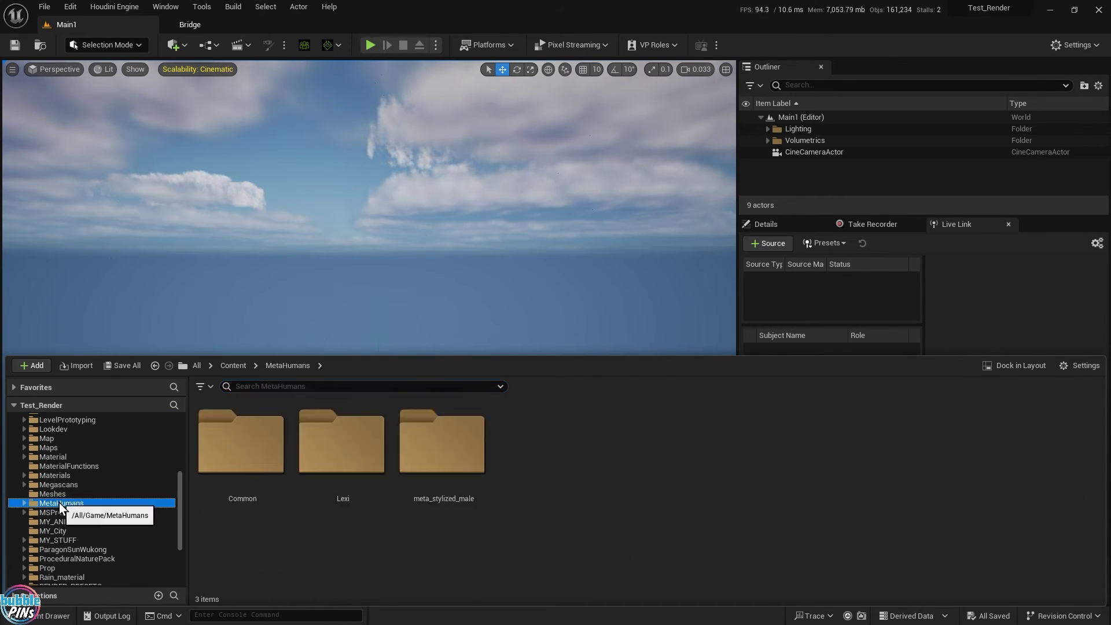
click(24, 504)
scroll(114, 506, down, 2)
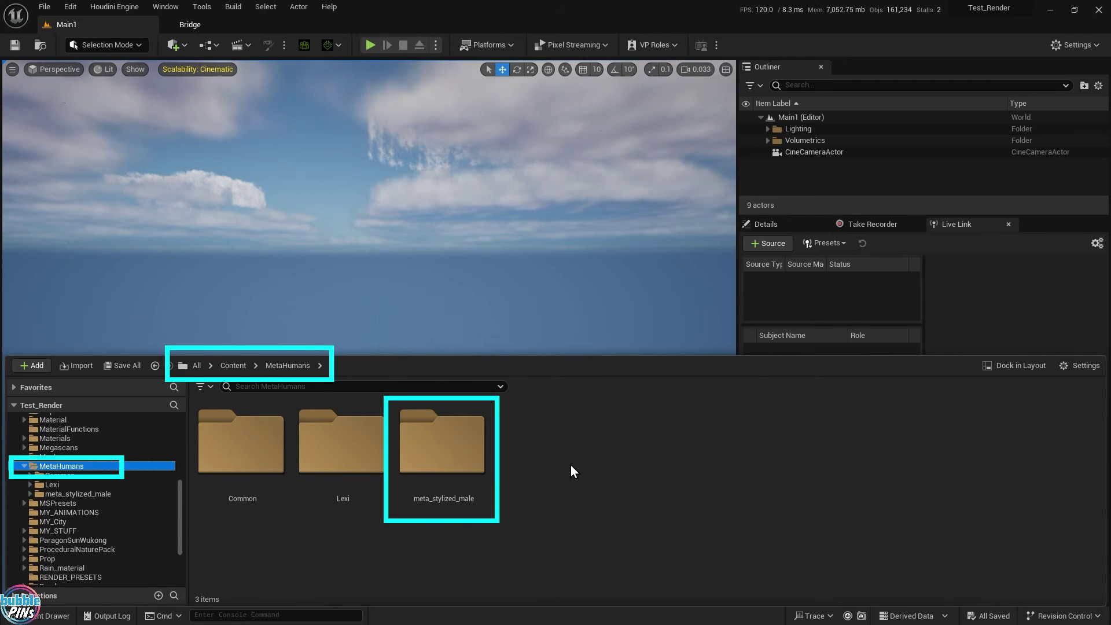
double_click(450, 447)
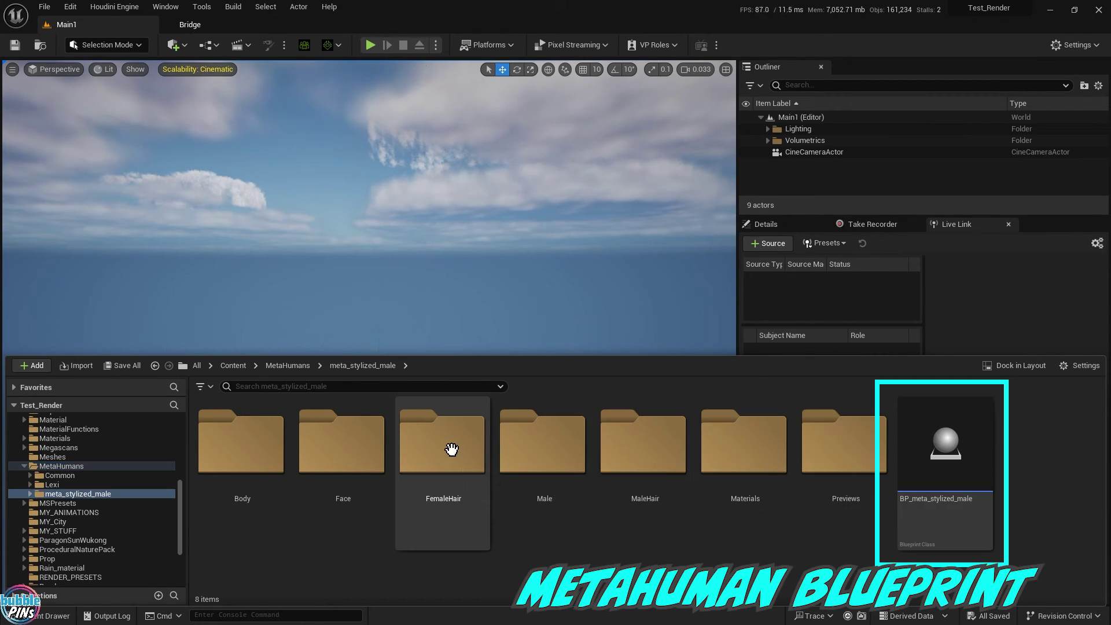
Place the BP_meta_stylized_male blueprint in the Main1 level and focus the view on it.
click(959, 457)
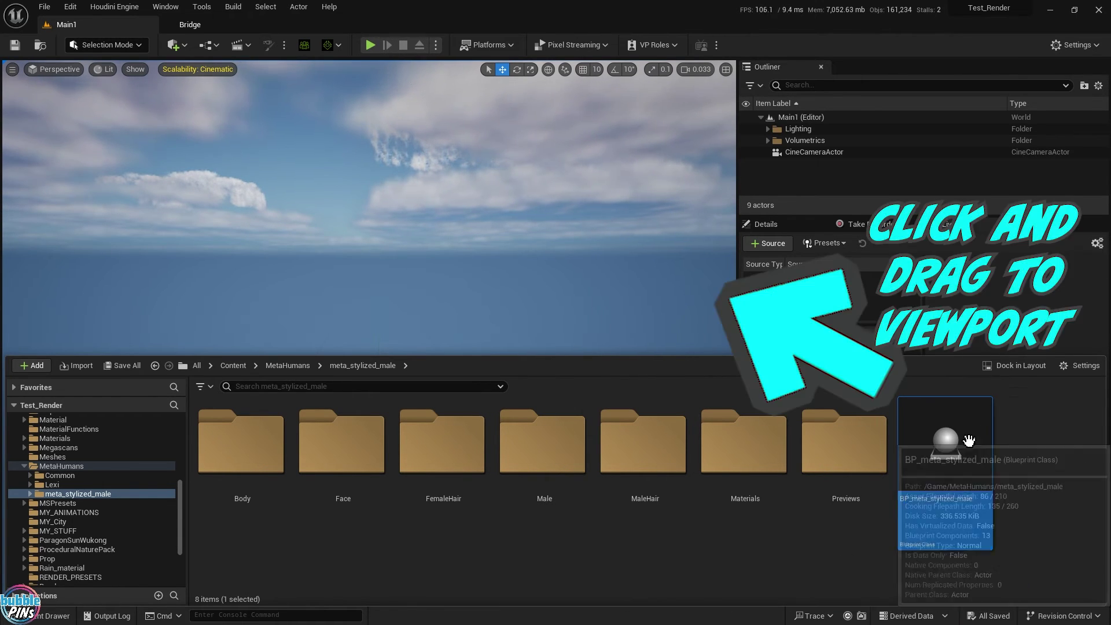
drag(944, 443, 576, 241)
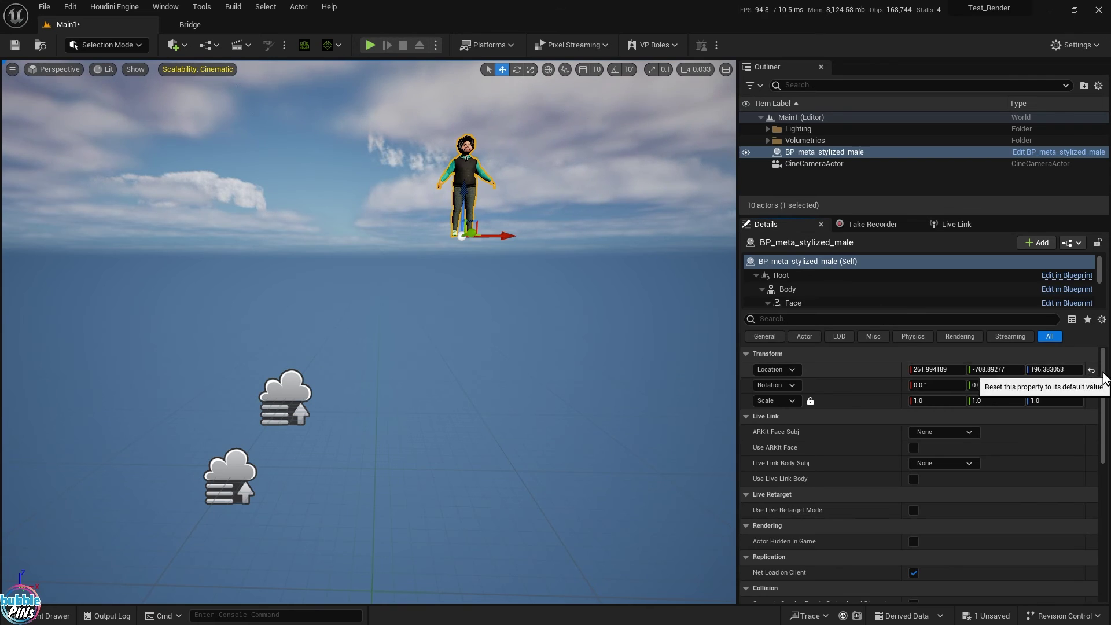
key(f)
key(Escape)
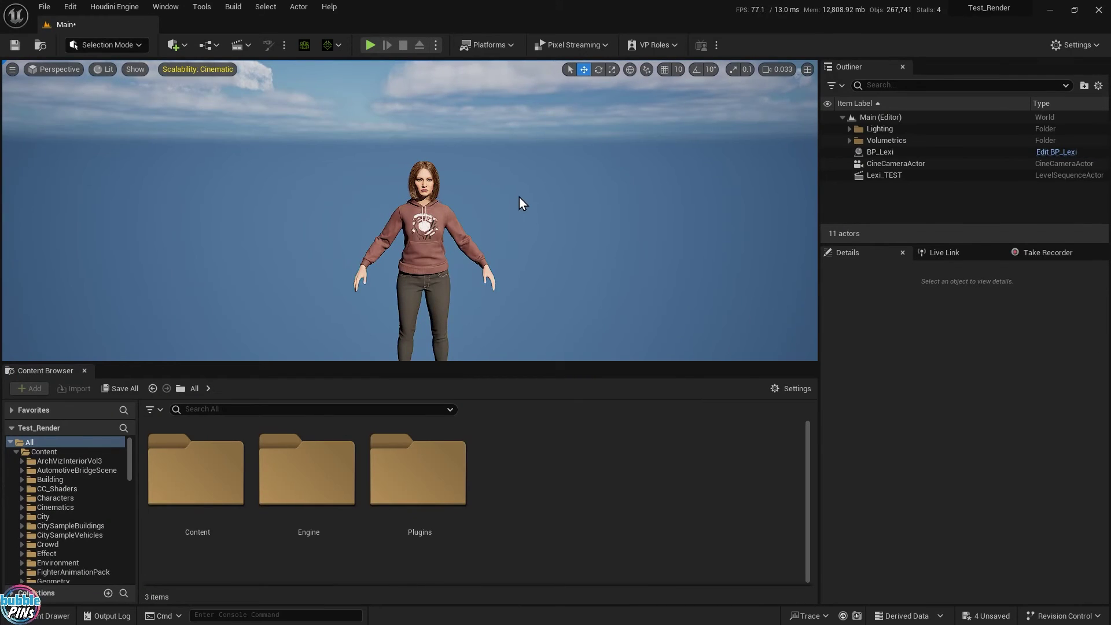
Locate the BP_Lexi blueprint asset of the character standing in the Main level.
key(w)
right_drag(519, 197, 521, 195)
mouse_move(519, 199)
mouse_down()
mouse_move(519, 190)
mouse_move(520, 199)
mouse_up()
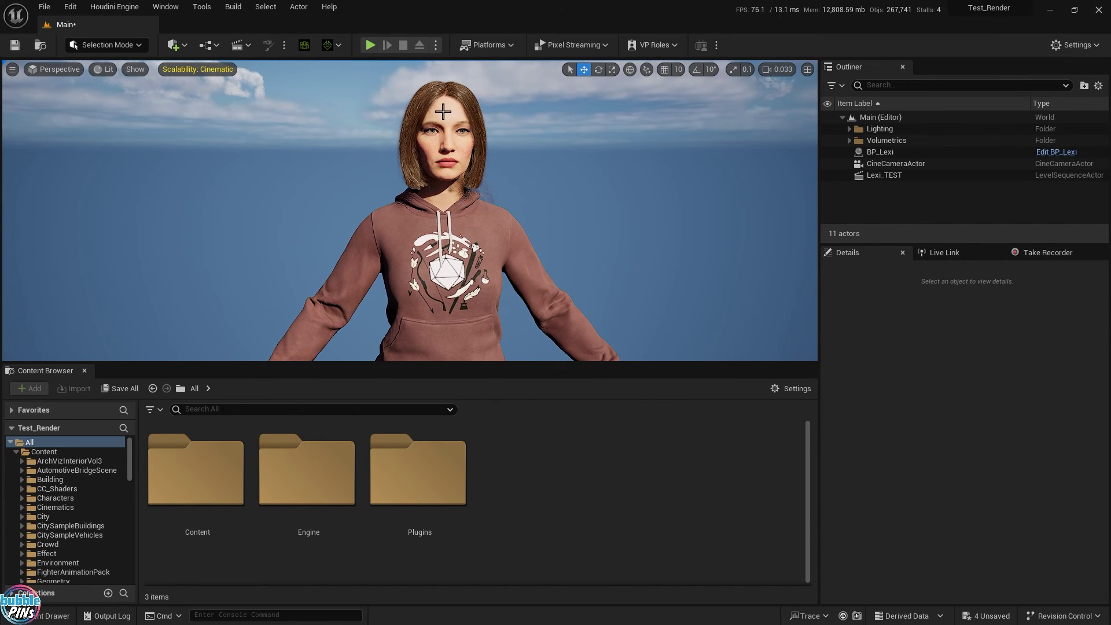
click(450, 130)
right_click(449, 108)
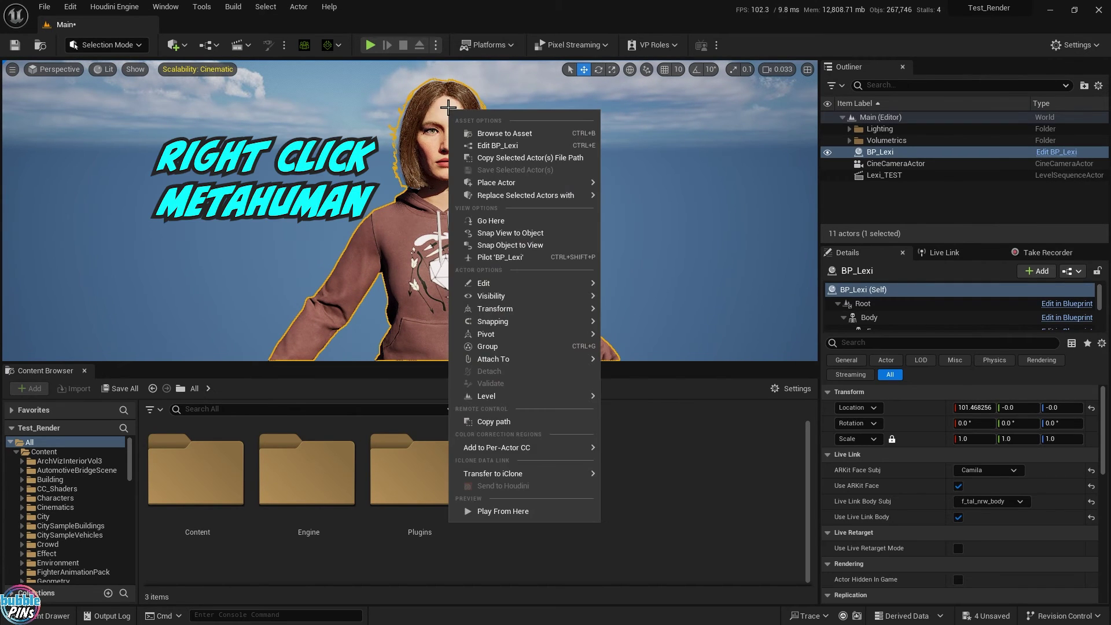
click(493, 134)
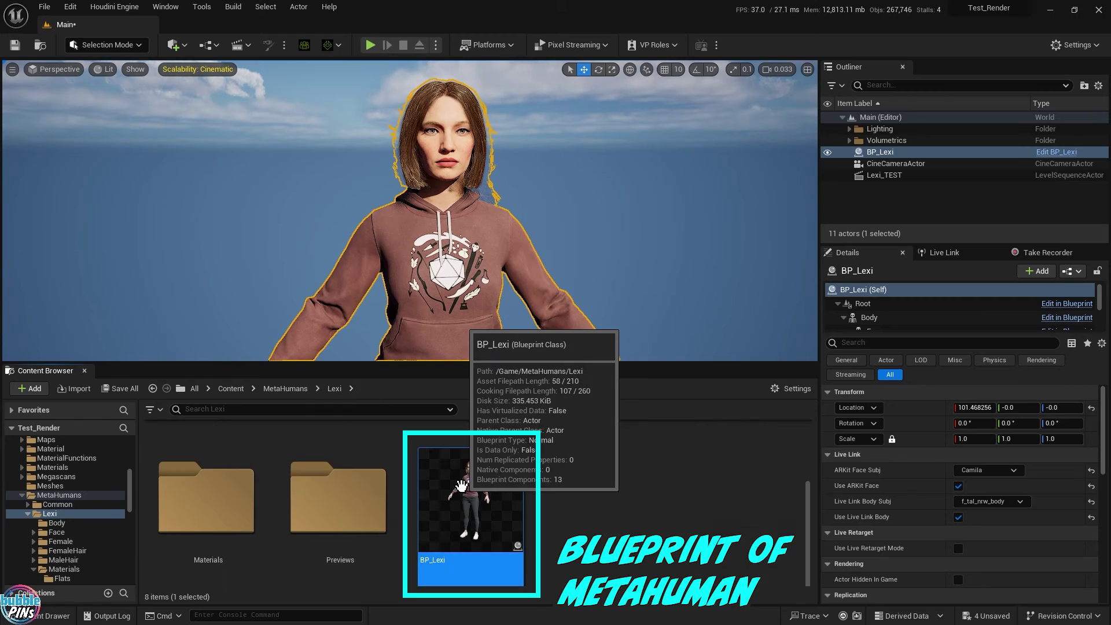
Open the BP_Lexi blueprint with its character preview and select the Torso component.
double_click(471, 538)
click(226, 73)
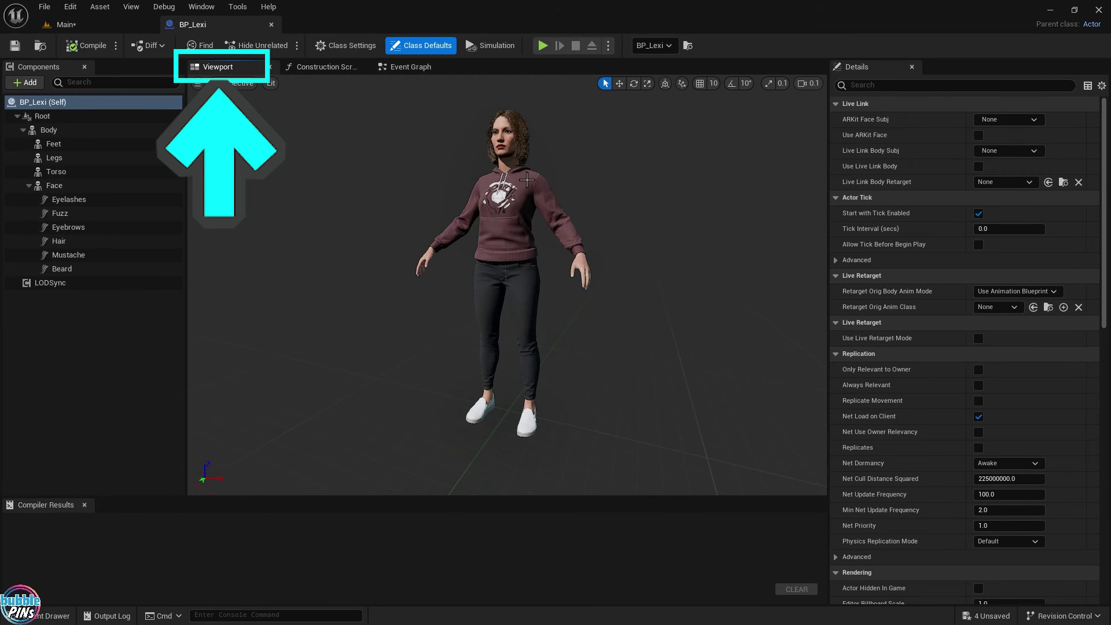
click(141, 172)
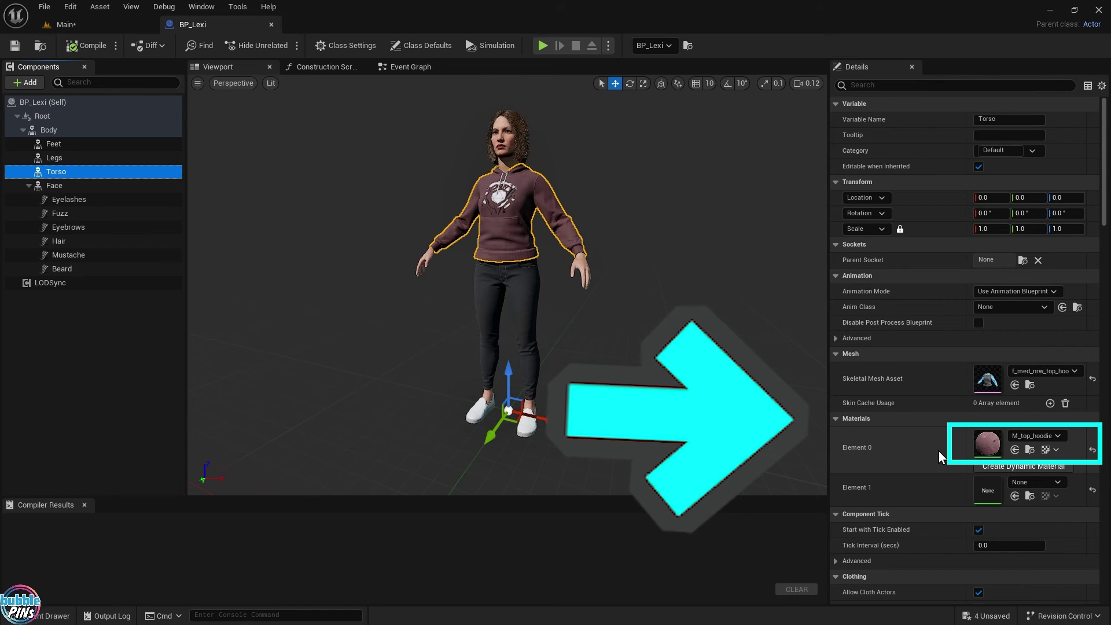
Find the Torso's Element 0 material, open M_top_hoodie and dock its editor beside the BP_Lexi tab.
click(1031, 452)
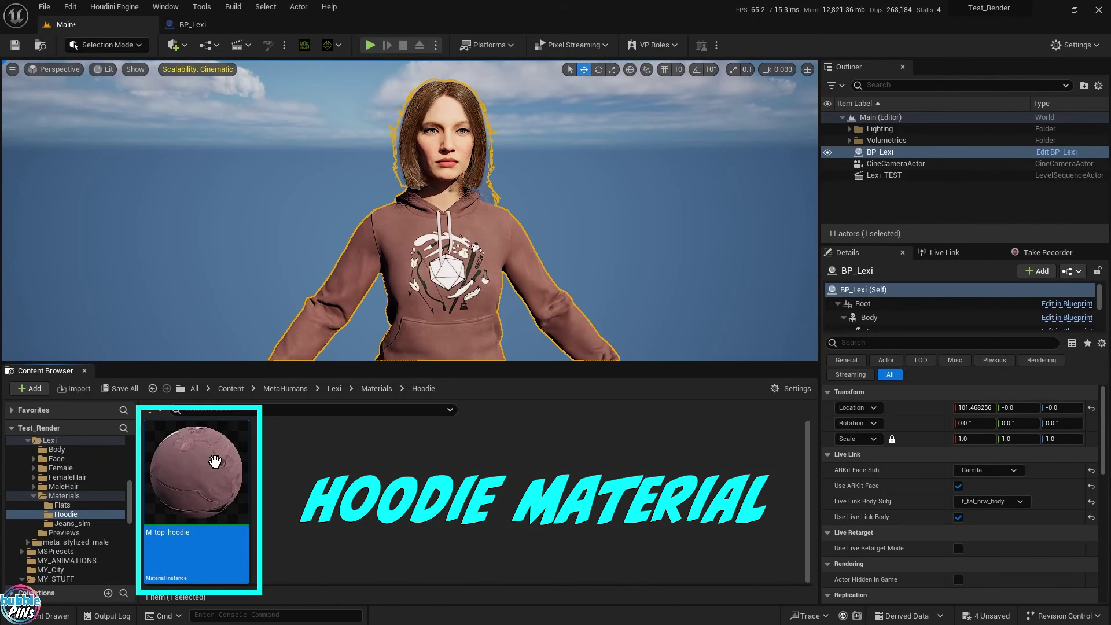
double_click(214, 463)
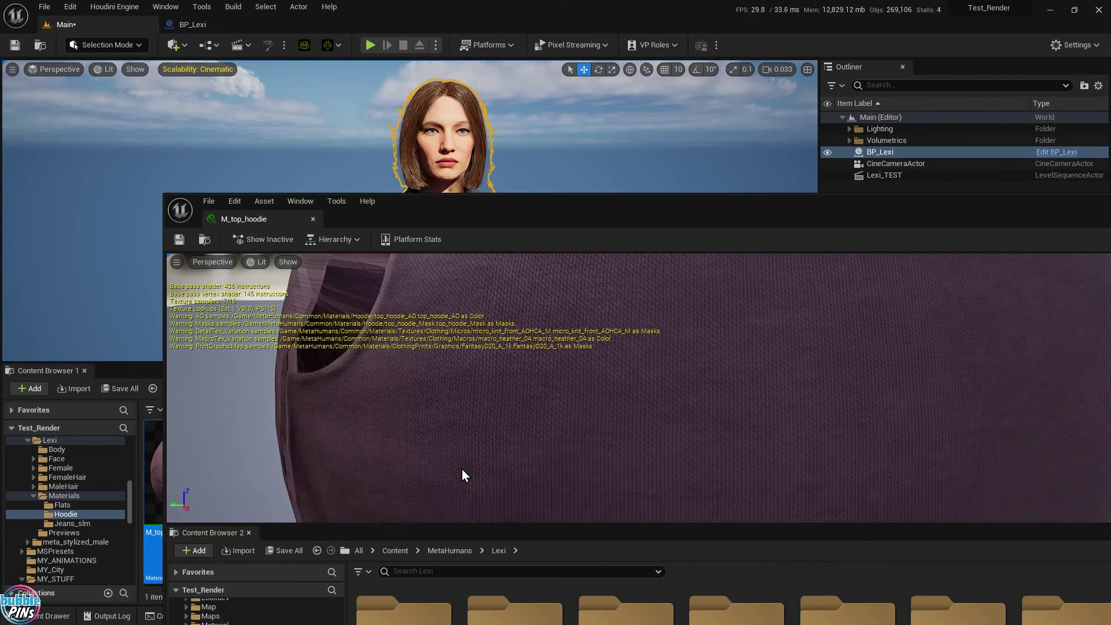
drag(256, 223, 293, 21)
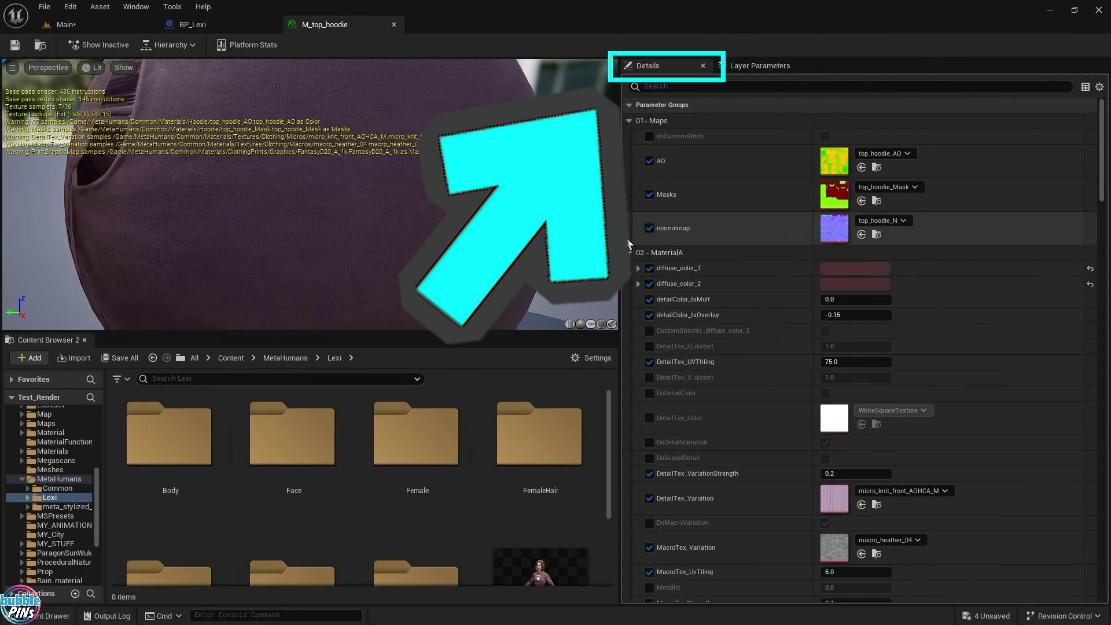
Bring up the PrintGraphicMap parameter of M_top_hoodie and float the material editor beside the BP_Lexi preview.
drag(620, 247, 782, 247)
scroll(489, 226, down, 5)
scroll(961, 508, down, 3)
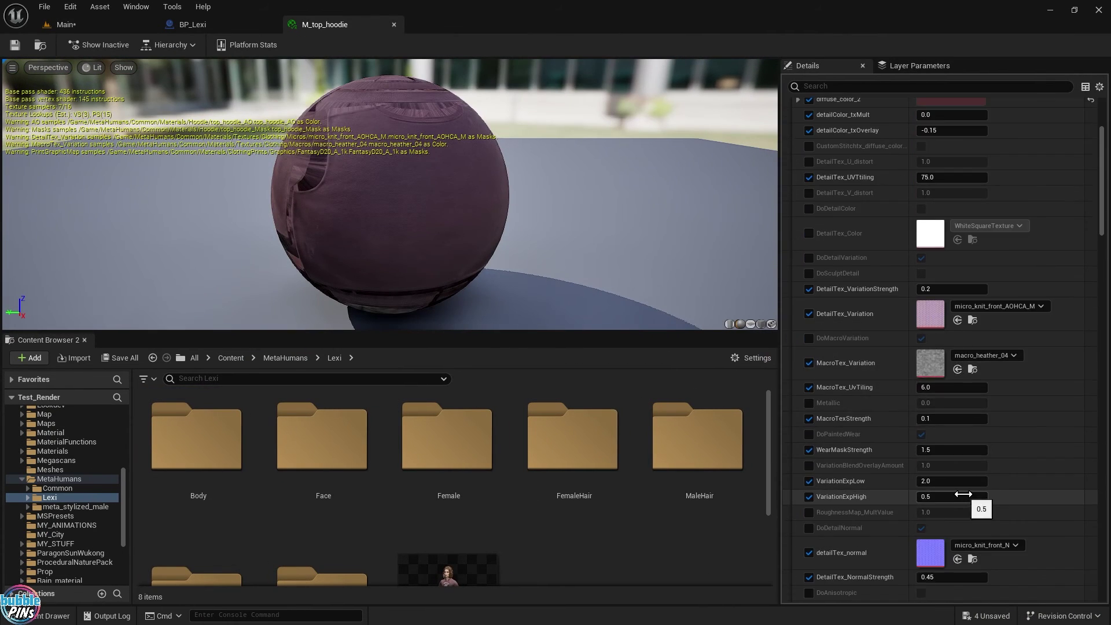
scroll(964, 495, down, 15)
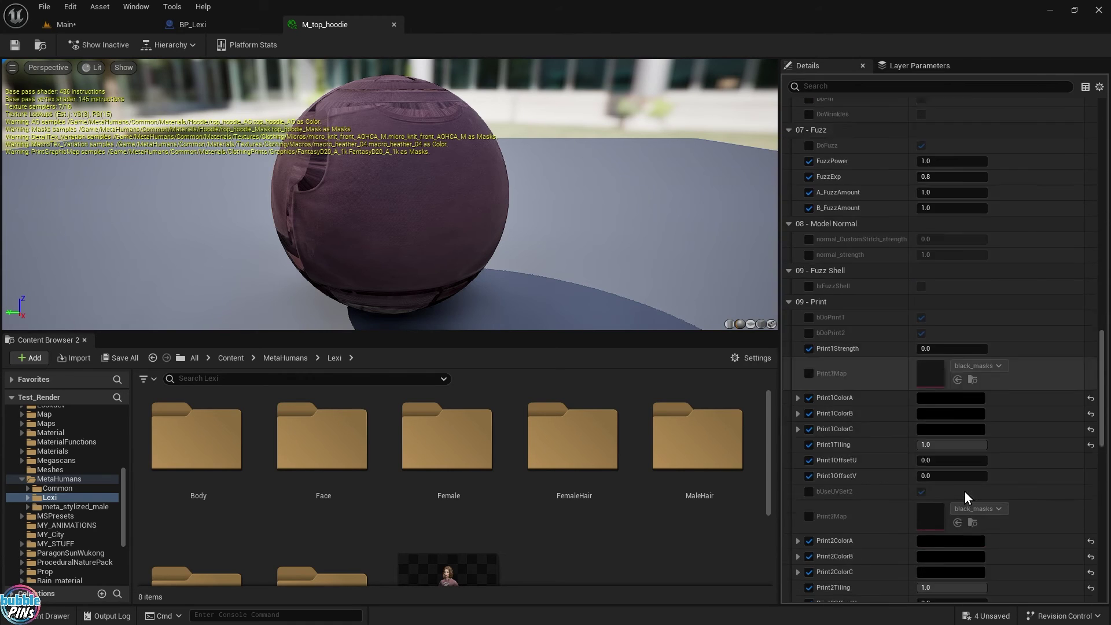
scroll(966, 496, down, 10)
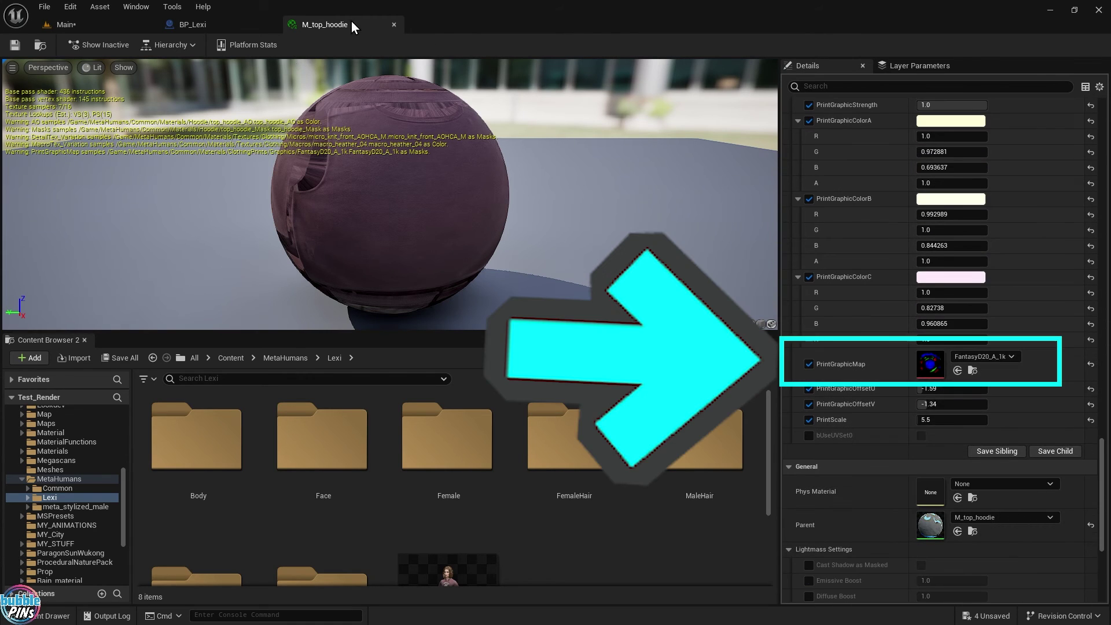
drag(618, 586, 544, 602)
Search the MY_STUFF folder for "logo" and select the Logo_Design_circle-01_Circle_Avatar texture.
scroll(662, 490, down, 3)
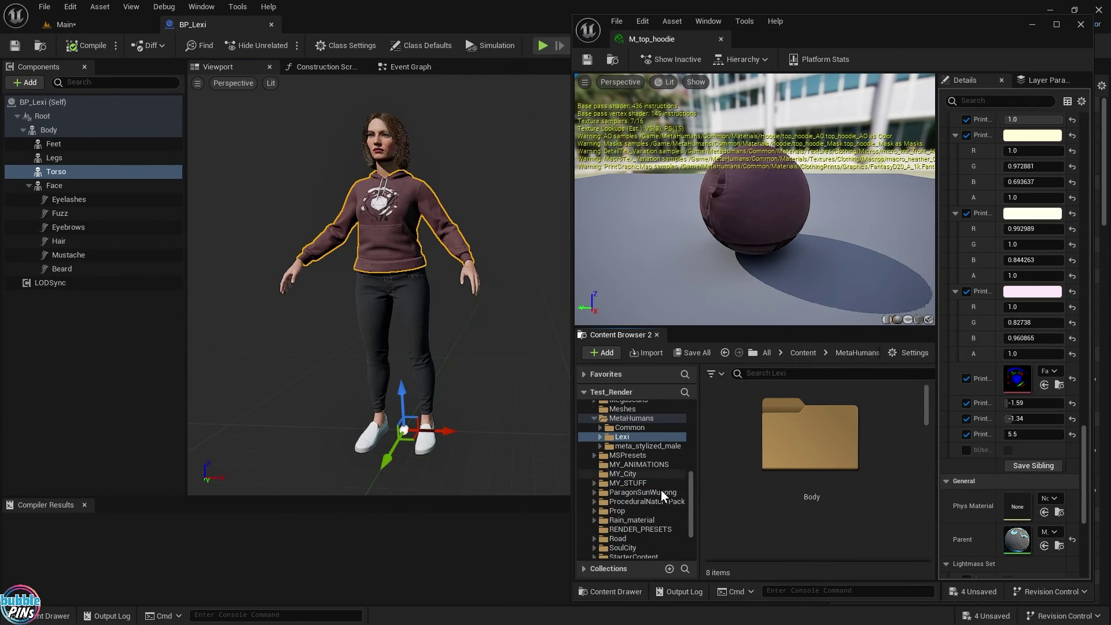
double_click(606, 485)
scroll(668, 501, down, 4)
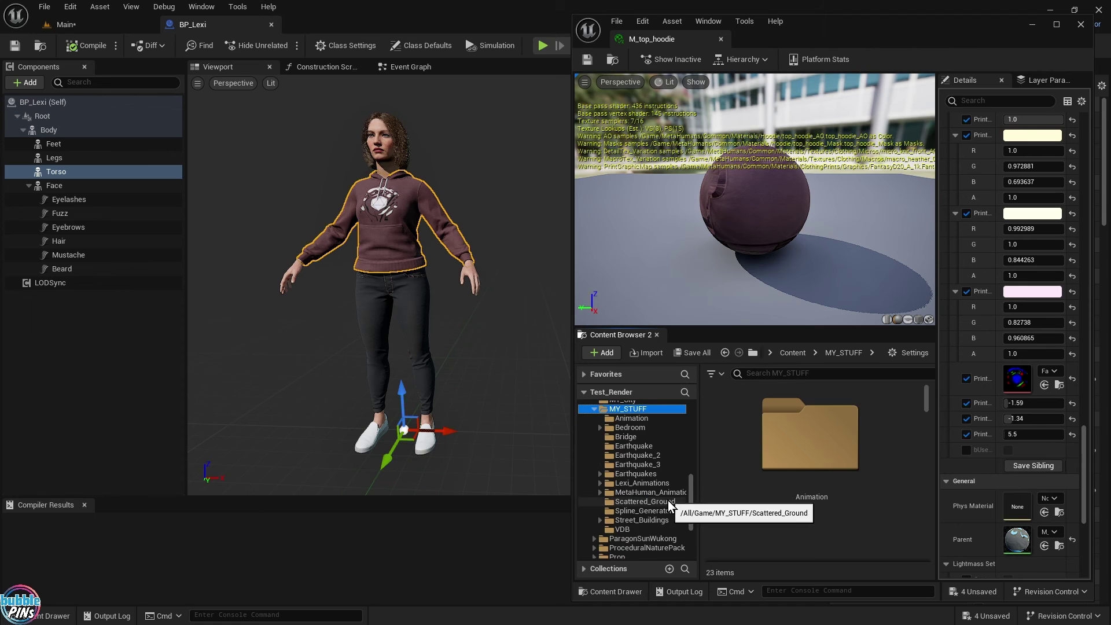
scroll(904, 462, down, 5)
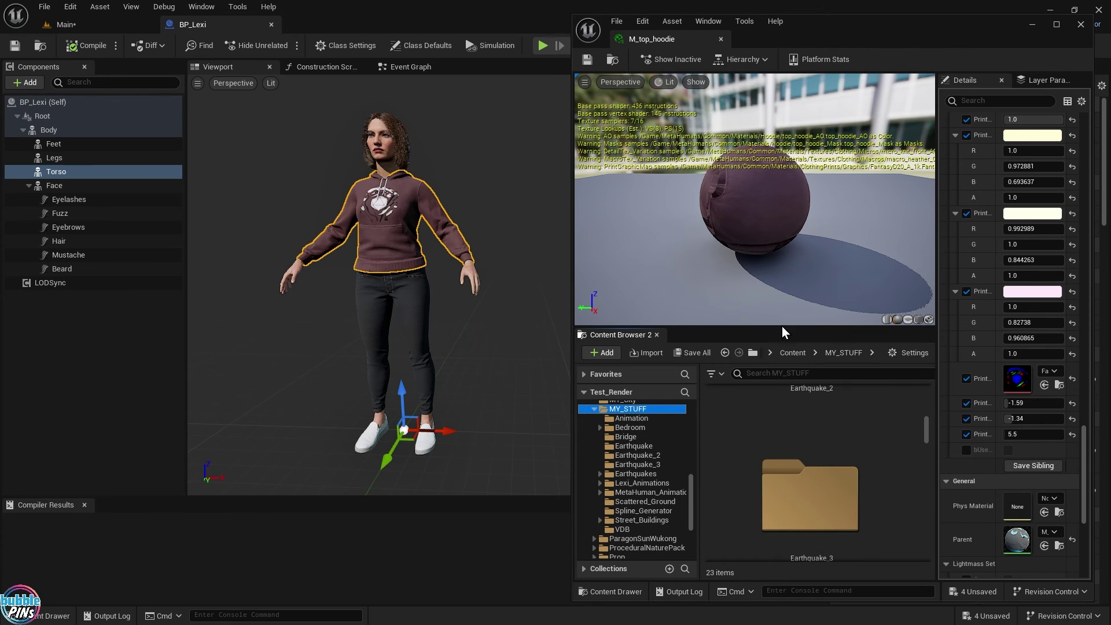
click(786, 376)
text(logo)
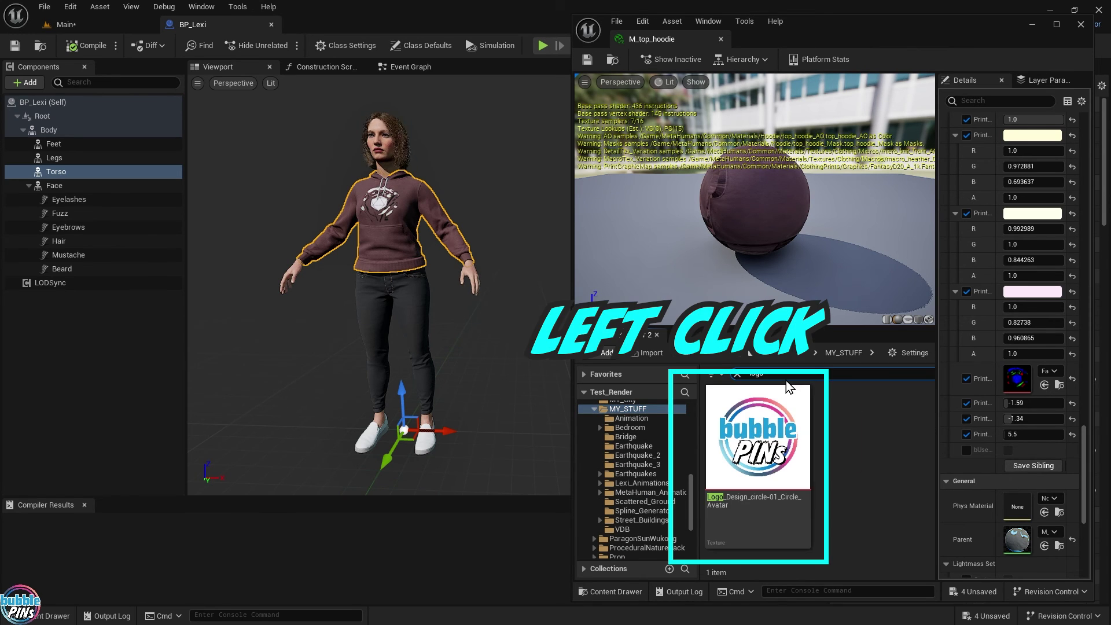
click(759, 437)
Assign the selected logo texture to PrintGraphicMap and check the hoodie print up close.
drag(937, 382, 839, 384)
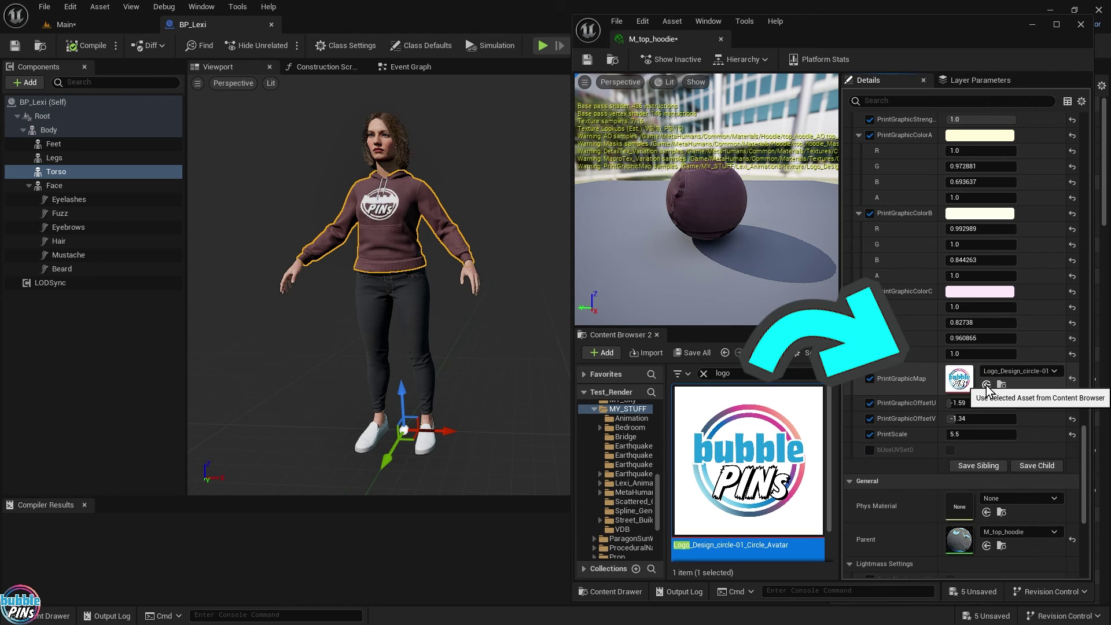
click(986, 386)
scroll(377, 193, down, 5)
right_drag(376, 193, 289, 146)
scroll(379, 284, down, 3)
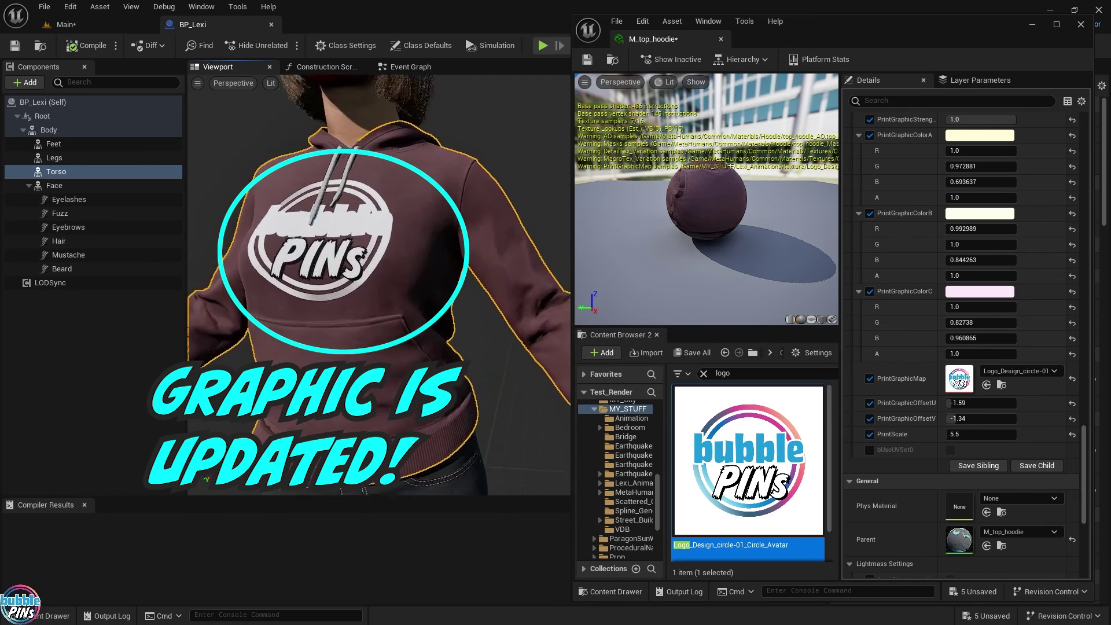
Set PrintGraphicColorA to pure red with R 1.0, G 0 and B 0.
scroll(379, 283, up, 2)
scroll(1000, 179, up, 2)
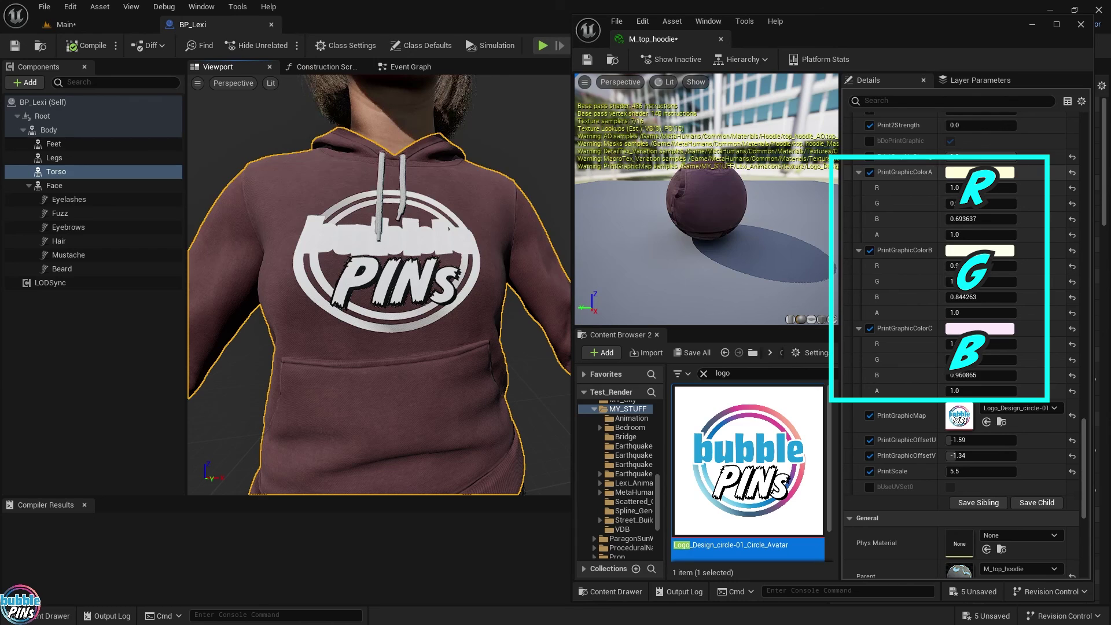
click(971, 176)
click(840, 275)
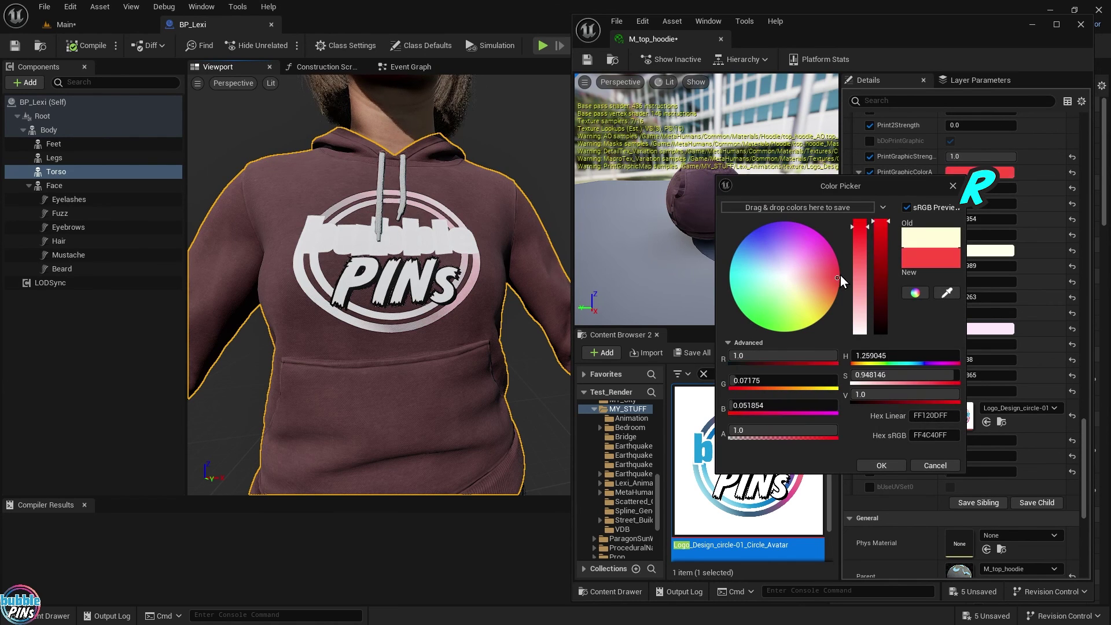
click(769, 380)
text(0844)
click(769, 406)
text(0)
key(Return)
click(870, 468)
Set PrintGraphicColorB to pure green with R 0, G 1.0 and B 0.
click(980, 250)
click(759, 405)
click(753, 486)
text(0)
click(885, 546)
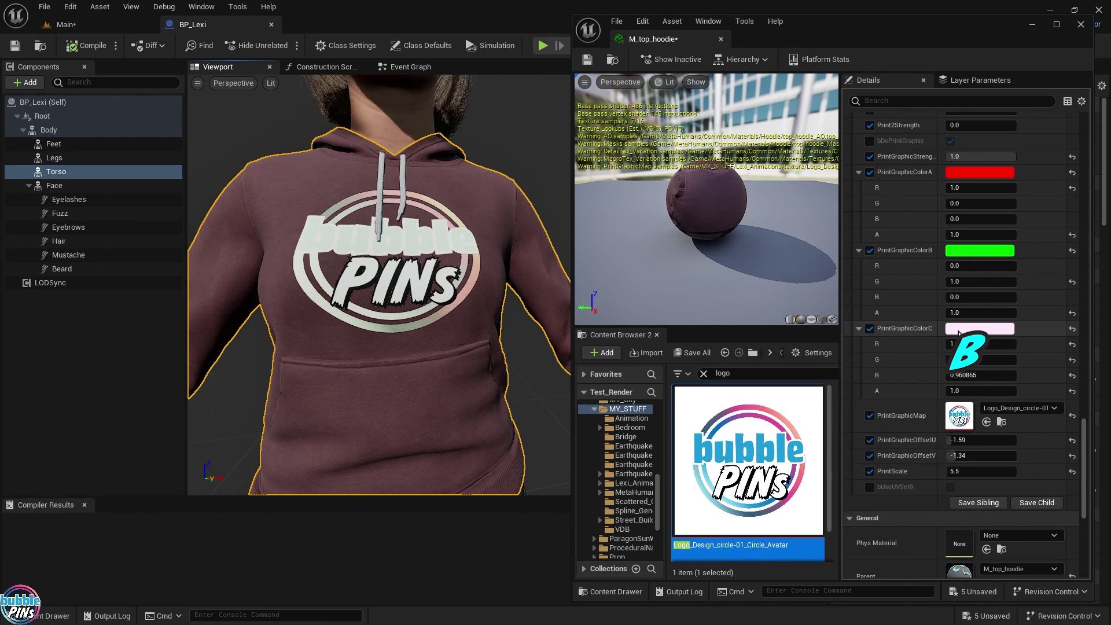
Set PrintGraphicColorC to a light blue with R 0, G about 0.58 and B 1.0.
click(984, 328)
drag(731, 409, 722, 394)
click(869, 606)
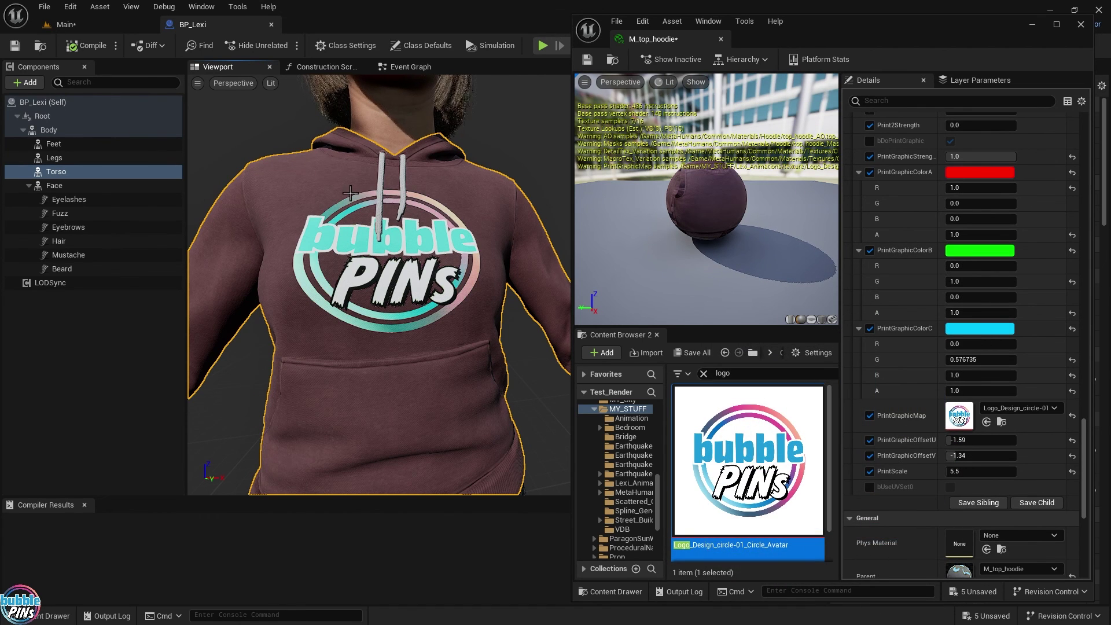
Save the M_top_hoodie material, then close its editor and the BP_Lexi blueprint.
click(588, 60)
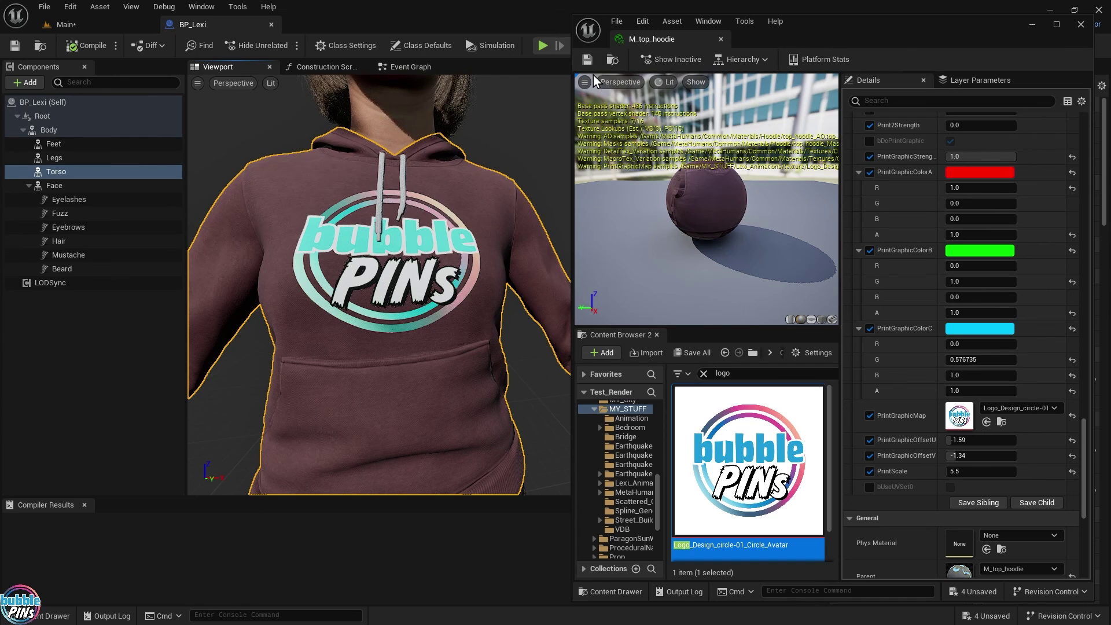
click(721, 39)
key(s)
right_drag(508, 278, 501, 264)
click(271, 25)
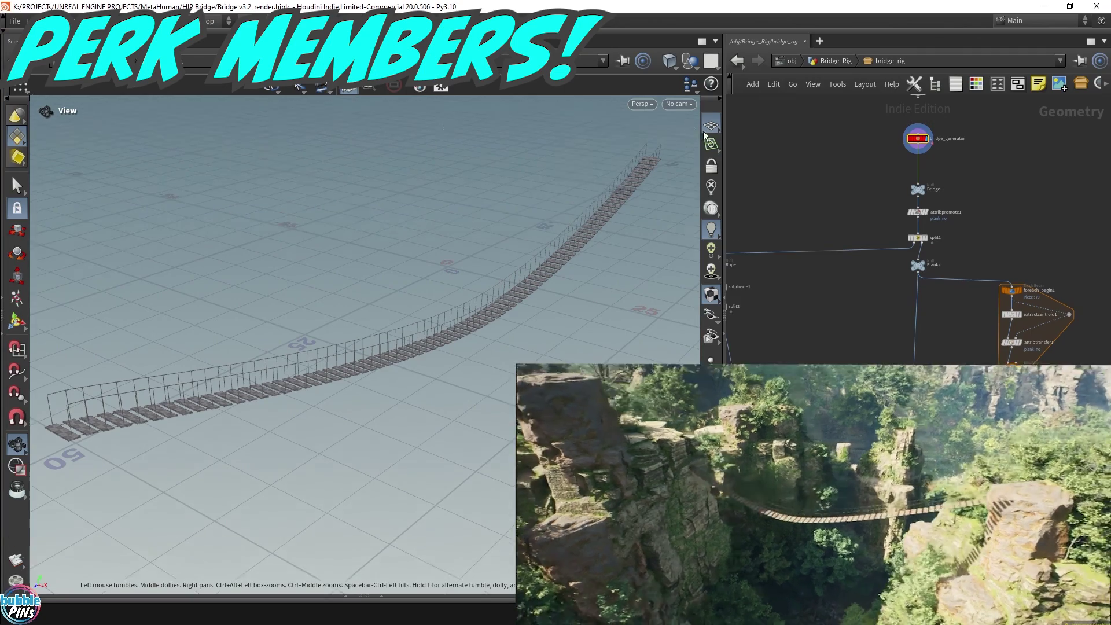
Switch to Houdini, hide the viewport's reference grid and preview the split and planks nodes of the bridge_rig network.
click(711, 126)
mouse_move(471, 350)
mouse_down()
mouse_move(454, 313)
mouse_move(472, 356)
mouse_up()
click(931, 227)
click(756, 252)
middle_drag(863, 297, 814, 165)
click(956, 252)
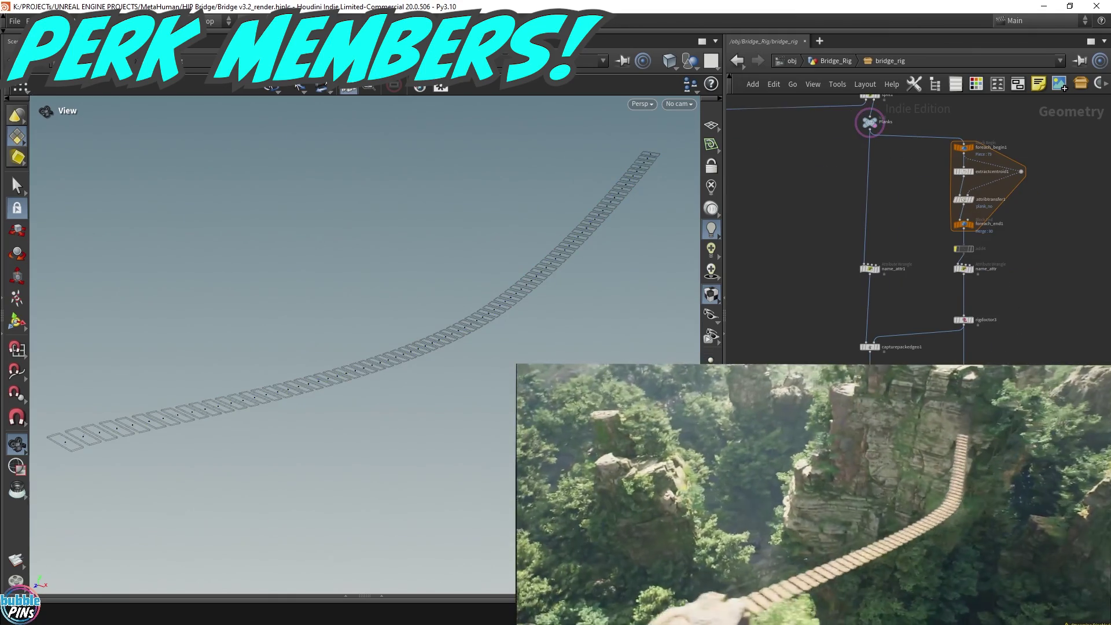
Preview the bridge rig's result at the procedural_swing node in the Procedural Swing section.
middle_drag(917, 538, 852, 300)
click(906, 352)
drag(440, 278, 469, 272)
middle_drag(996, 538, 873, 346)
click(928, 335)
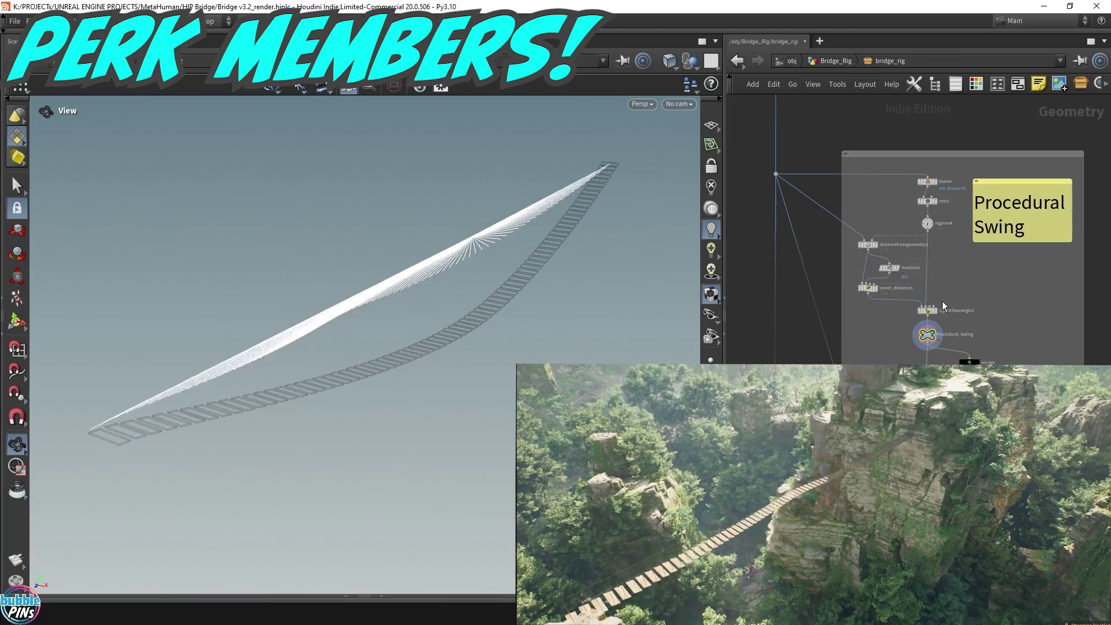